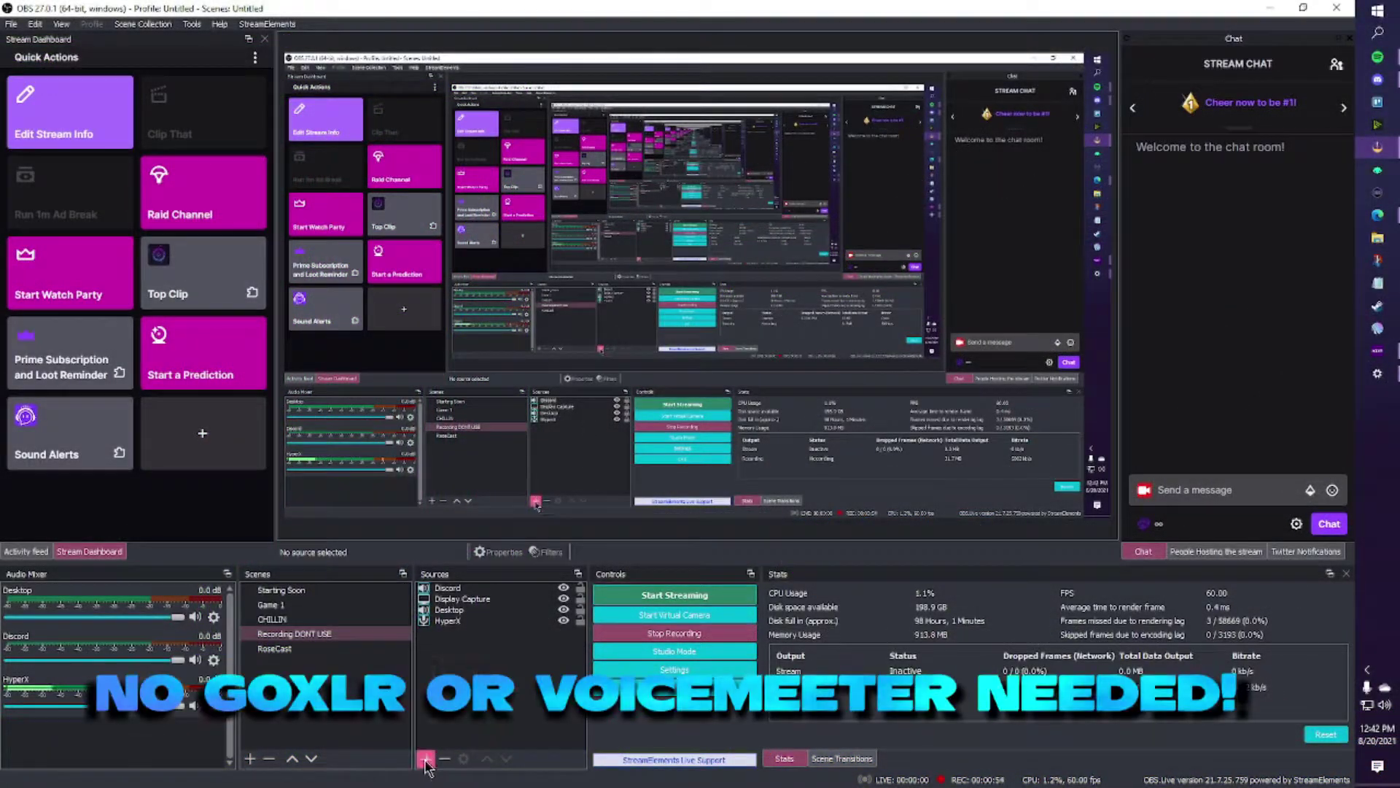
Step: Add the existing Spotify Audio Output Capture to the Recording DONT USE scene
{"action": "left_click", "coordinate": [425, 759]}
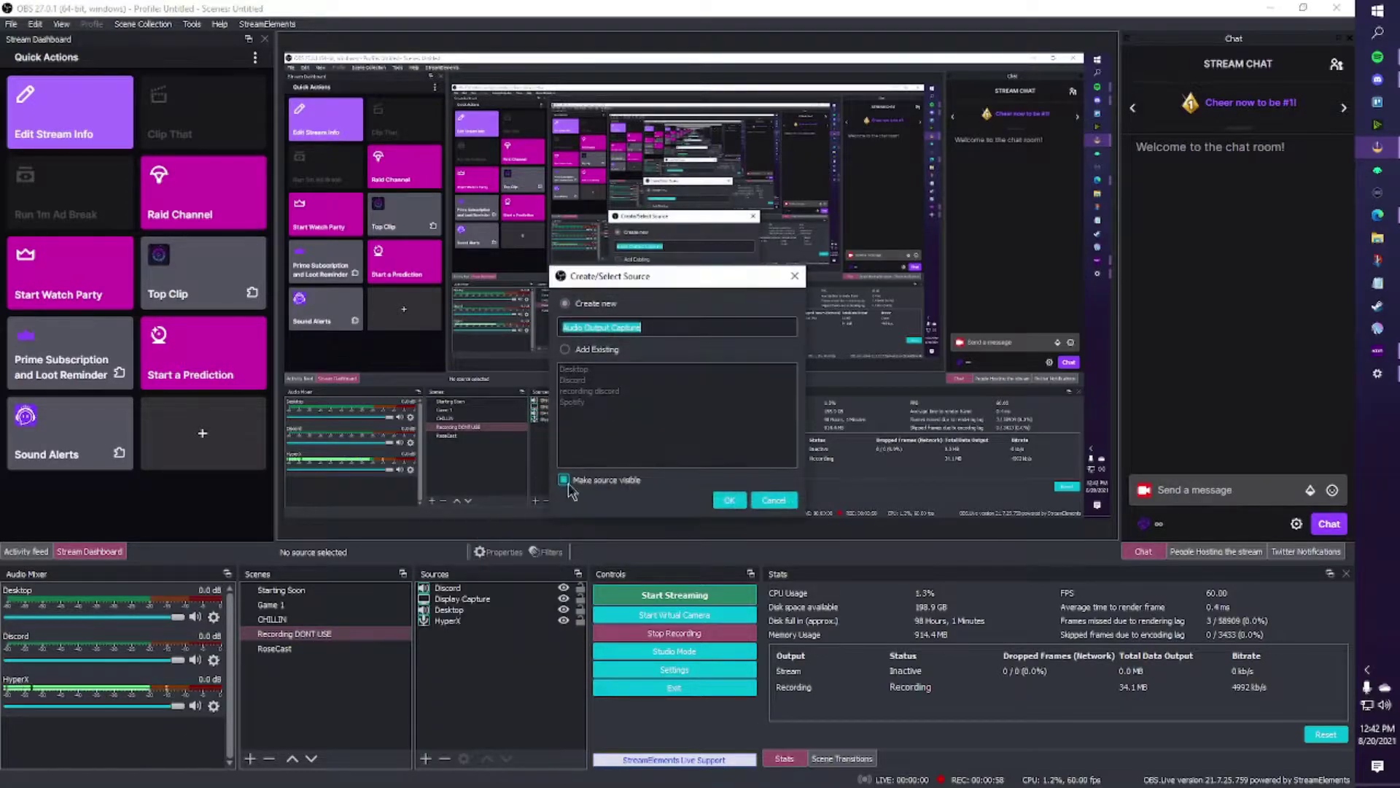
{"action": "left_click", "coordinate": [605, 349]}
{"action": "left_click", "coordinate": [583, 402]}
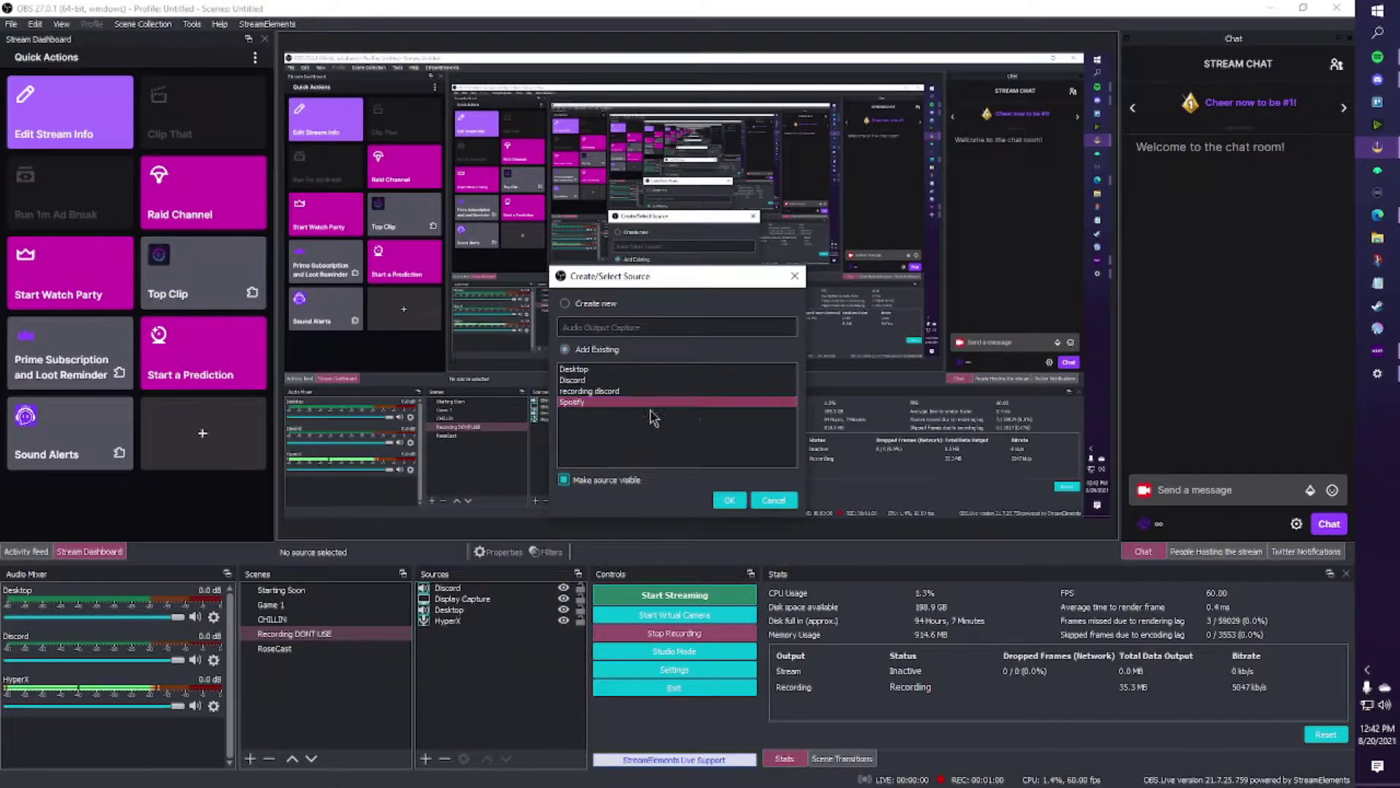
{"action": "left_click", "coordinate": [730, 499]}
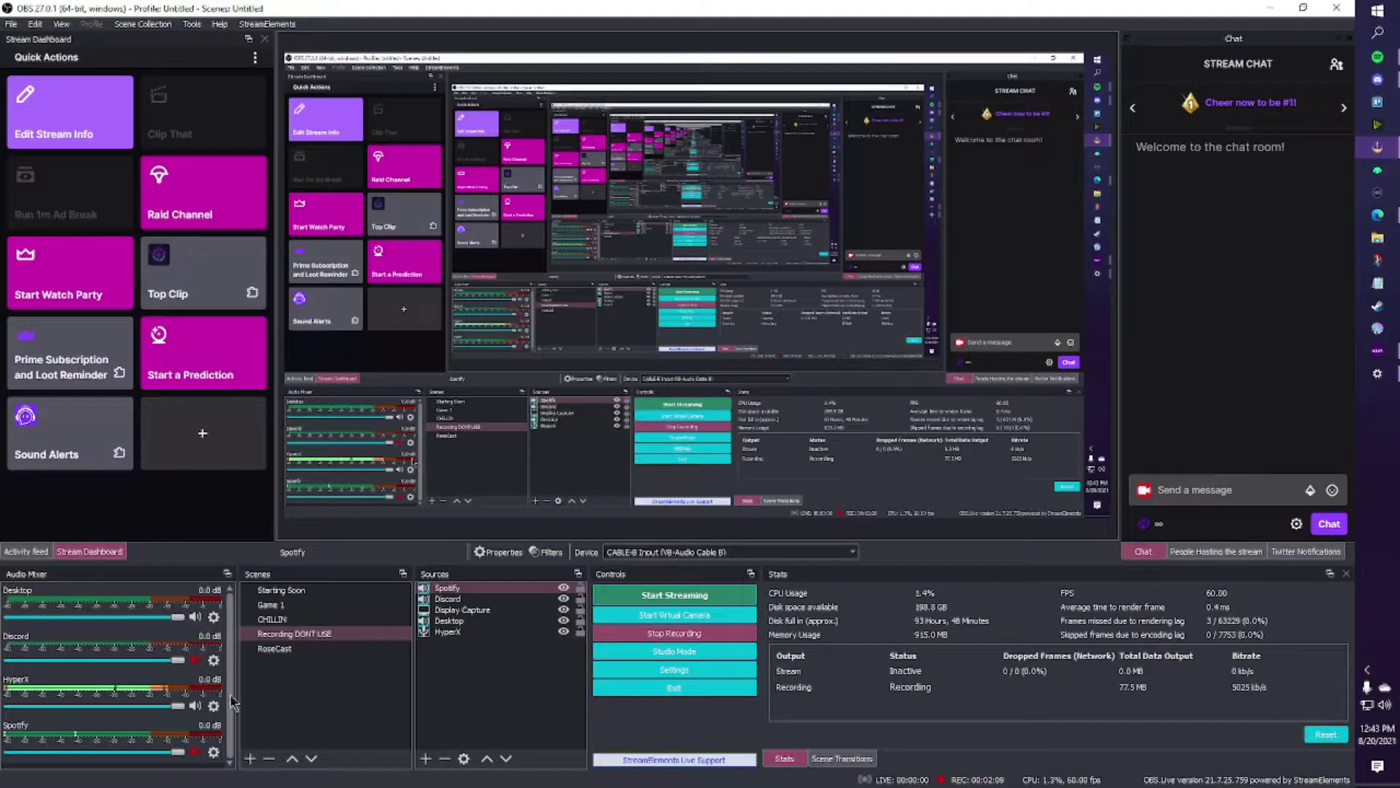
Step: Unmute the Discord and Spotify channels in the Audio Mixer
{"action": "left_click", "coordinate": [195, 660]}
{"action": "left_click", "coordinate": [195, 751]}
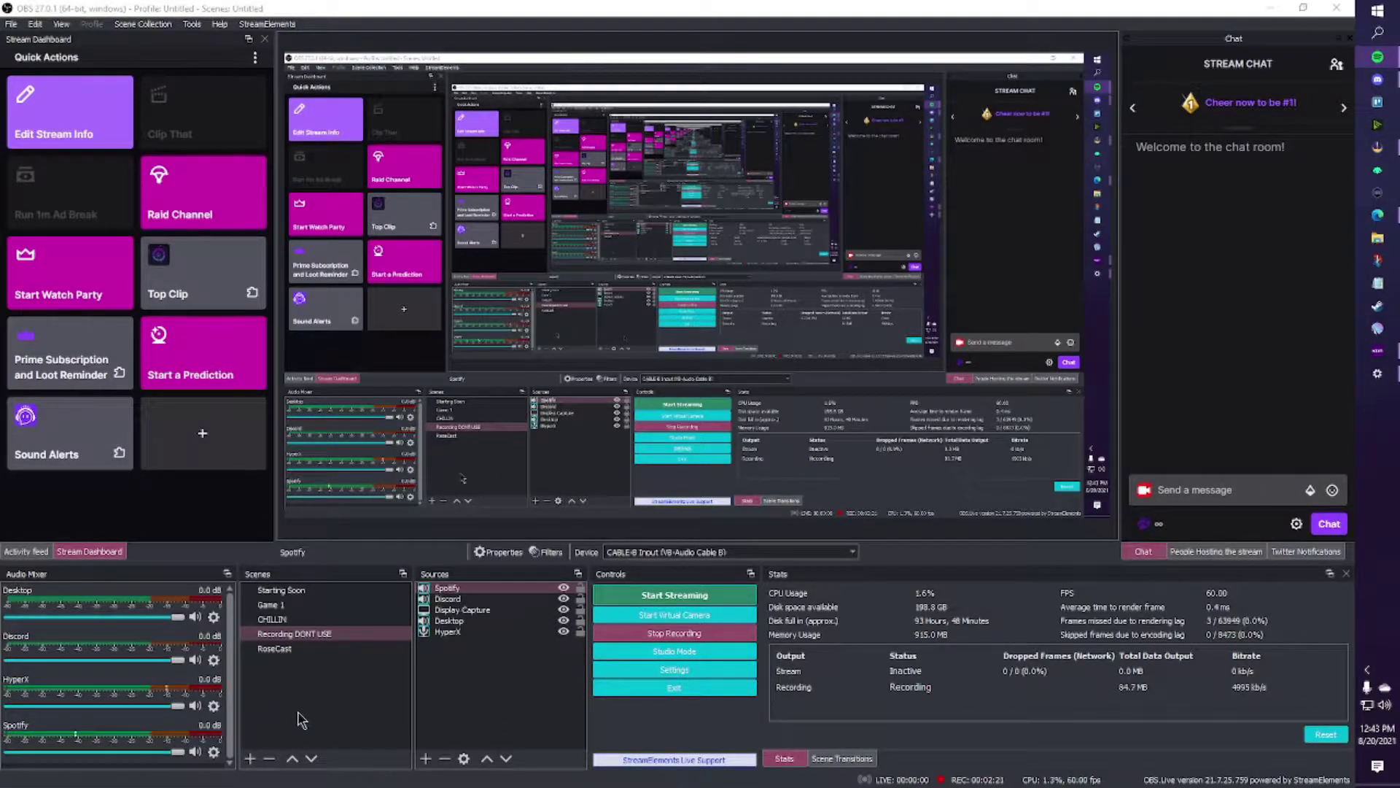
{"action": "left_click", "coordinate": [474, 633]}
{"action": "left_click", "coordinate": [472, 665]}
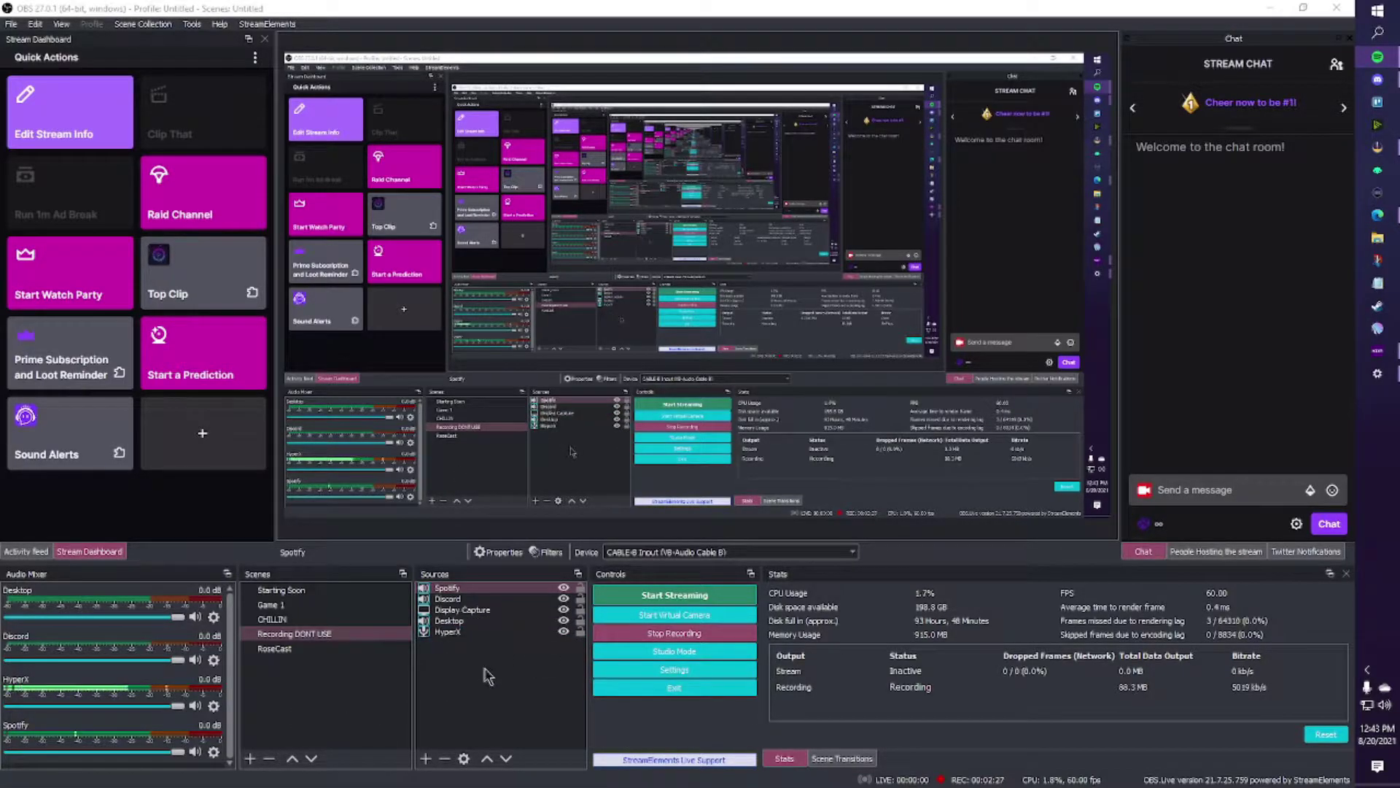
Step: Review the Output page in Settings and close it without changes
{"action": "left_click", "coordinate": [699, 671]}
{"action": "left_click", "coordinate": [370, 231]}
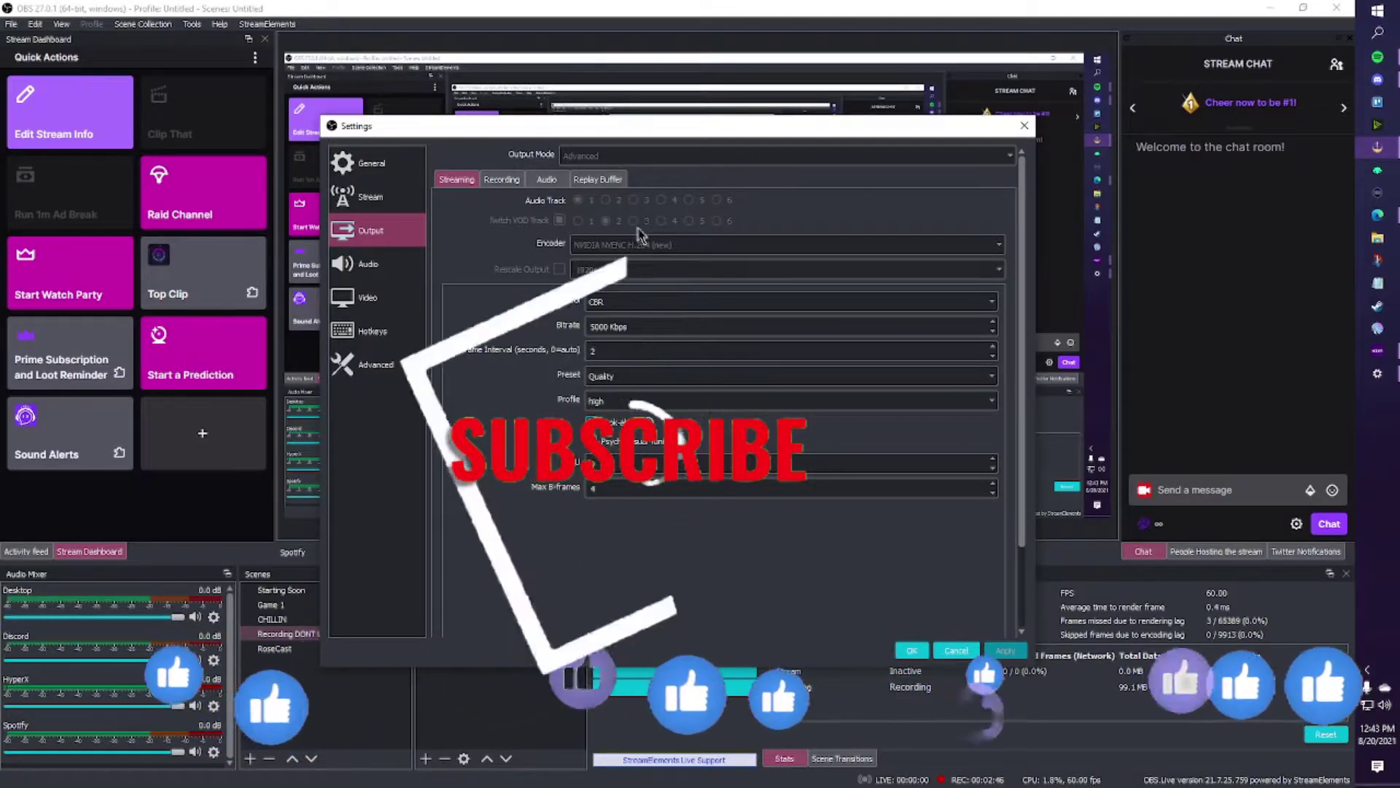
{"action": "left_click", "coordinate": [1024, 130]}
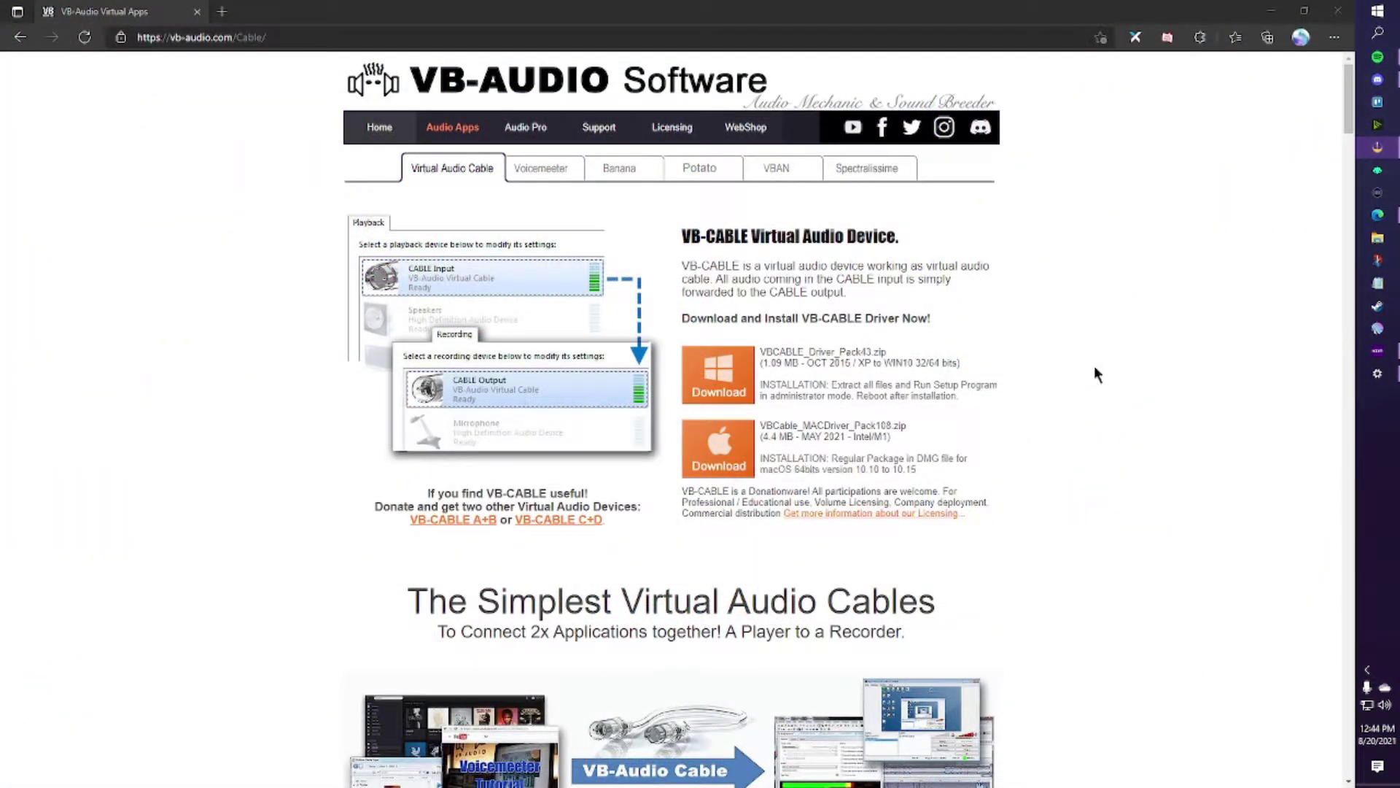
Step: In Edge, scroll the VB-CABLE page down to the VB-Audio Additional Virtual Cables section
{"action": "left_click", "coordinate": [1129, 337]}
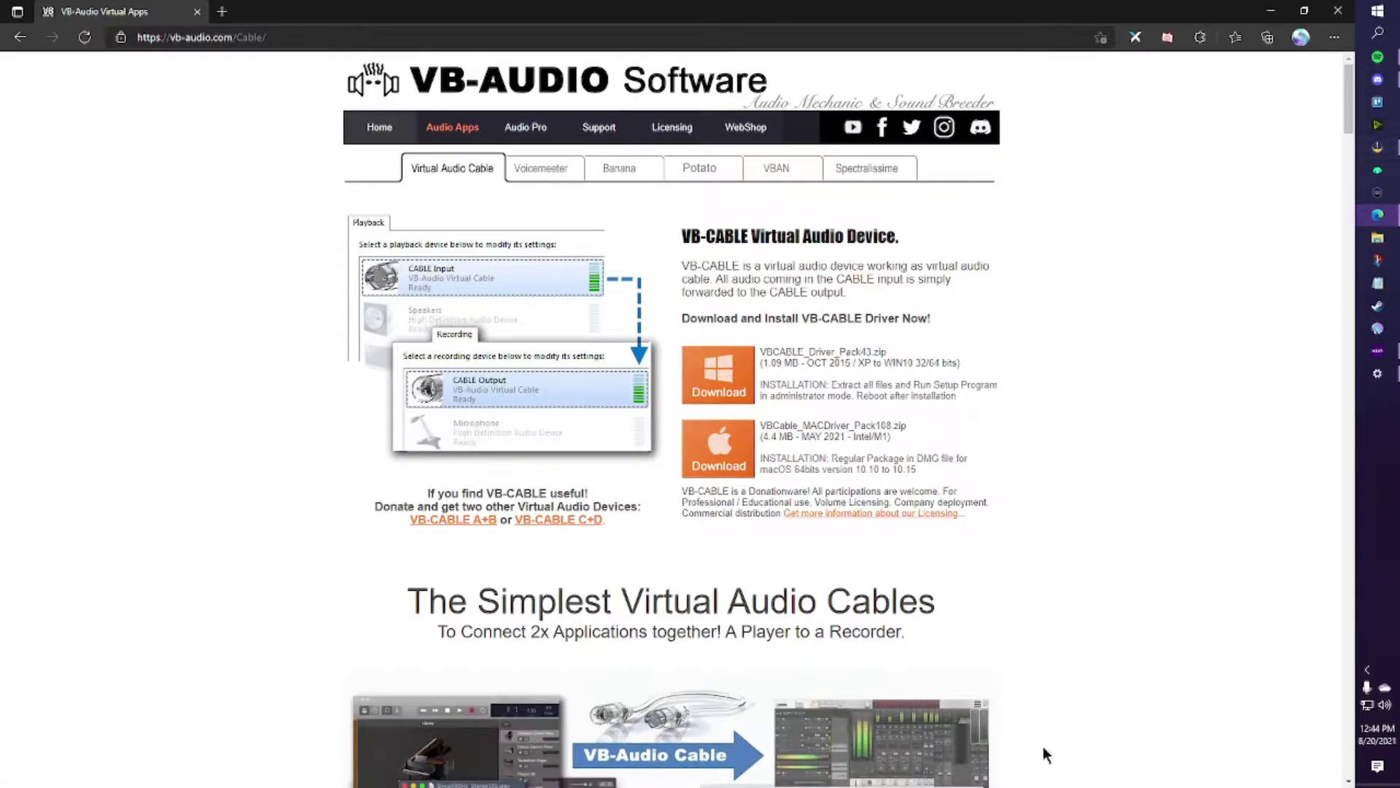
{"action": "scroll", "coordinate": [1048, 742], "scroll_direction": "down", "scroll_amount": 10}
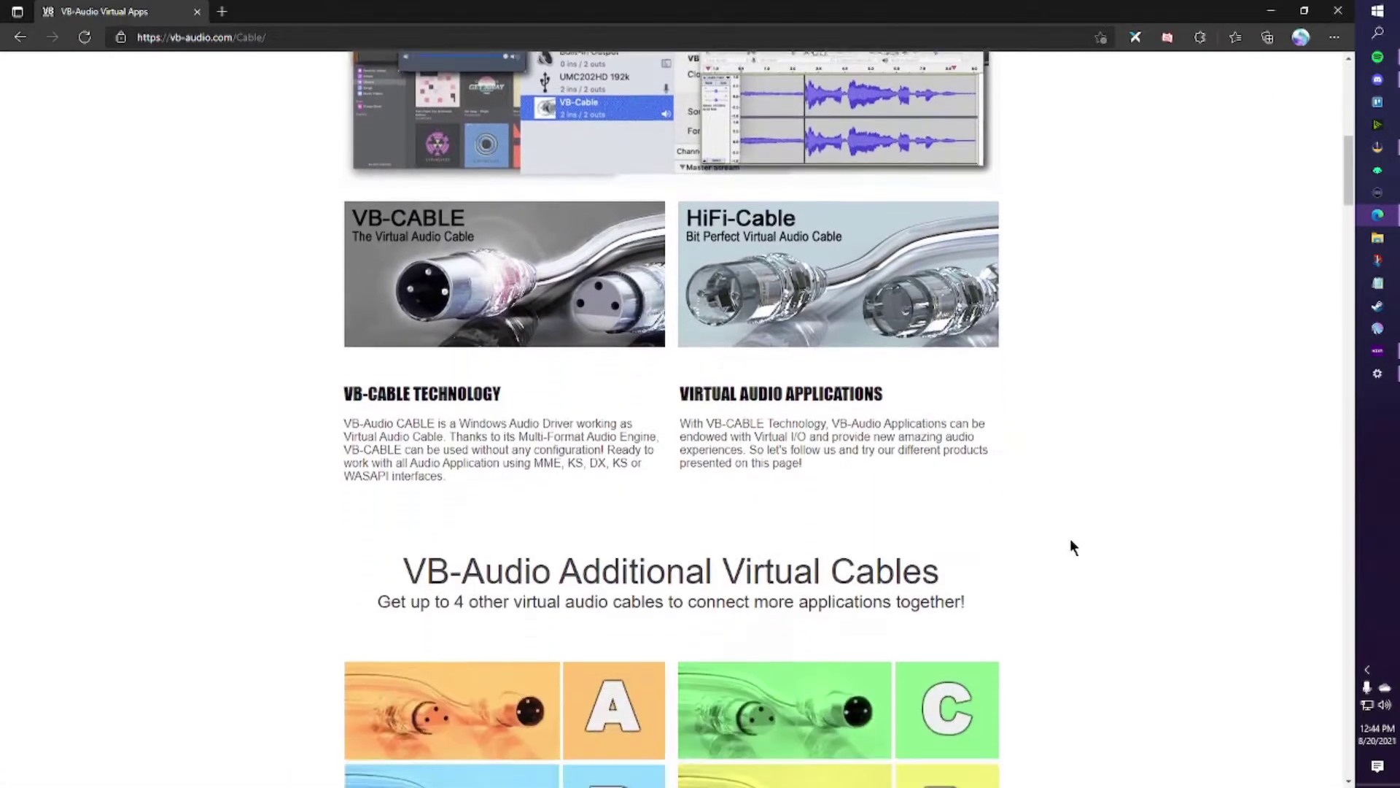
{"action": "scroll", "coordinate": [1070, 540], "scroll_direction": "down", "scroll_amount": 5}
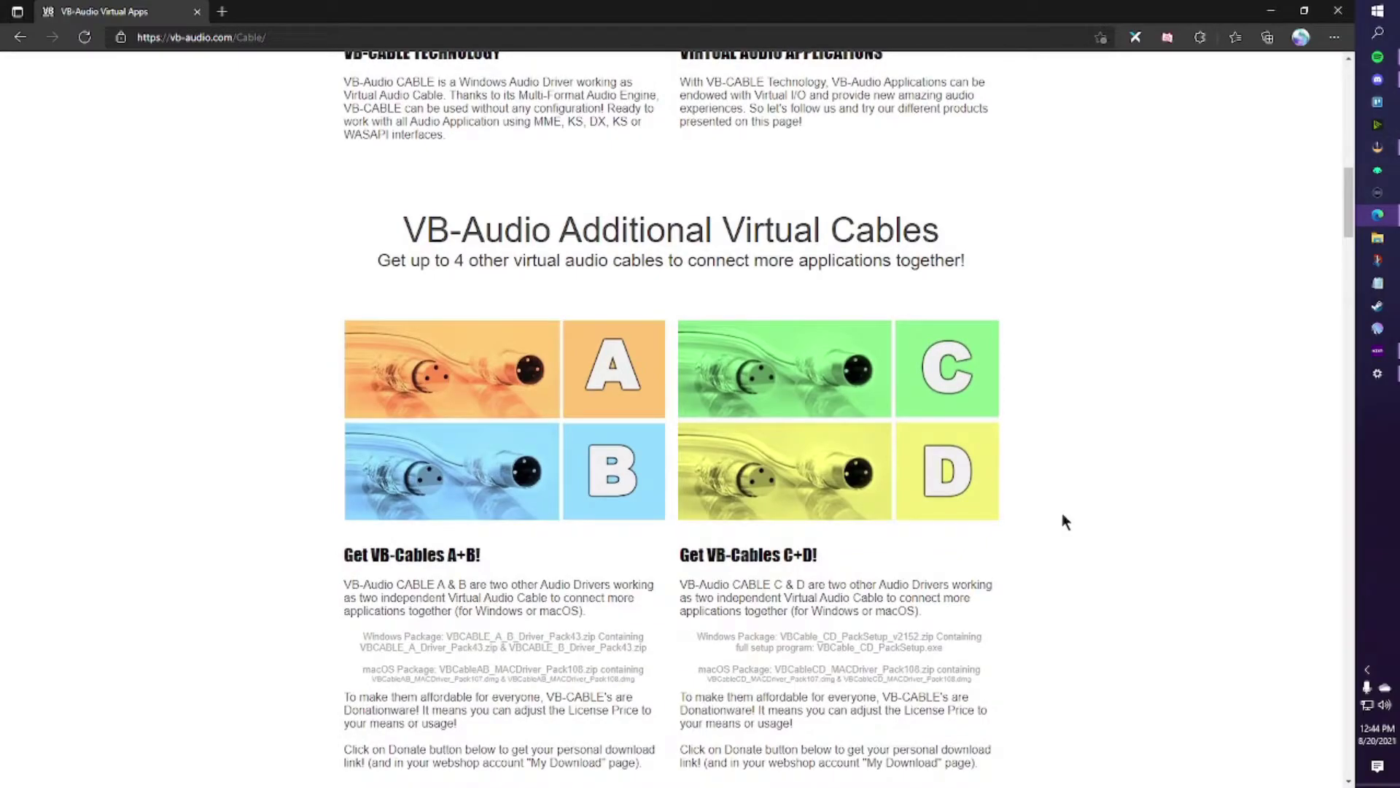
{"action": "scroll", "coordinate": [1062, 515], "scroll_direction": "down", "scroll_amount": 2}
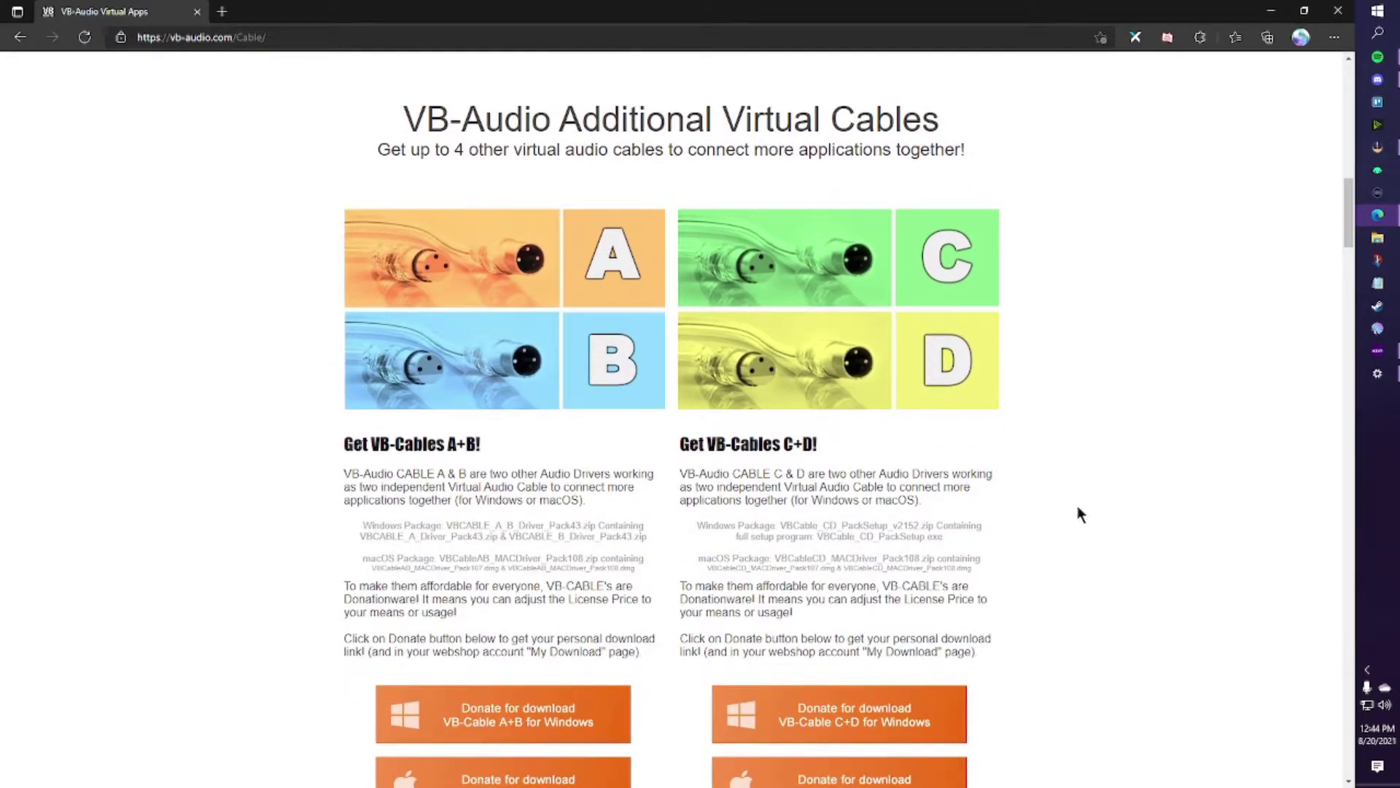
{"action": "scroll", "coordinate": [1078, 506], "scroll_direction": "down", "scroll_amount": 2}
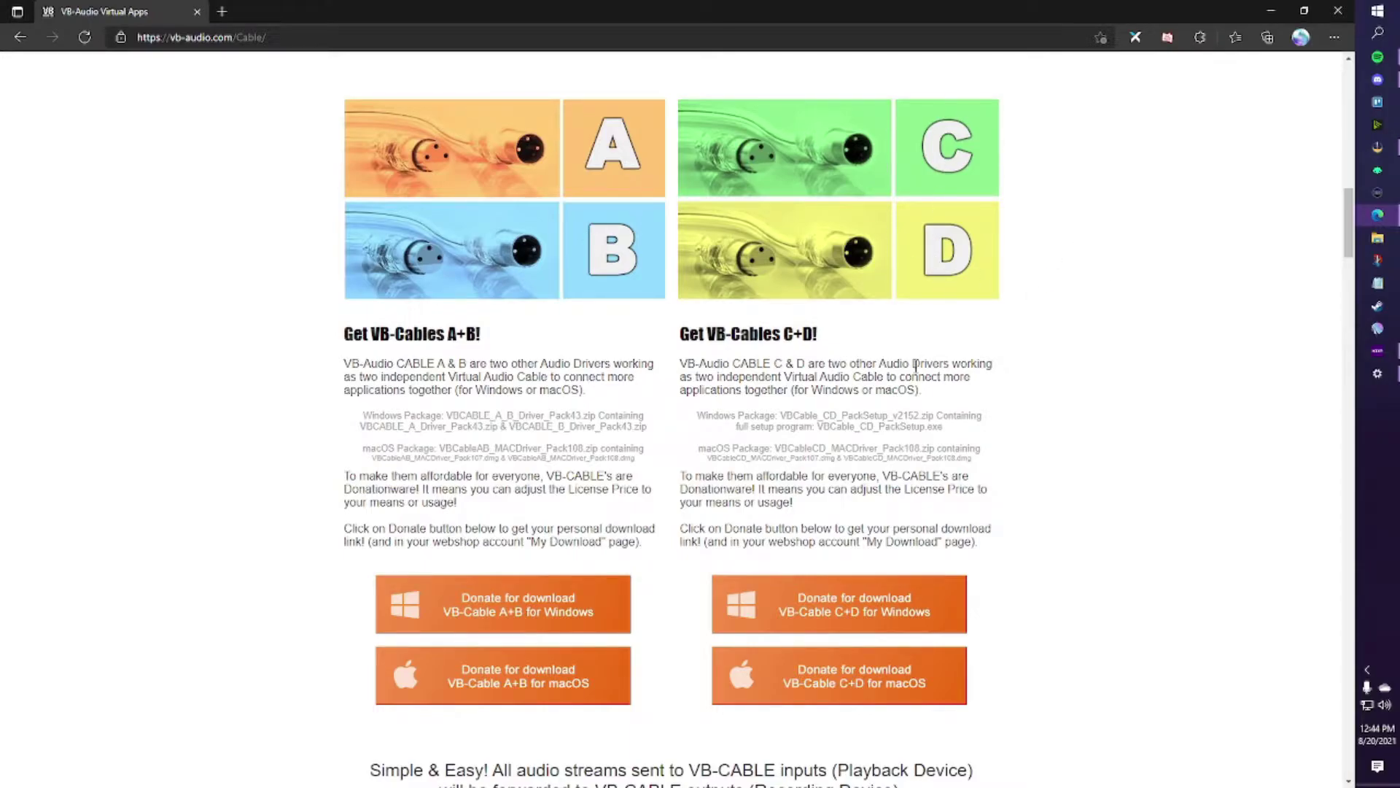
{"action": "scroll", "coordinate": [1043, 486], "scroll_direction": "up", "scroll_amount": 3}
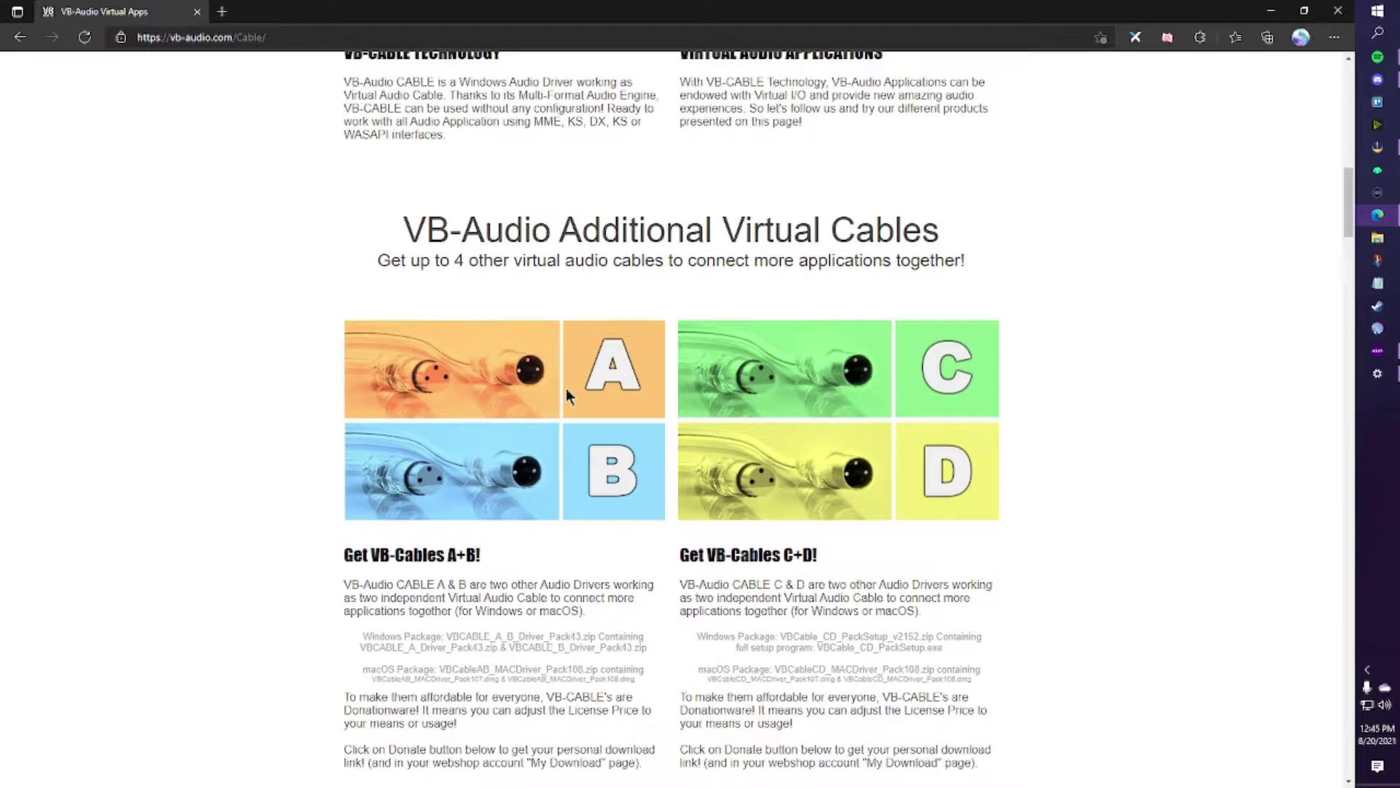
{"action": "scroll", "coordinate": [668, 633], "scroll_direction": "down", "scroll_amount": 3}
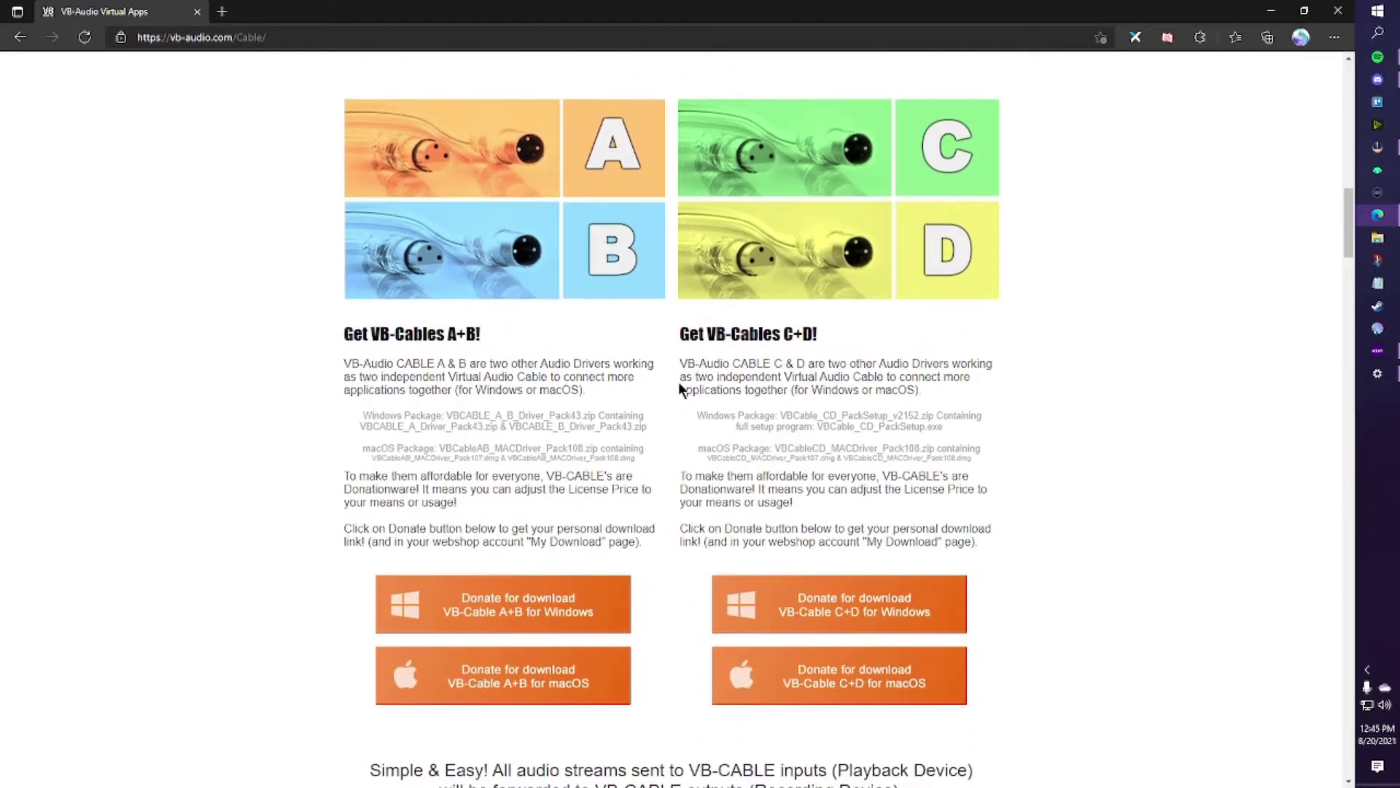
{"action": "scroll", "coordinate": [678, 369], "scroll_direction": "up", "scroll_amount": 3}
{"action": "scroll", "coordinate": [621, 526], "scroll_direction": "down", "scroll_amount": 5}
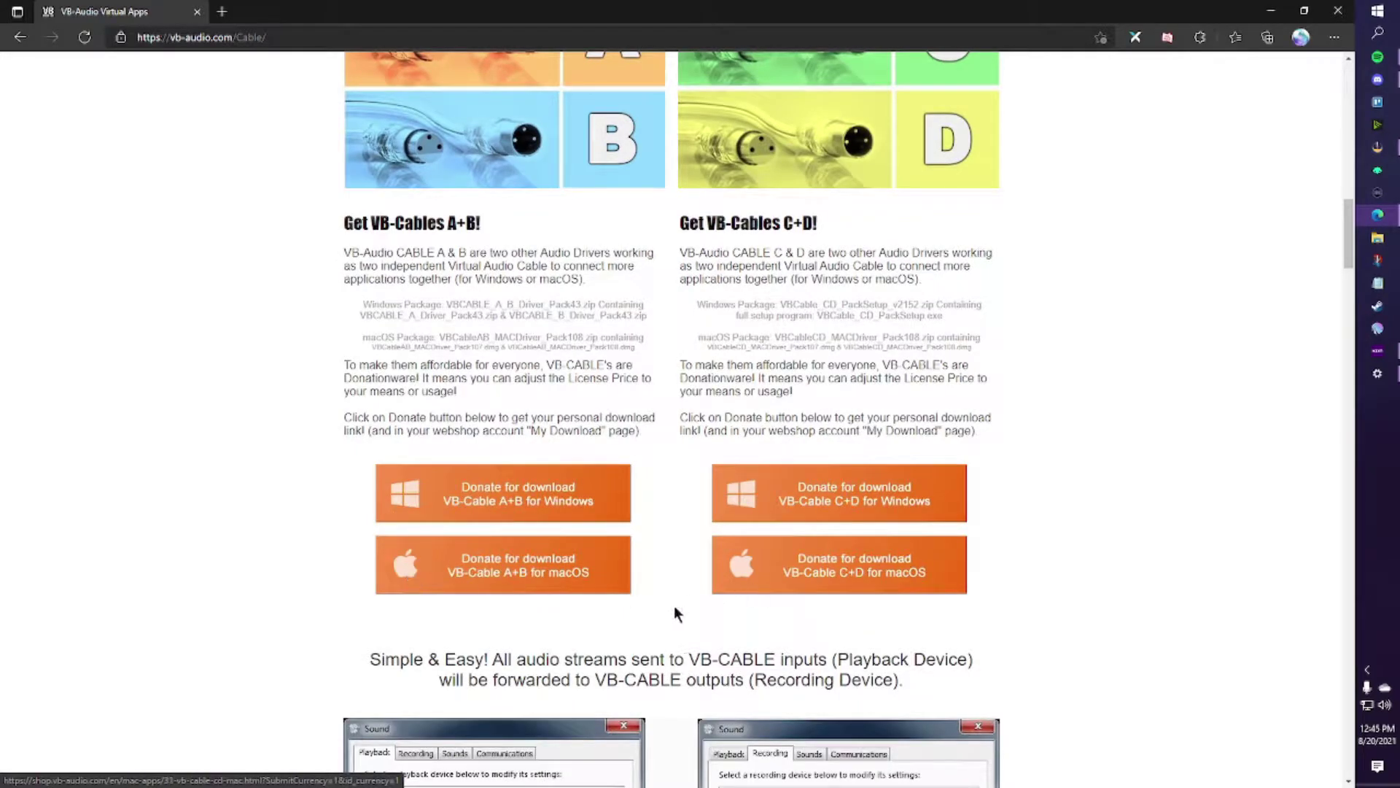
{"action": "scroll", "coordinate": [668, 606], "scroll_direction": "down", "scroll_amount": 3}
{"action": "scroll", "coordinate": [671, 592], "scroll_direction": "down", "scroll_amount": 2}
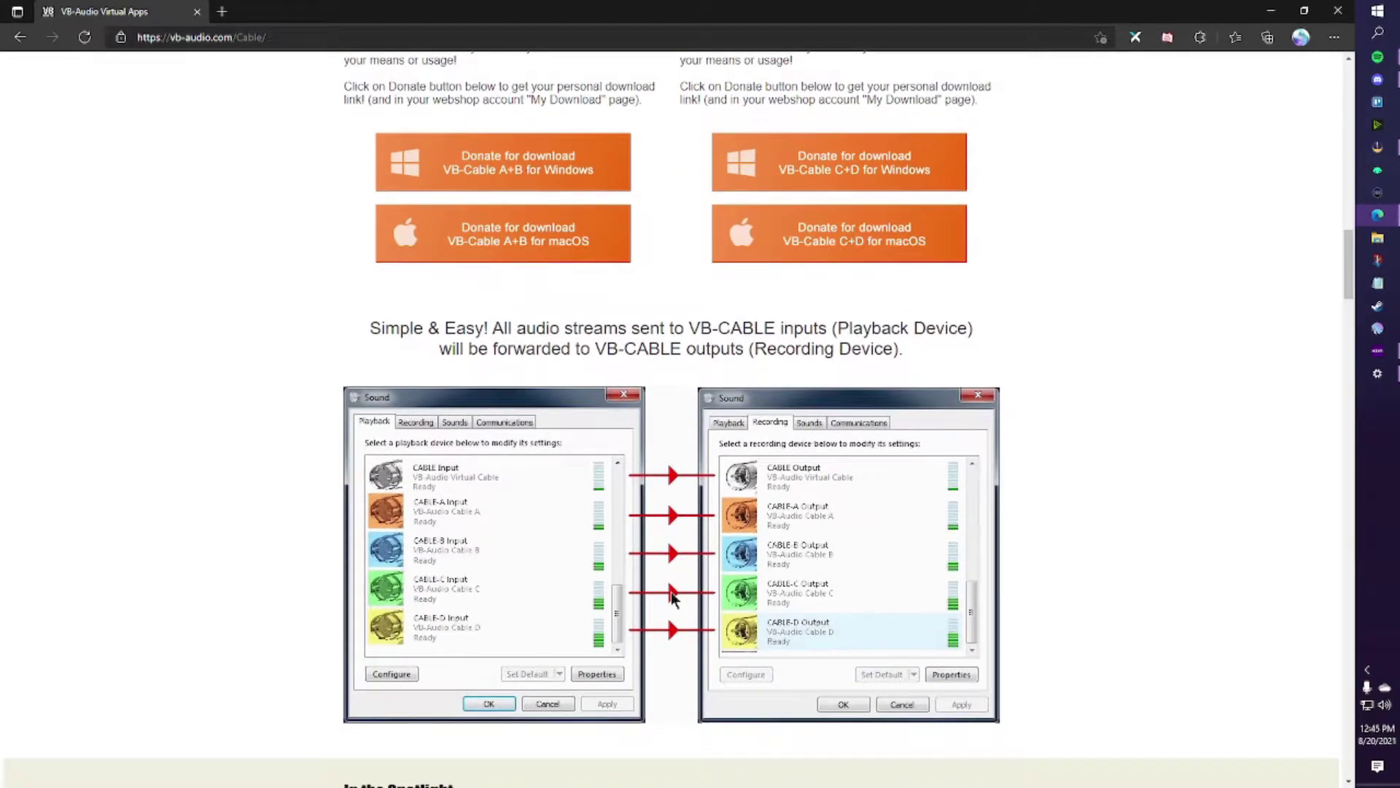
{"action": "scroll", "coordinate": [671, 592], "scroll_direction": "up", "scroll_amount": 3}
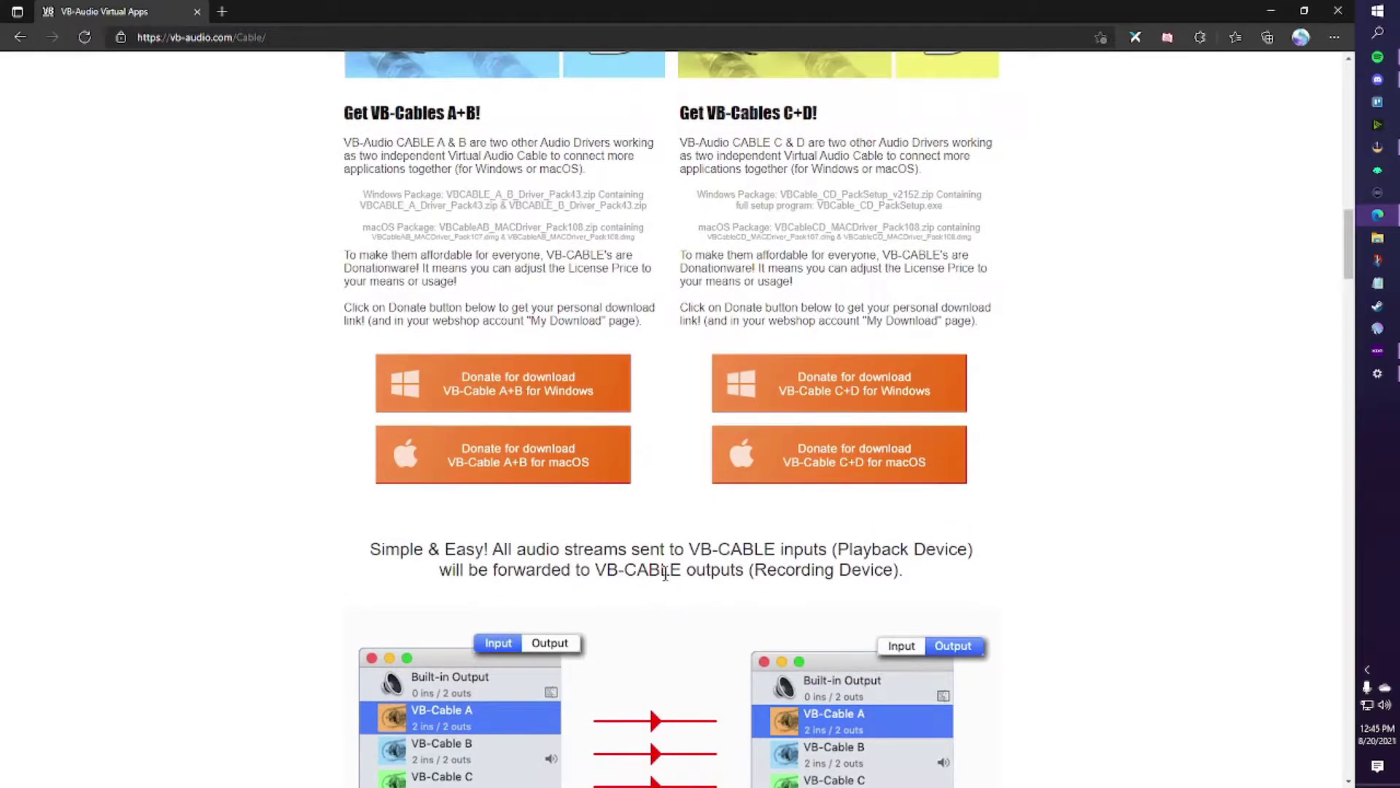
{"action": "scroll", "coordinate": [660, 569], "scroll_direction": "up", "scroll_amount": 2}
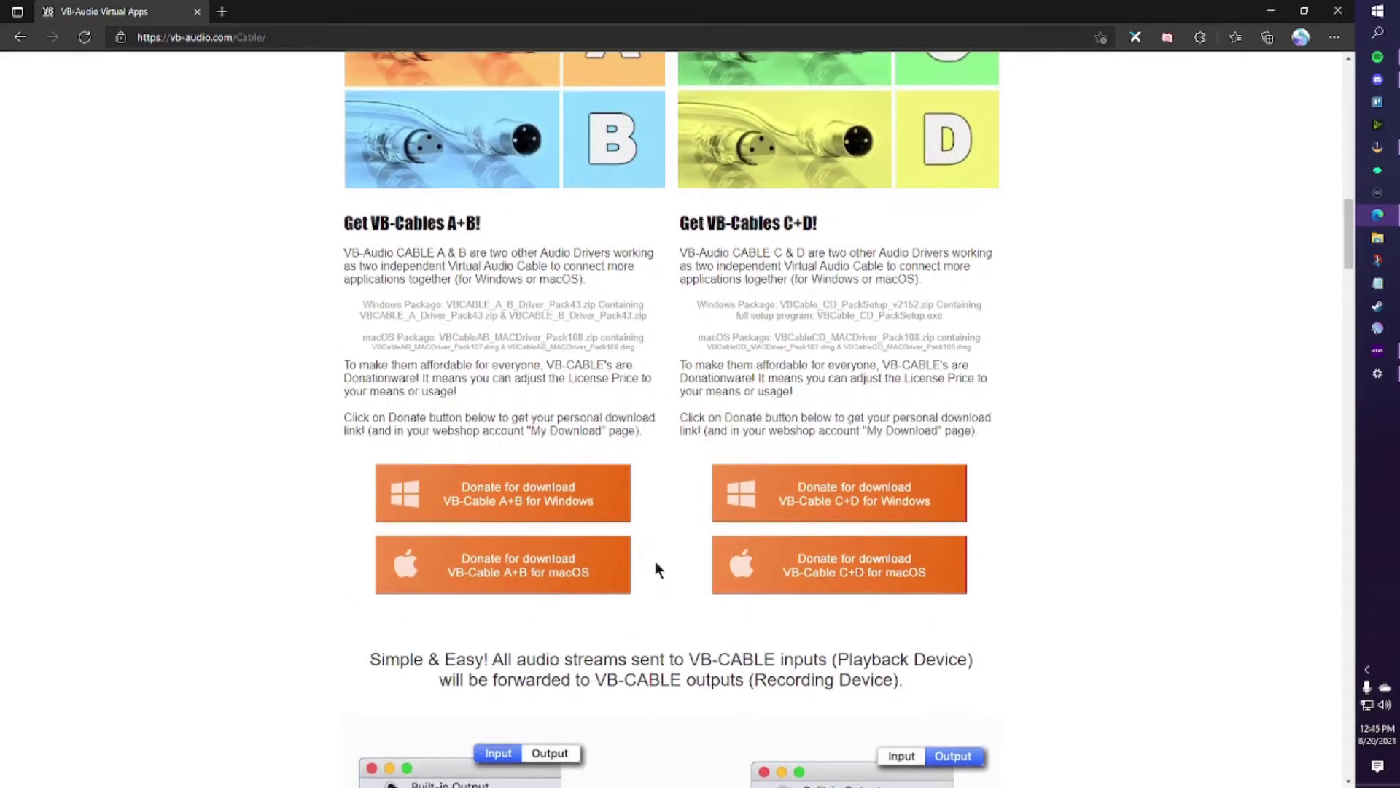
Step: Open the VB-Cable A+B for Windows donation page and choose the 5 EUR licence
{"action": "left_click", "coordinate": [487, 499]}
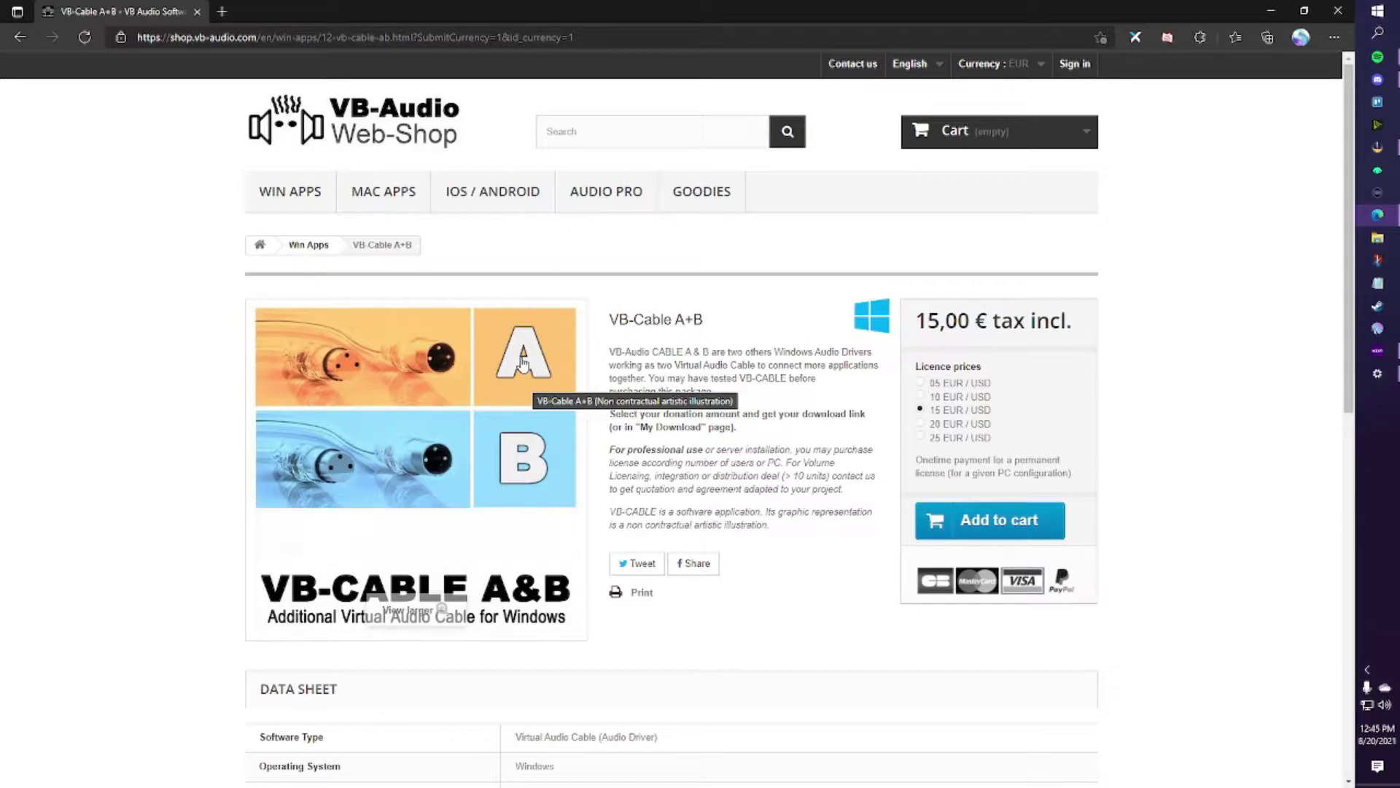
{"action": "left_click", "coordinate": [920, 381]}
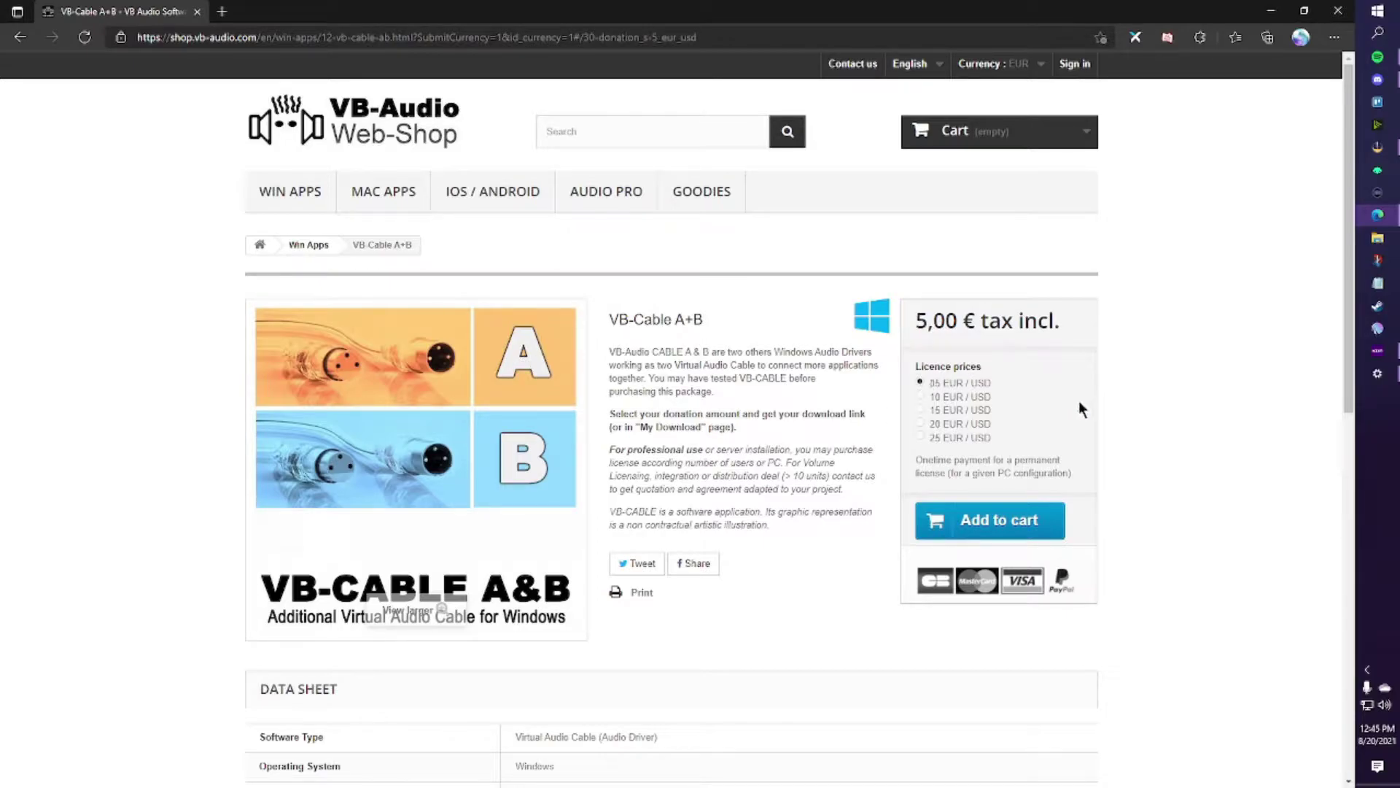
{"action": "left_click", "coordinate": [922, 396]}
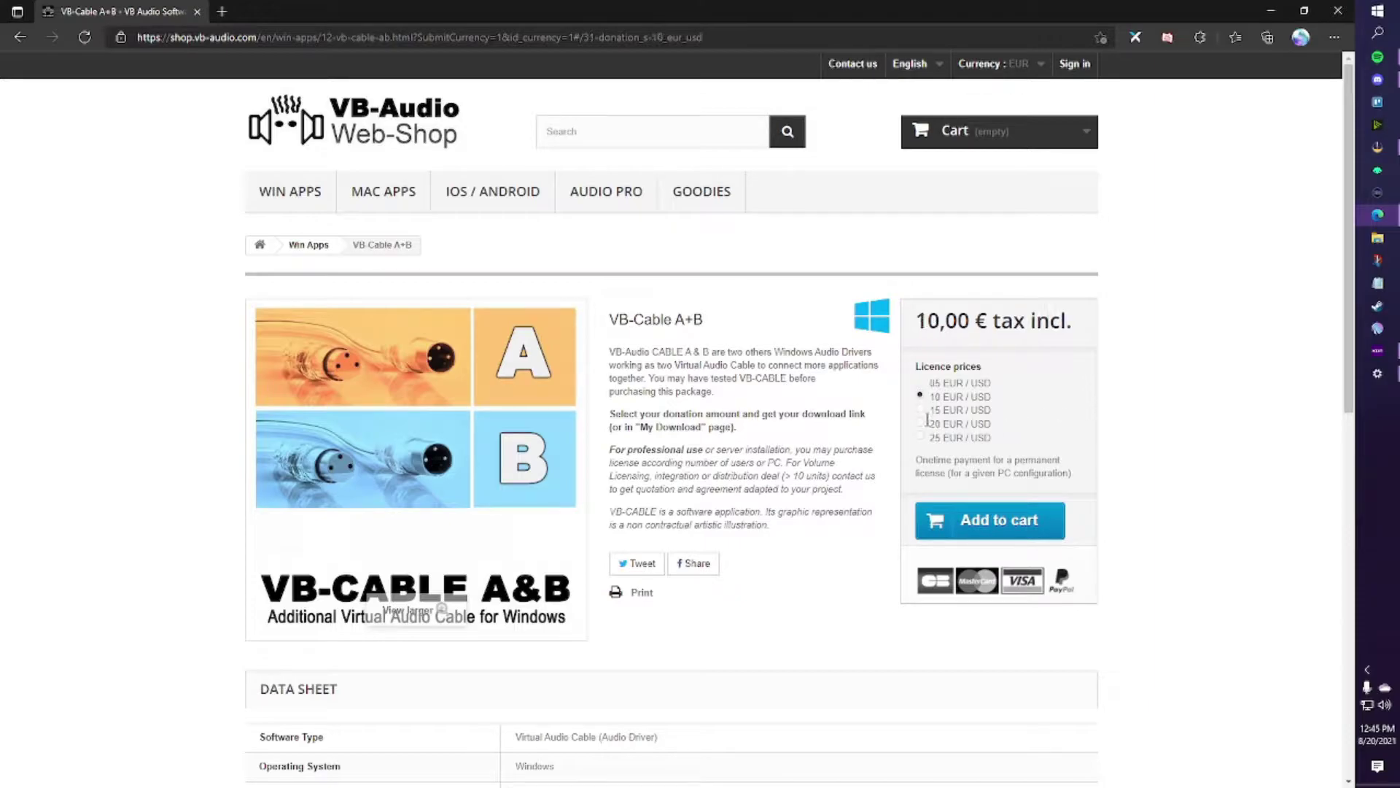
{"action": "left_click", "coordinate": [921, 410]}
{"action": "left_click", "coordinate": [921, 423]}
{"action": "left_click", "coordinate": [921, 382]}
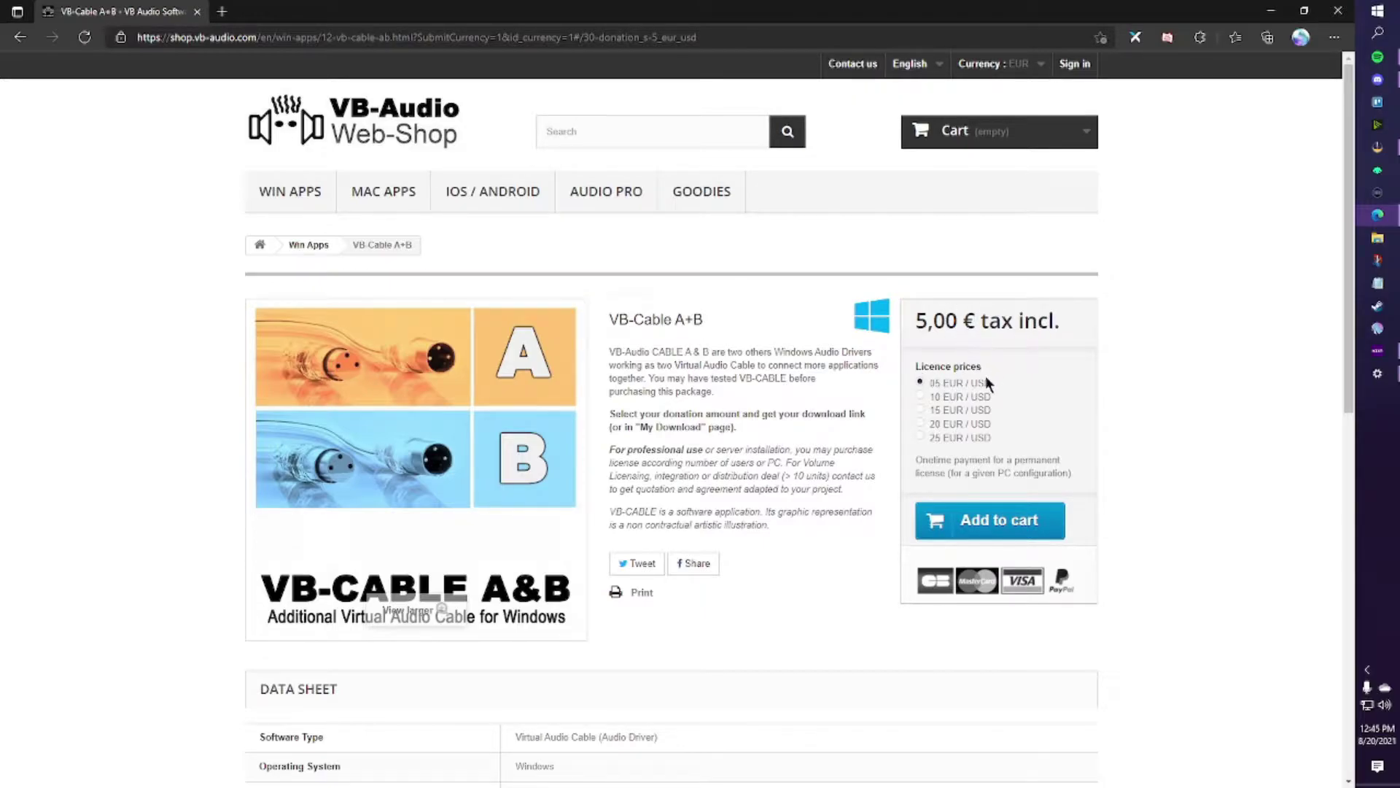
Step: Add VB-Cable A+B to the cart and proceed through checkout to the sign-in step
{"action": "left_click", "coordinate": [1000, 529]}
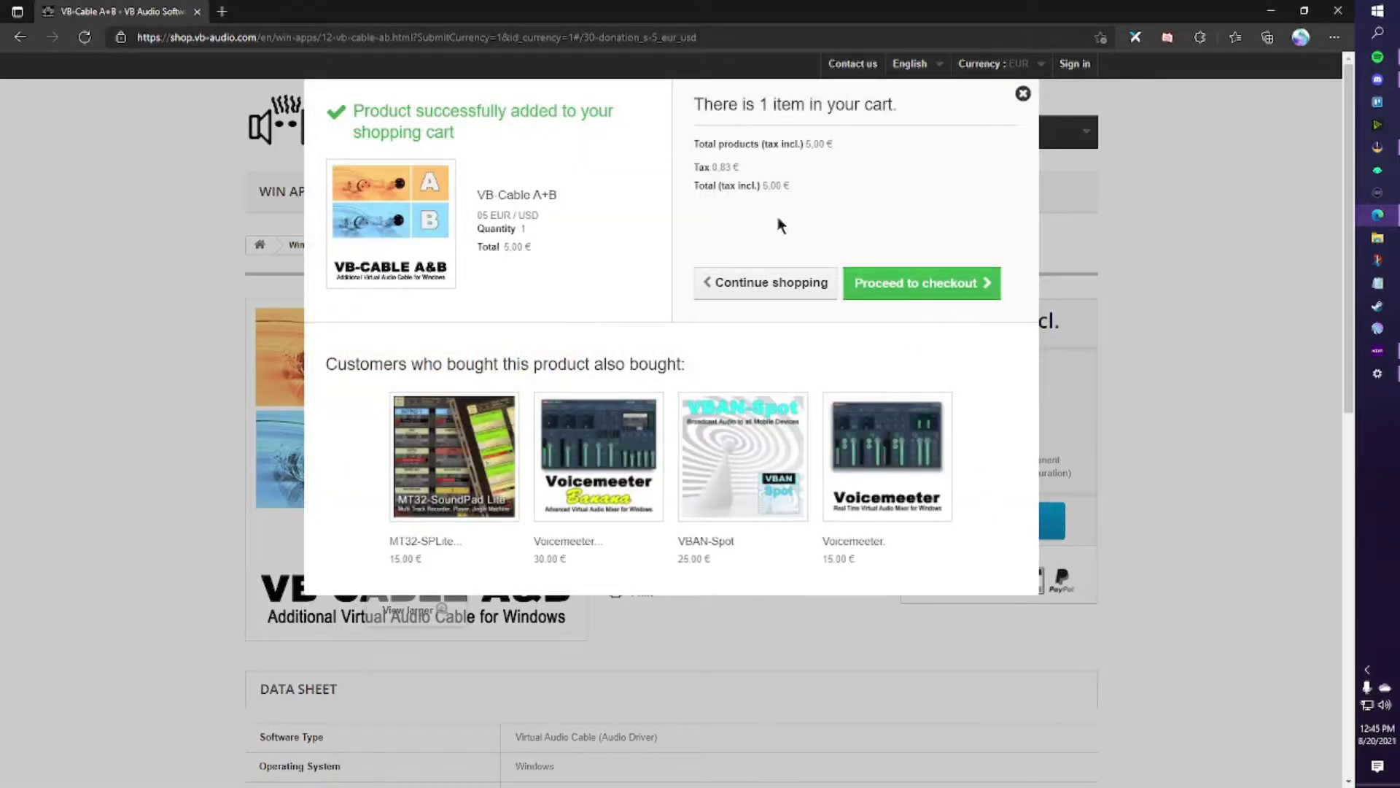
{"action": "left_click", "coordinate": [917, 284]}
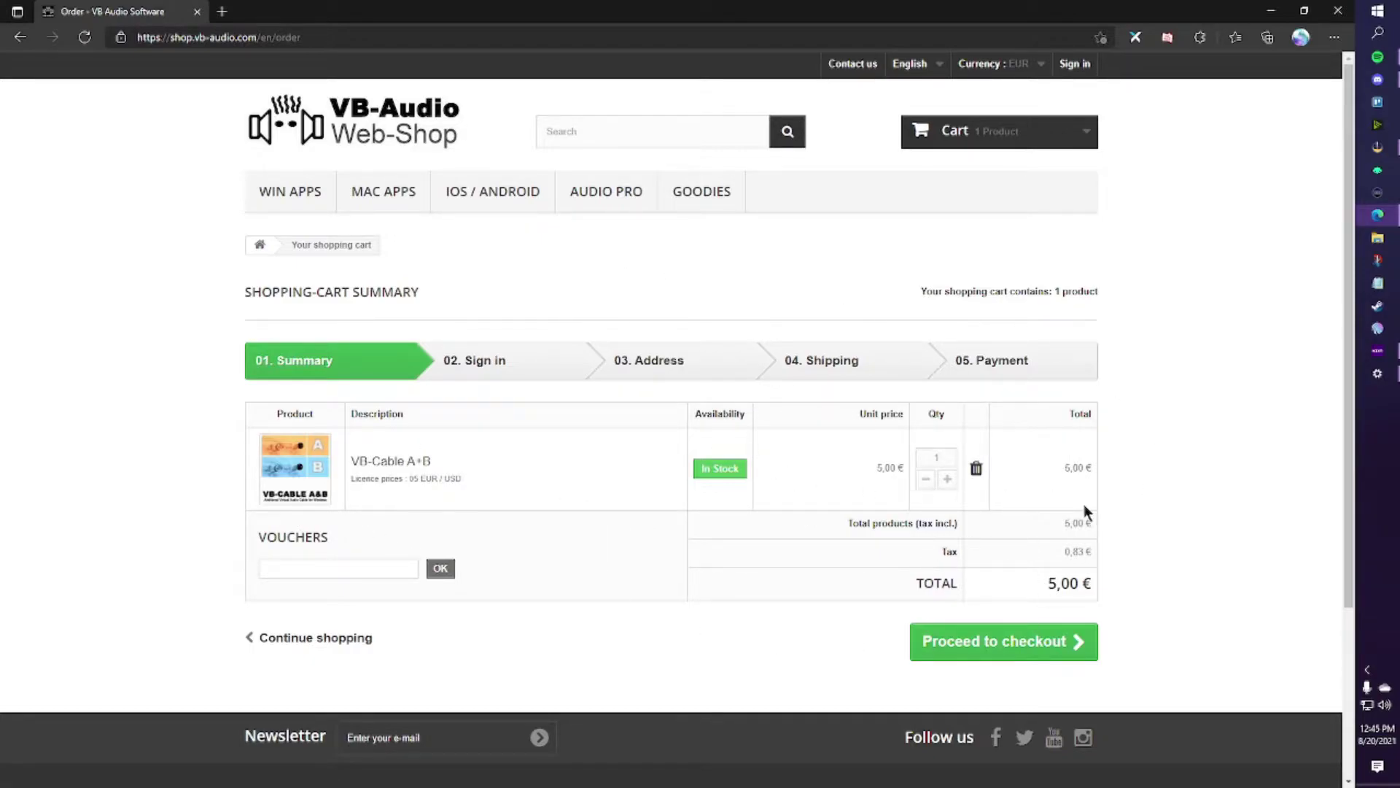
{"action": "left_click", "coordinate": [1034, 641]}
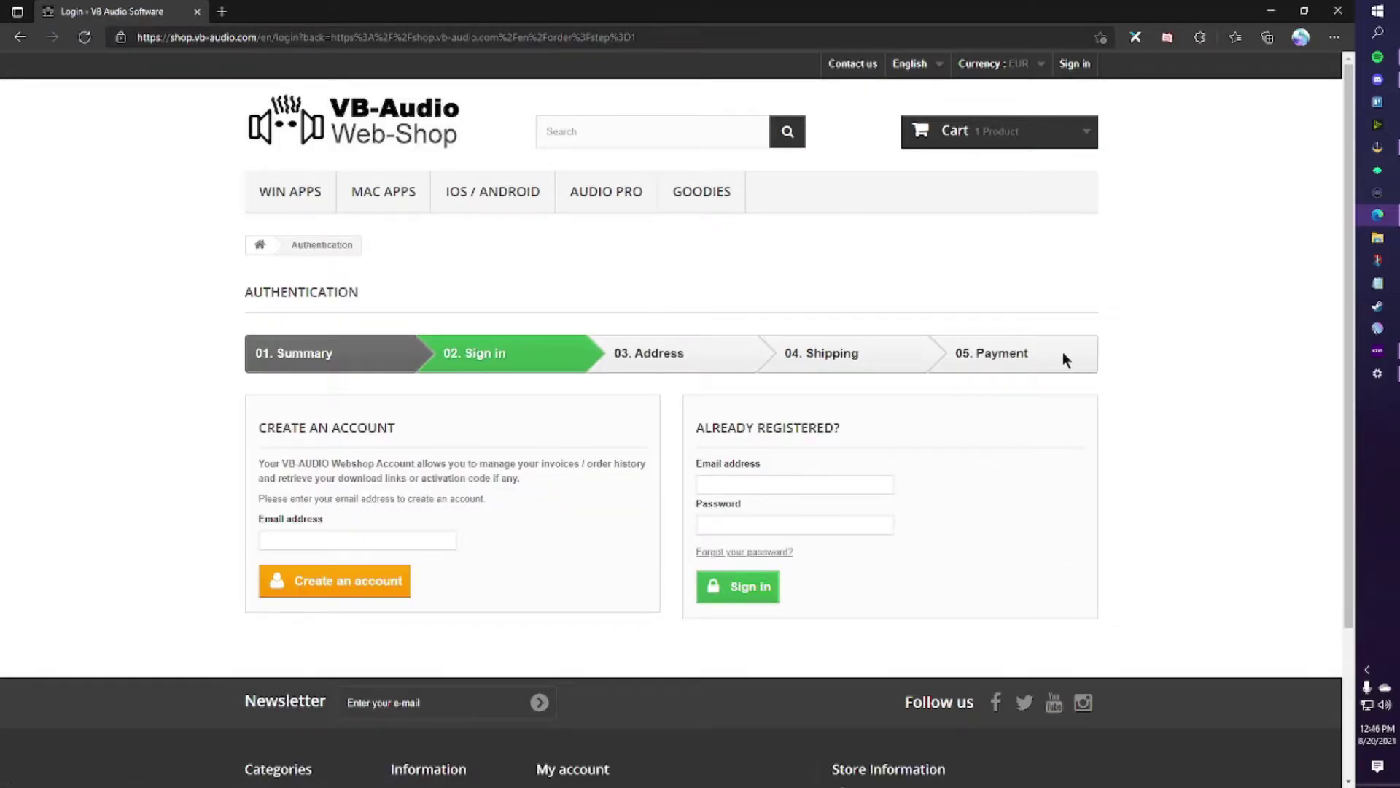
{"action": "key", "text": "alt+Tab"}
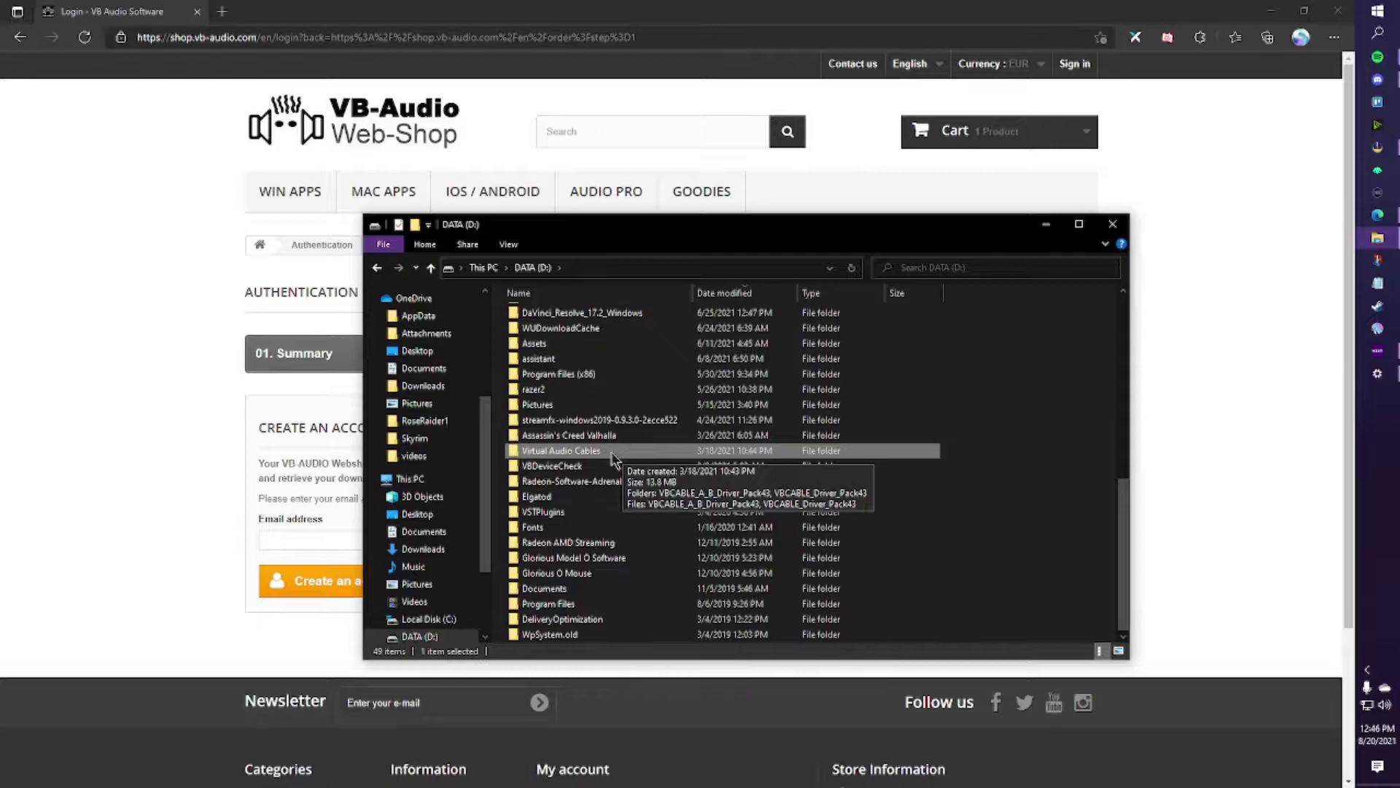
Step: Open Virtual Audio Cables and view the VBCABLE_Driver_Pack43 zip's actions without extracting
{"action": "scroll", "coordinate": [427, 436], "scroll_direction": "up", "scroll_amount": 4}
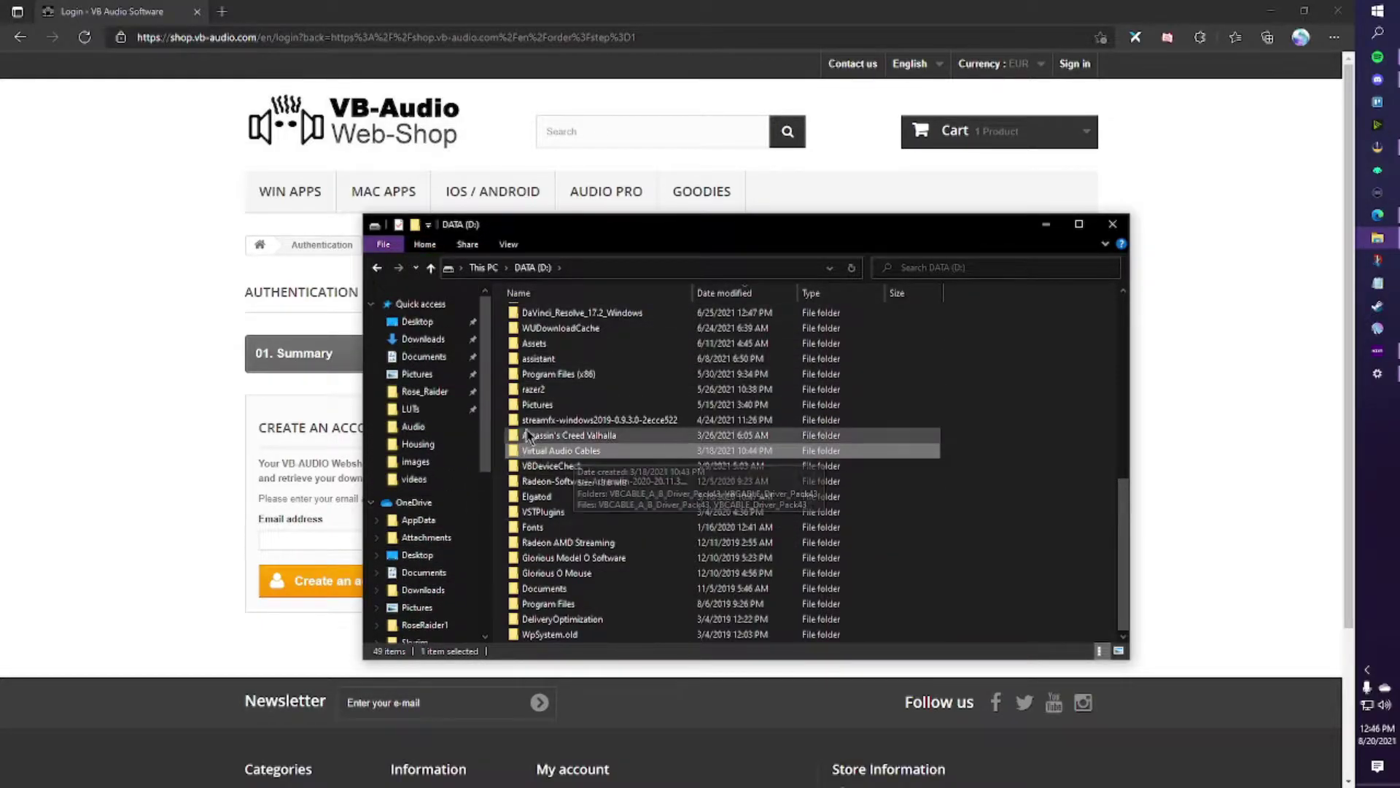
{"action": "double_click", "coordinate": [583, 454]}
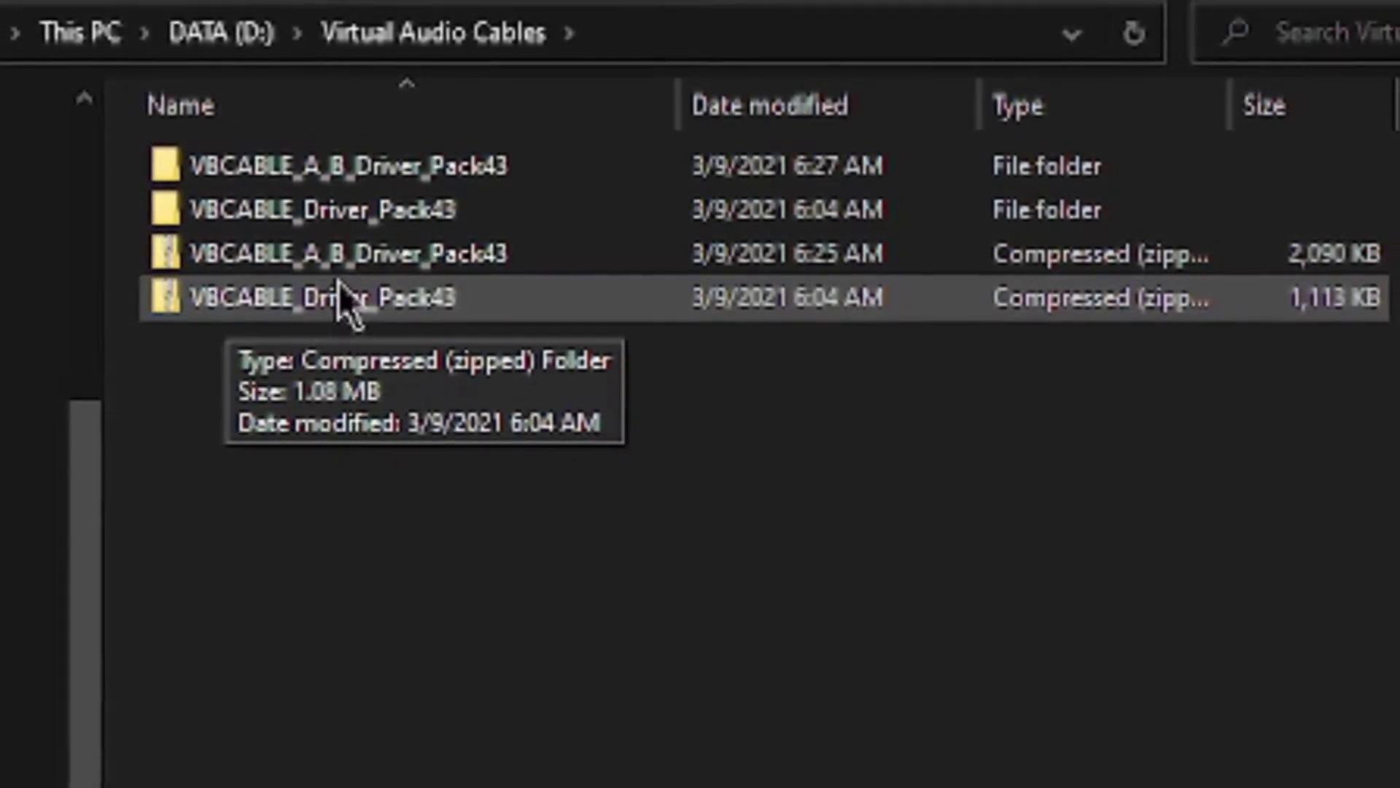
{"action": "left_click", "coordinate": [305, 300]}
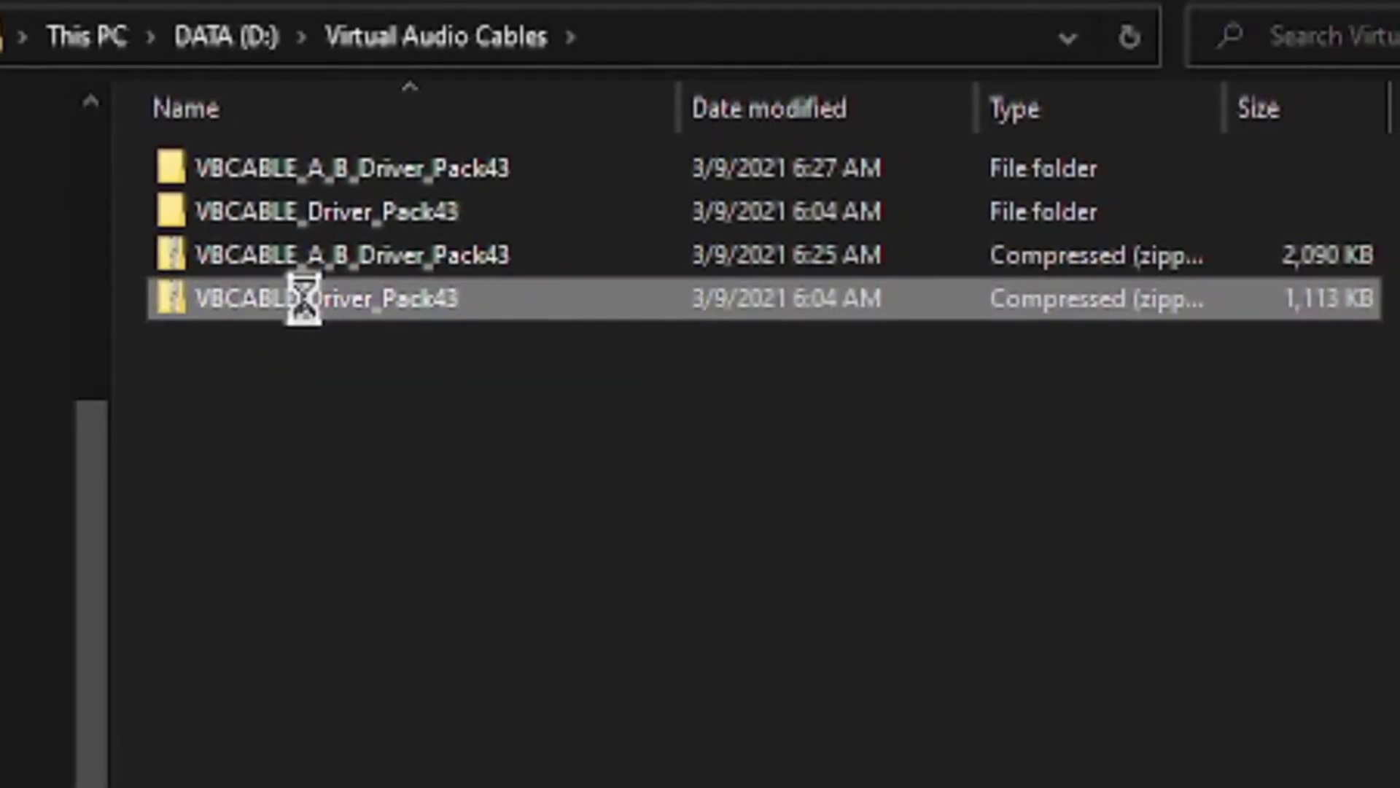
{"action": "right_click", "coordinate": [304, 301]}
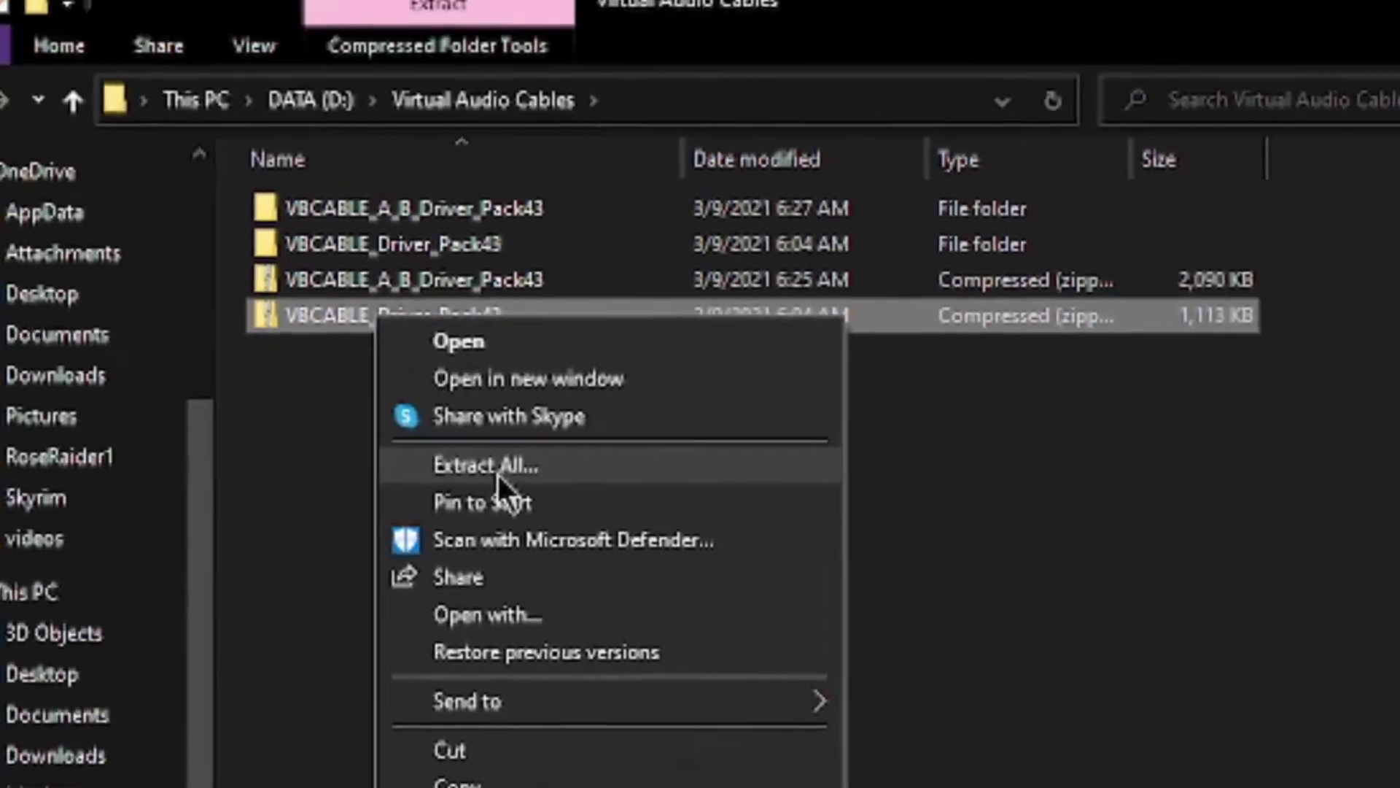
{"action": "left_click", "coordinate": [487, 464]}
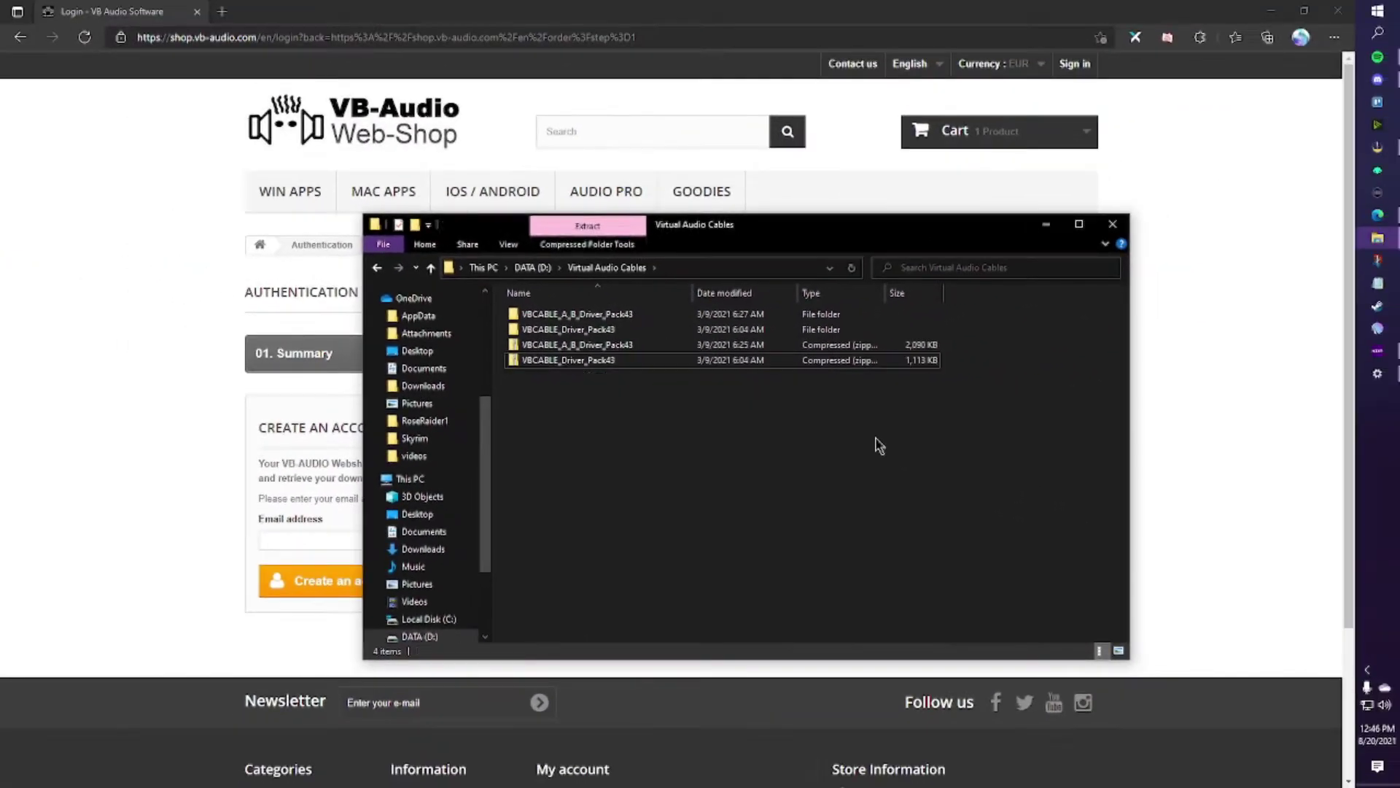
Step: From DATA (D:), open Virtual Audio Cables and then the VBCABLE_Driver_Pack43 folder
{"action": "left_click", "coordinate": [533, 268]}
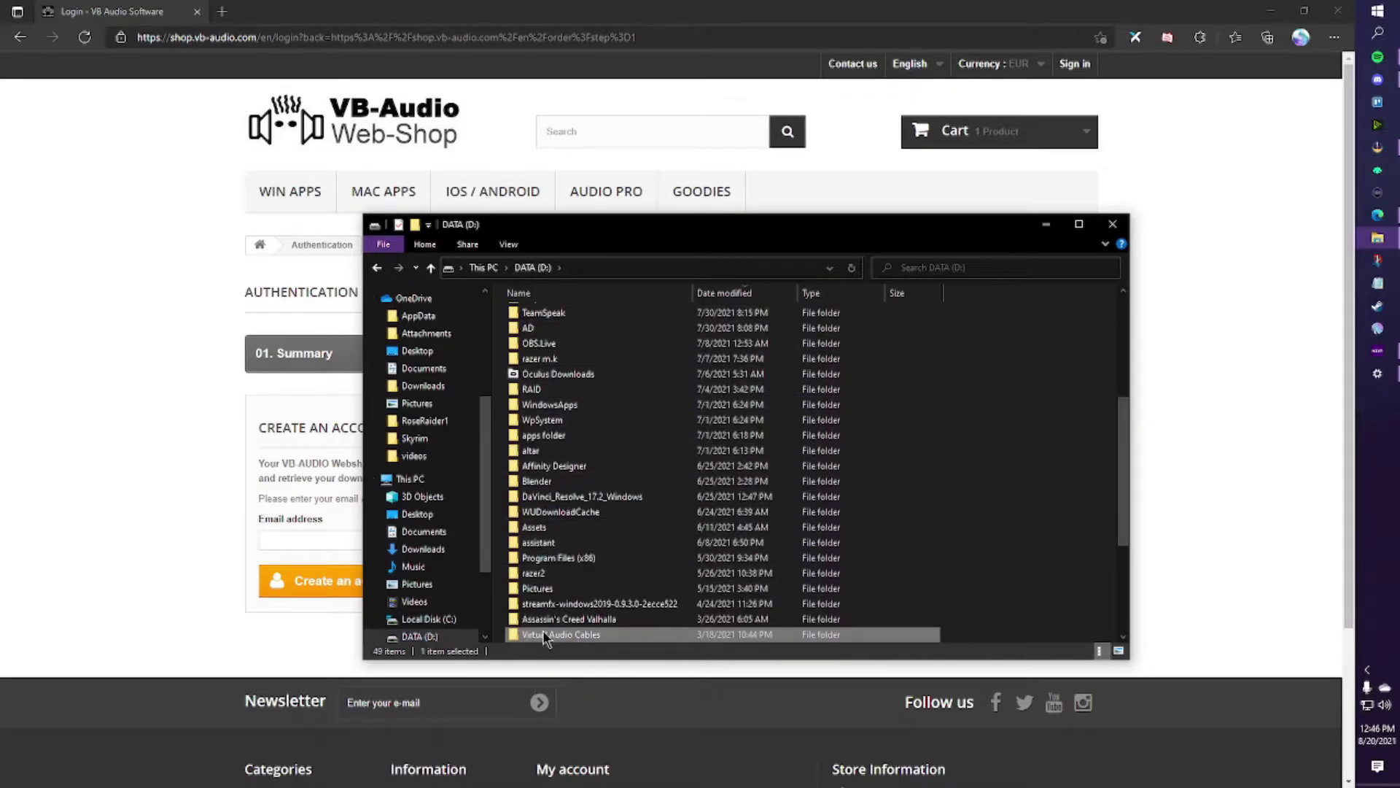
{"action": "scroll", "coordinate": [533, 636], "scroll_direction": "down", "scroll_amount": 1}
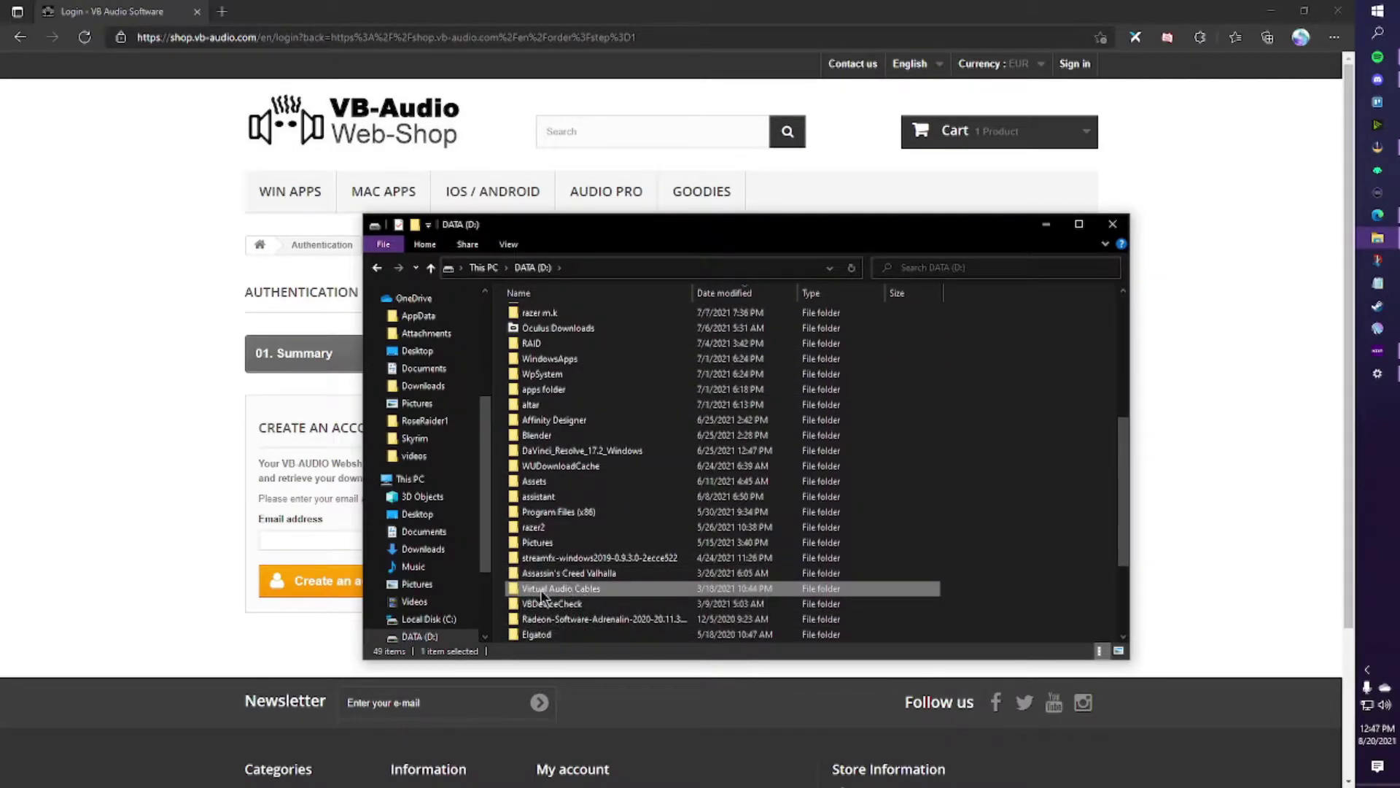
{"action": "double_click", "coordinate": [541, 589]}
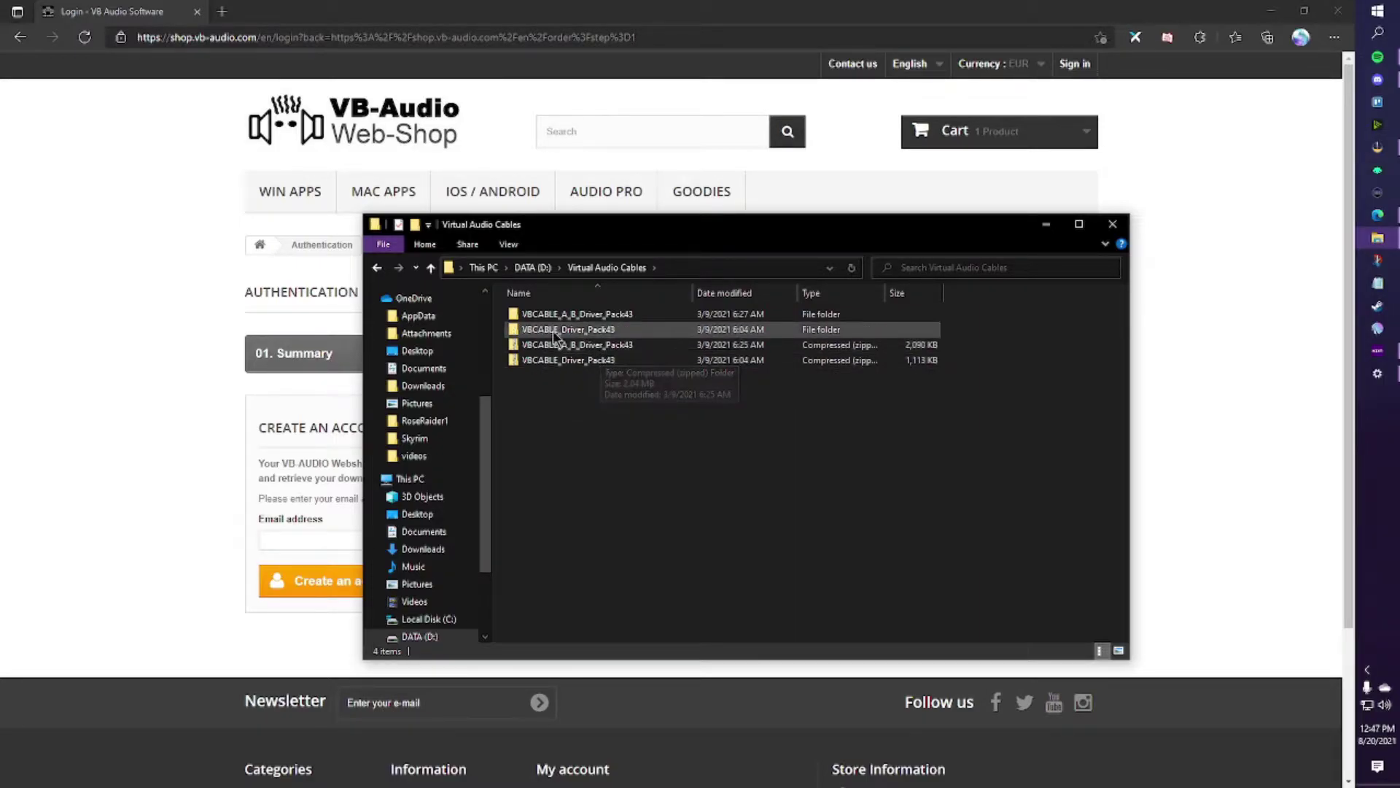
{"action": "double_click", "coordinate": [598, 331]}
{"action": "scroll", "coordinate": [602, 337], "scroll_direction": "down", "scroll_amount": 2}
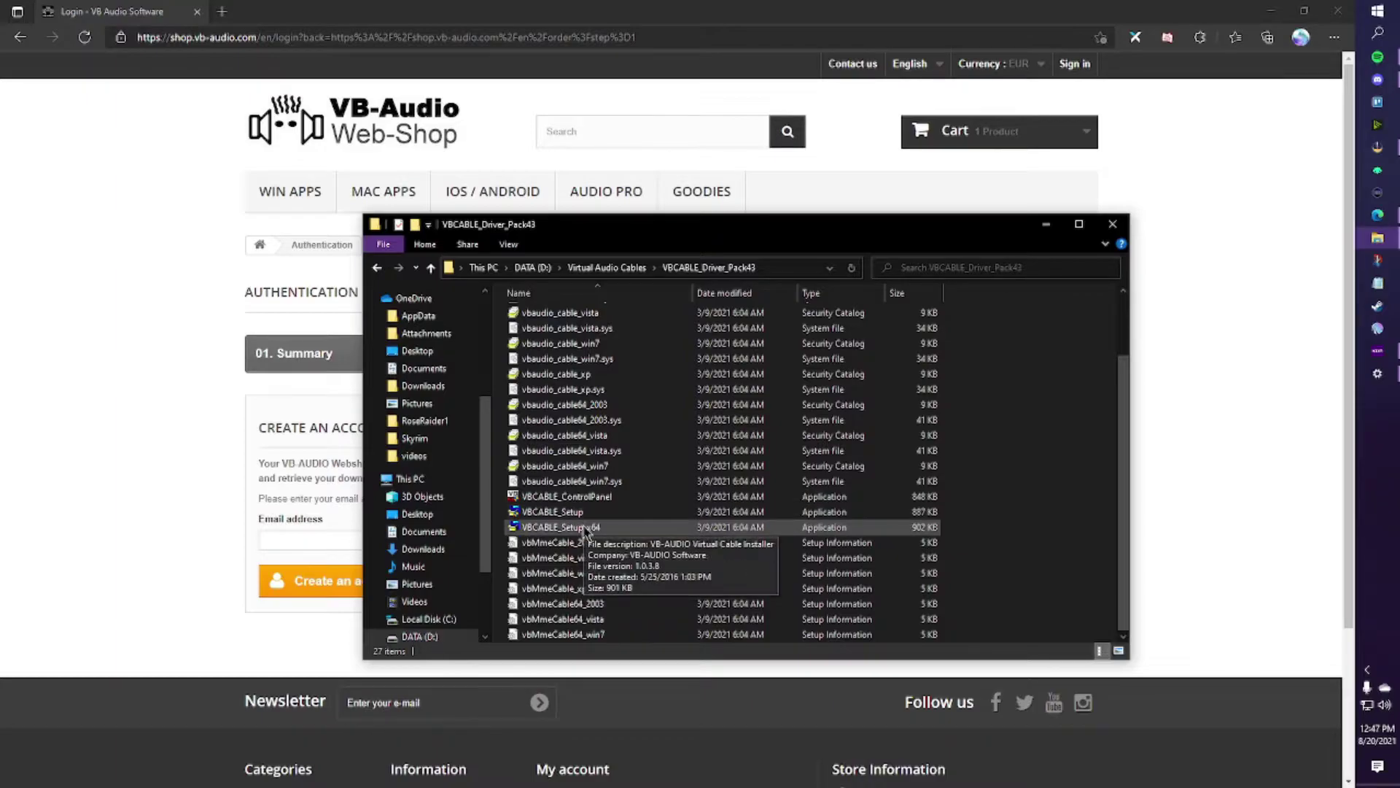
Step: Search 'system' to open System Information and read System Type: x64-based PC
{"action": "left_click", "coordinate": [1379, 36]}
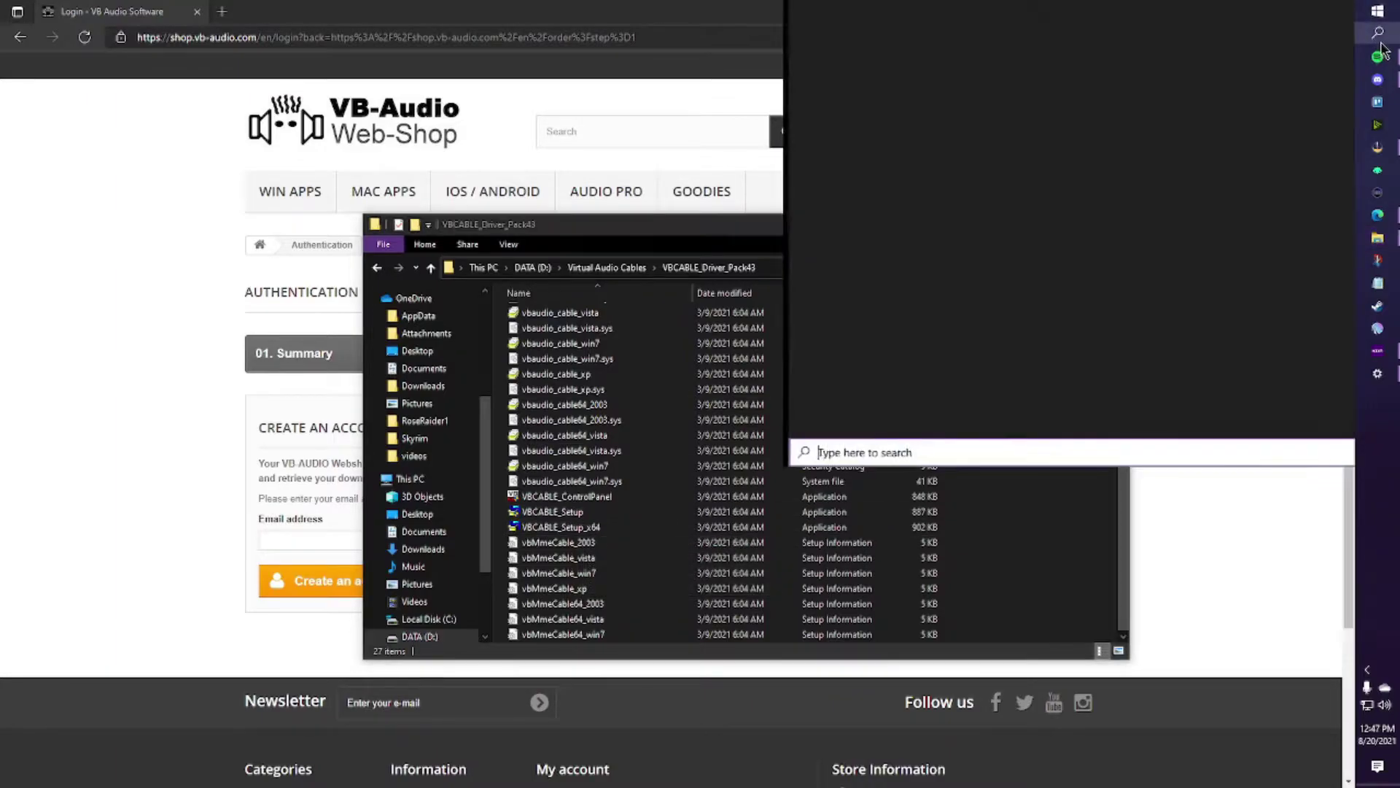
{"action": "type", "text": "system"}
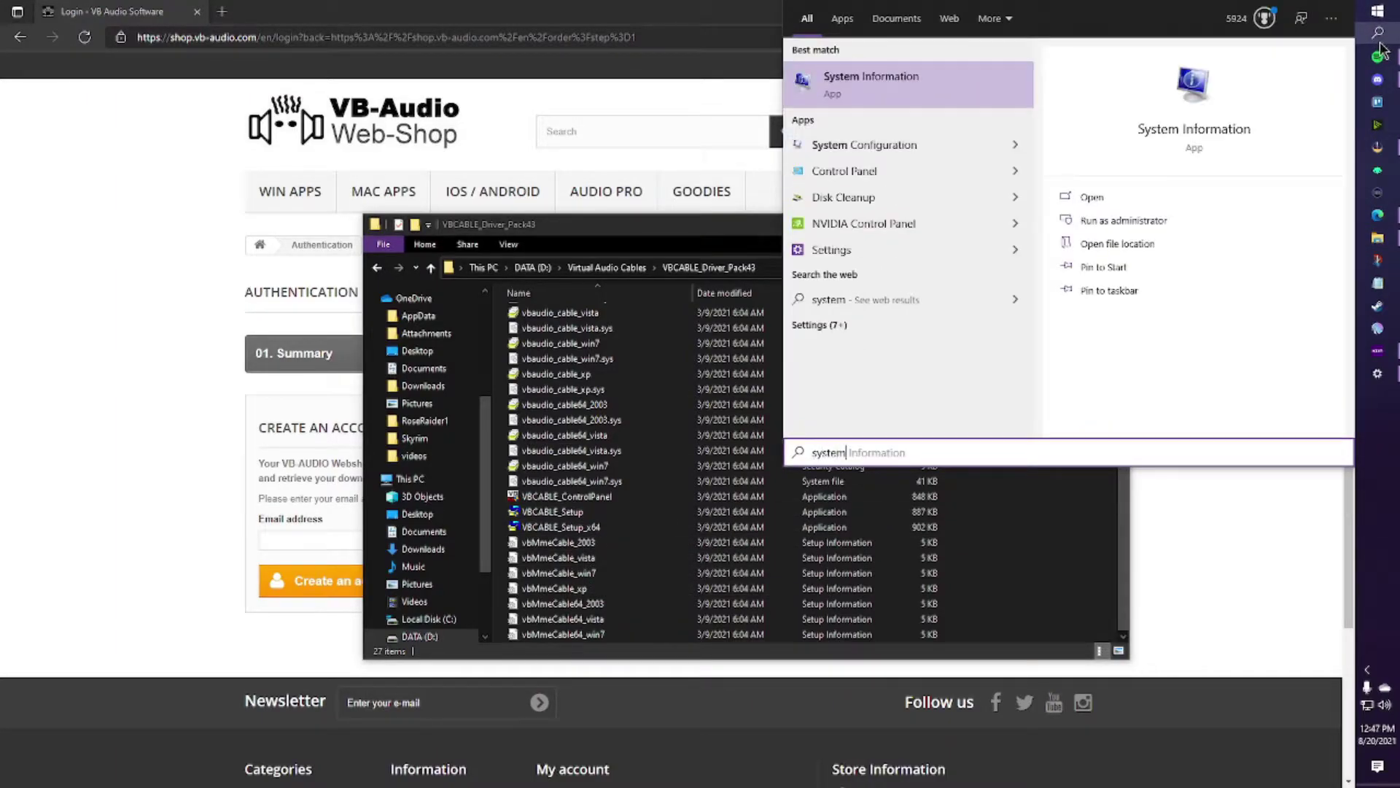
{"action": "key", "text": "Return"}
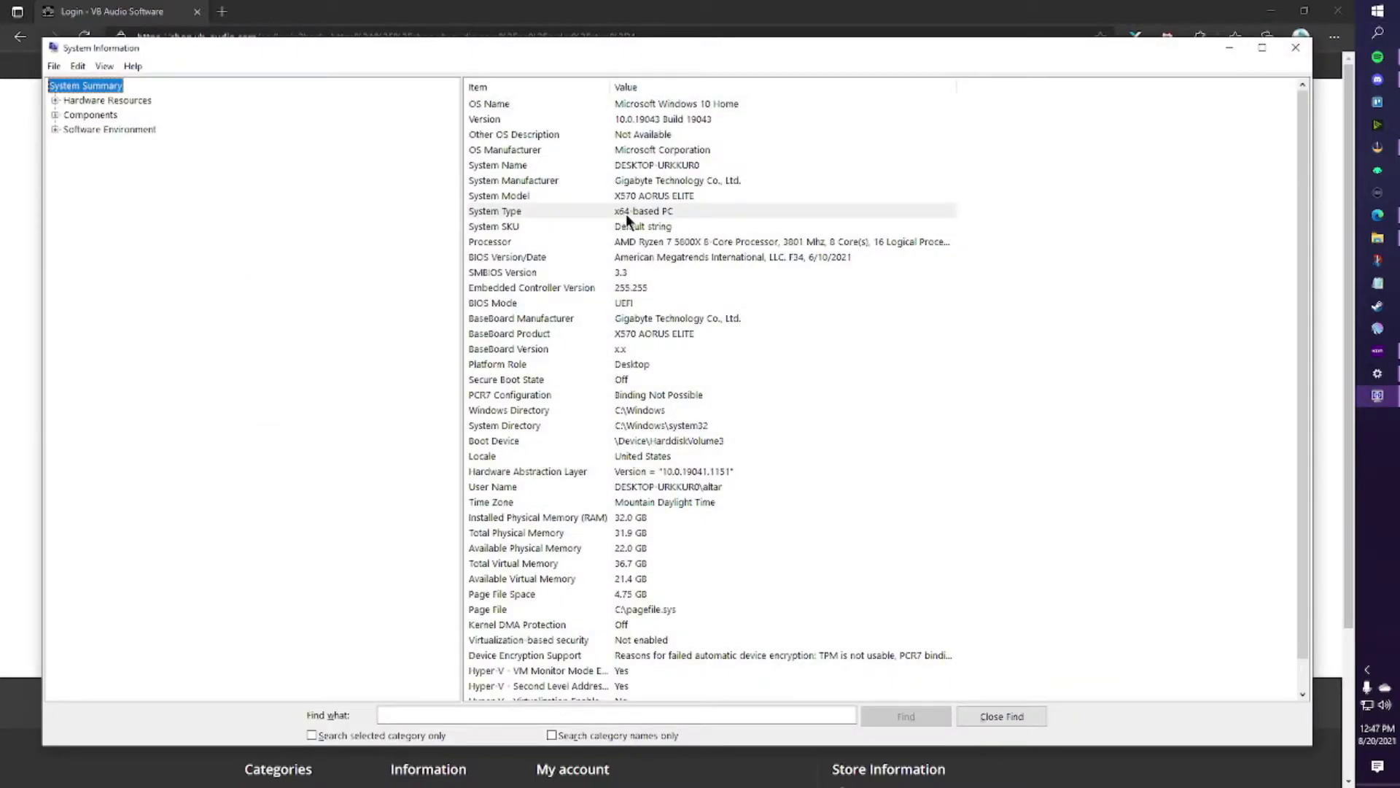
Step: Run VBCABLE_Setup_x64 as administrator, then close the installer after it reports an existing install
{"action": "left_click", "coordinate": [1296, 47]}
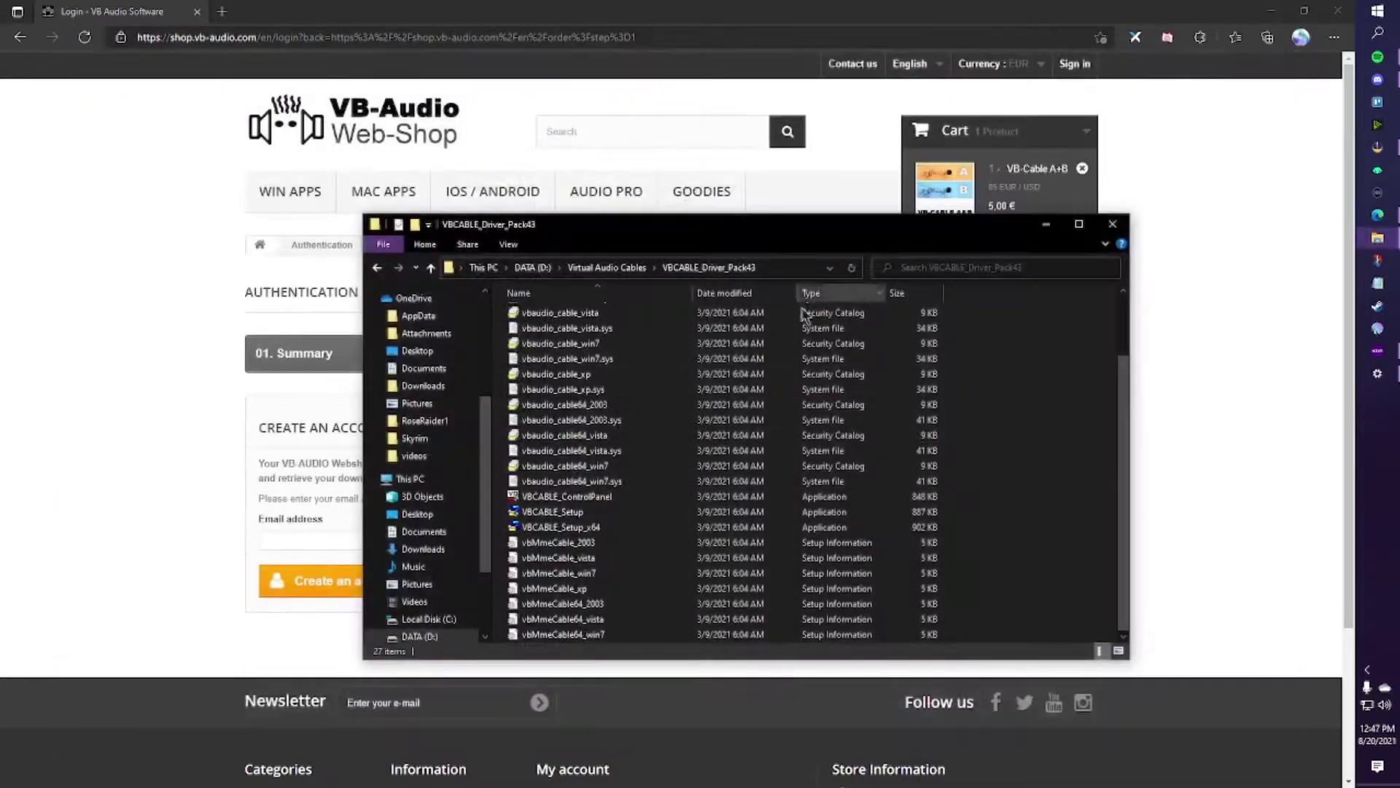
{"action": "left_click", "coordinate": [576, 528]}
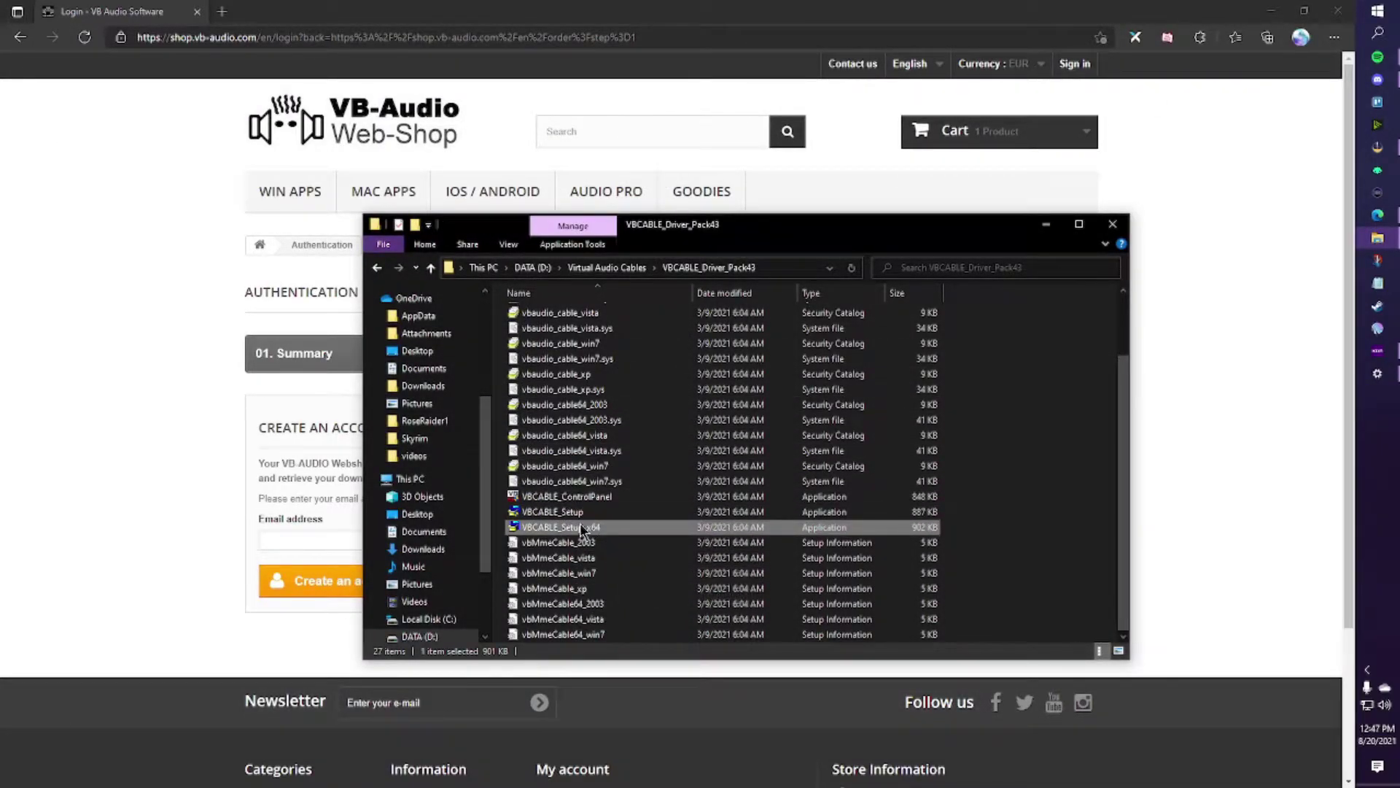
{"action": "right_click", "coordinate": [580, 525]}
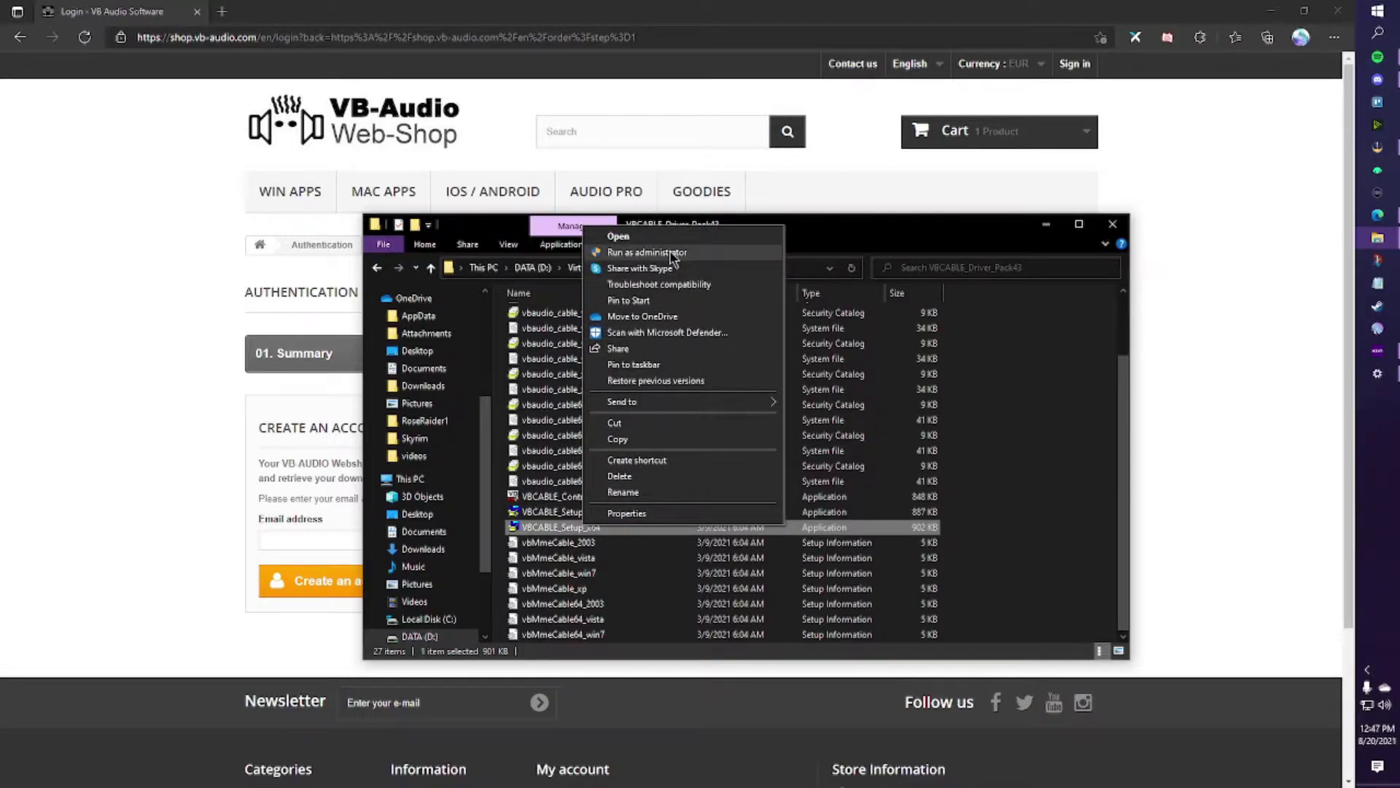
{"action": "left_click", "coordinate": [671, 253]}
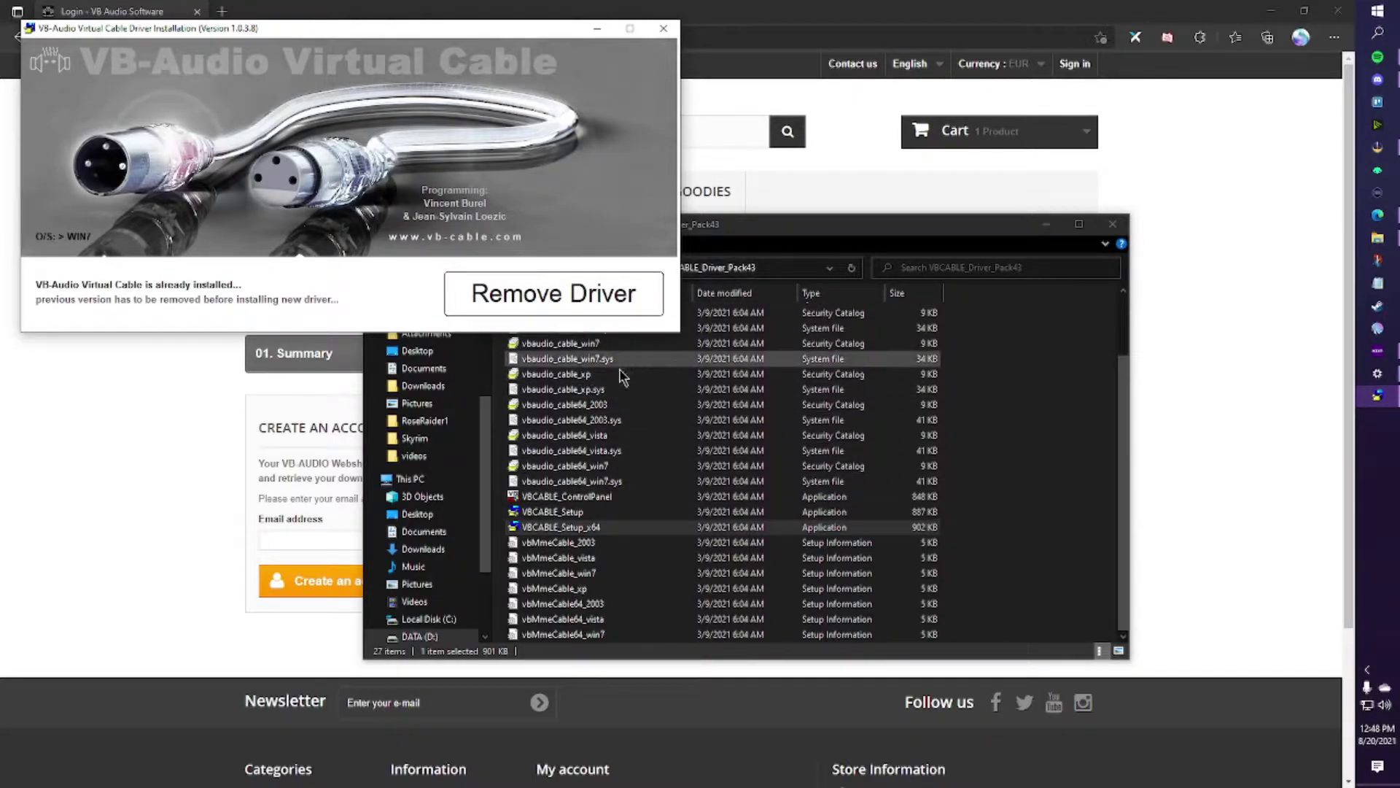
{"action": "left_click", "coordinate": [663, 27]}
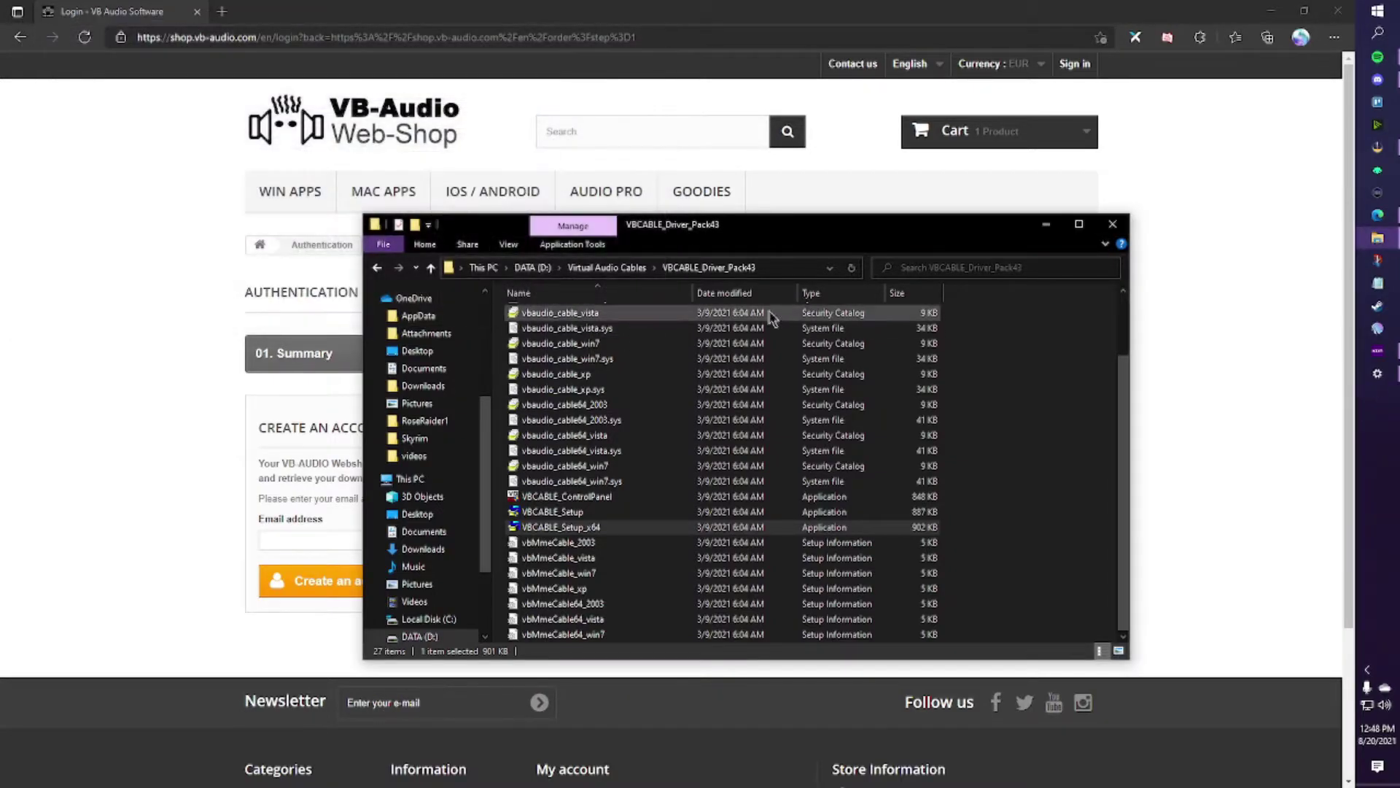
Step: Open VBCABLE_A_B_Driver_Pack43 > VBCABLE_A_Driver_Pack43 and inspect its VBCABLE_Setup_x64 actions
{"action": "left_click", "coordinate": [611, 267]}
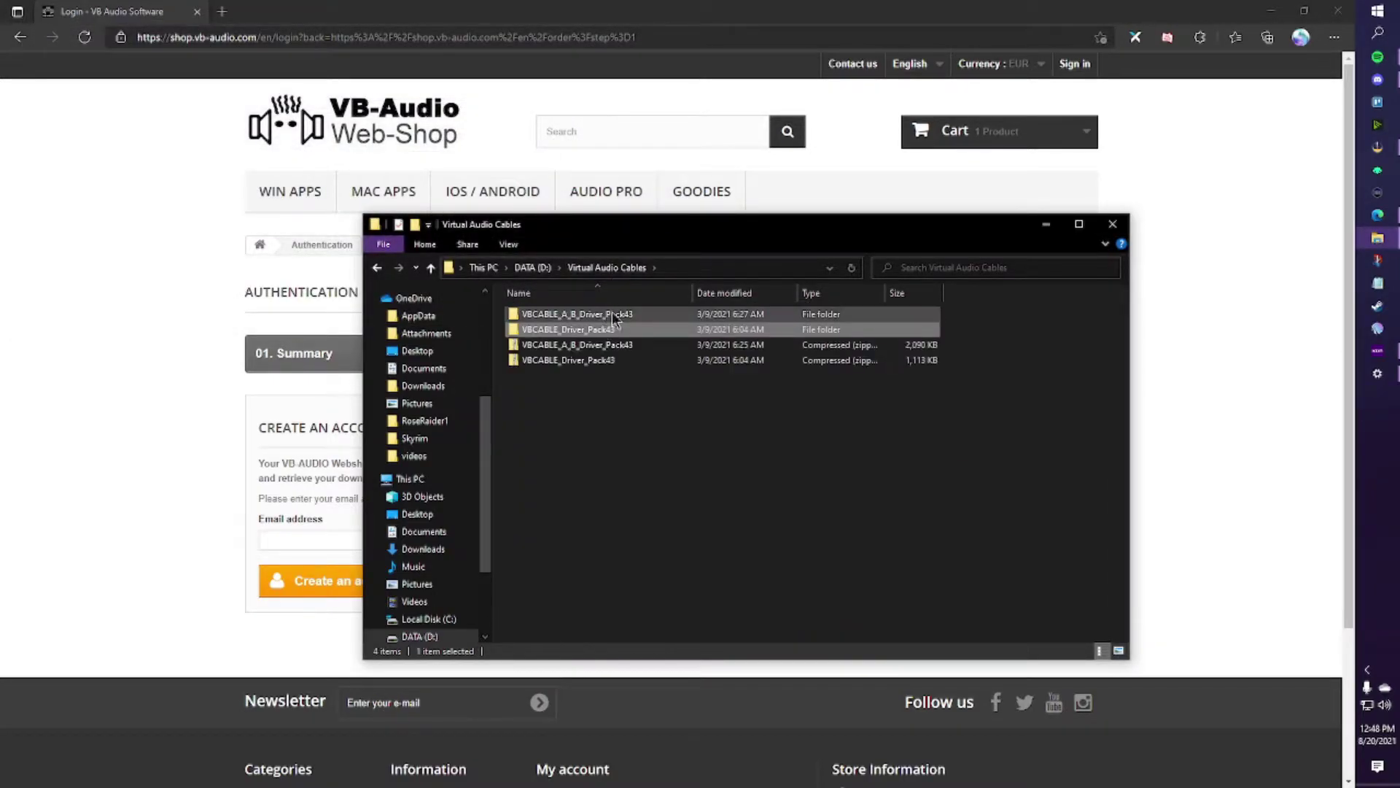
{"action": "double_click", "coordinate": [613, 319]}
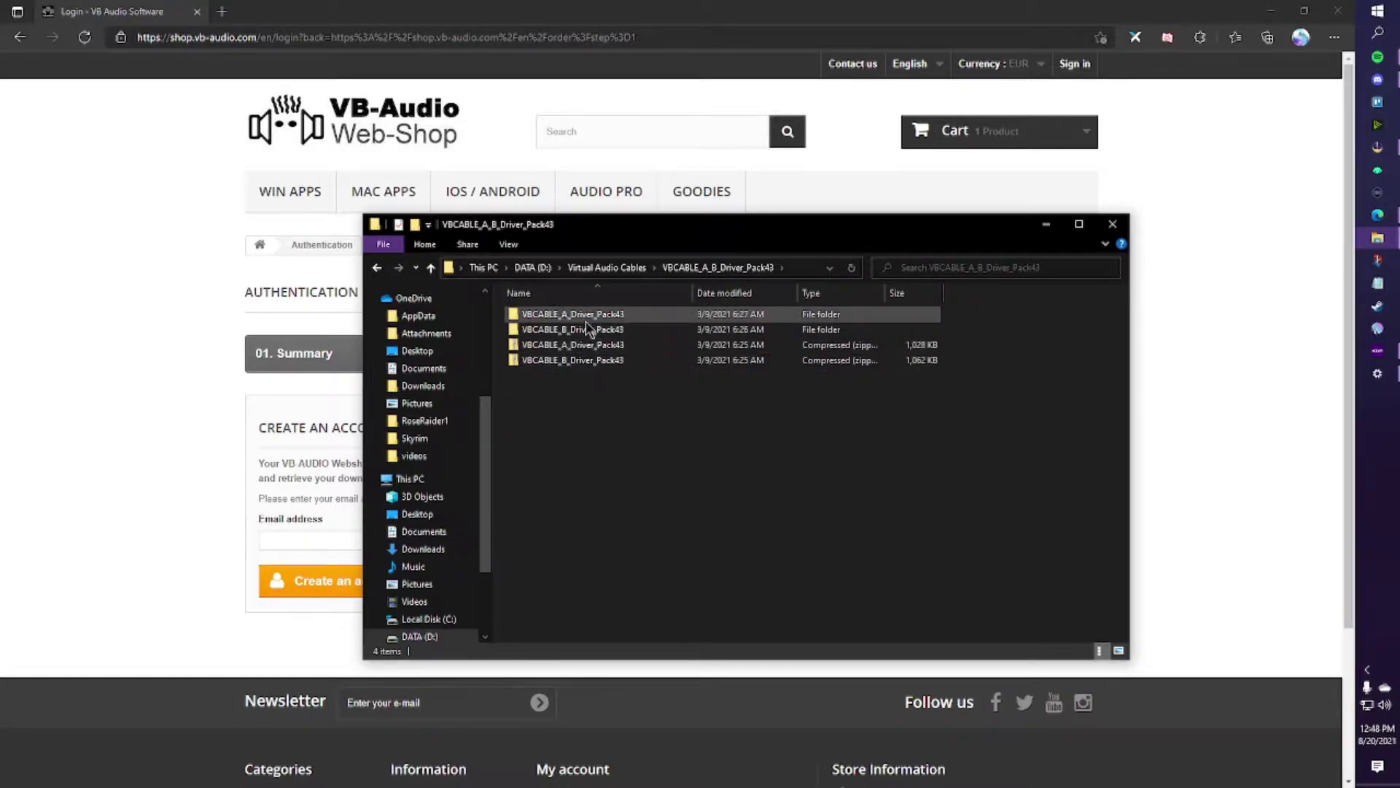
{"action": "double_click", "coordinate": [598, 315]}
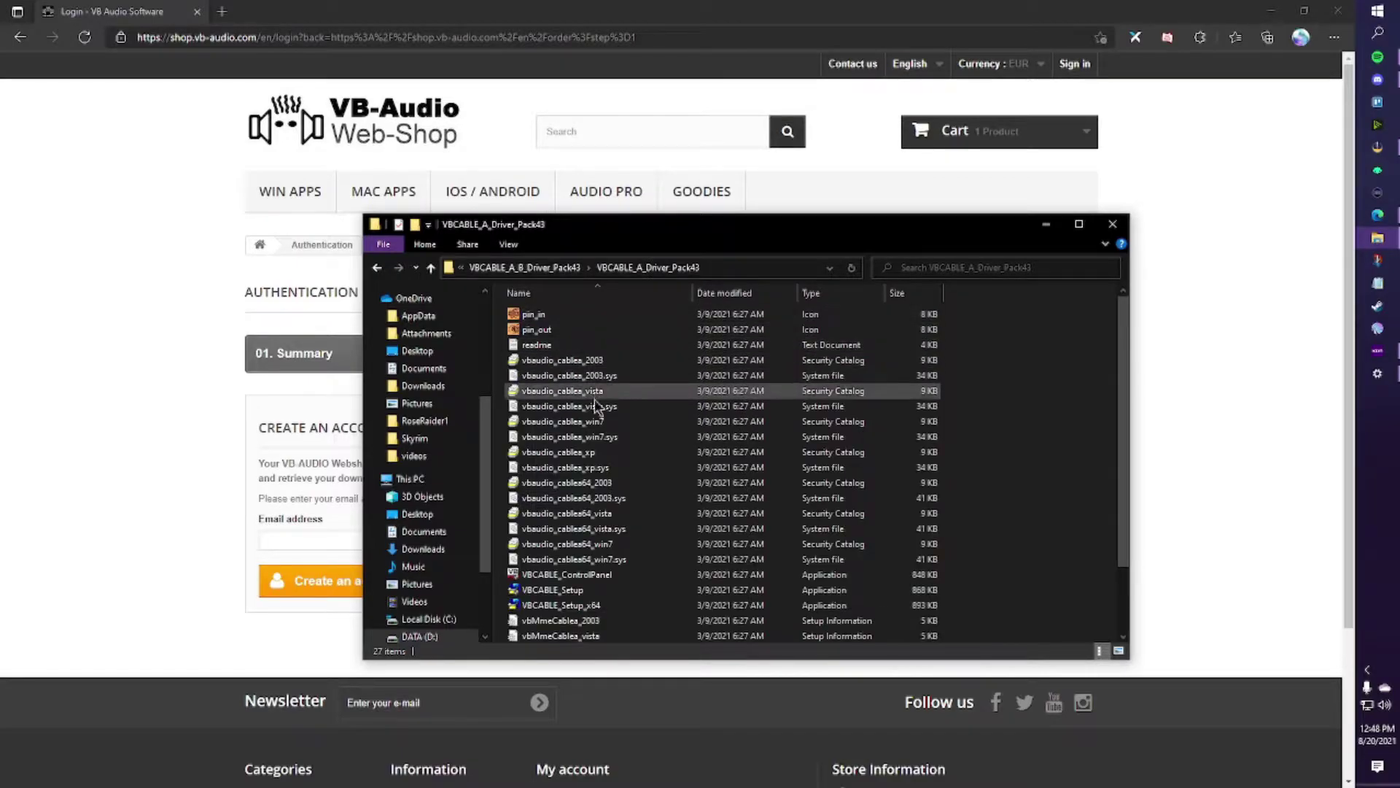
{"action": "right_click", "coordinate": [601, 576]}
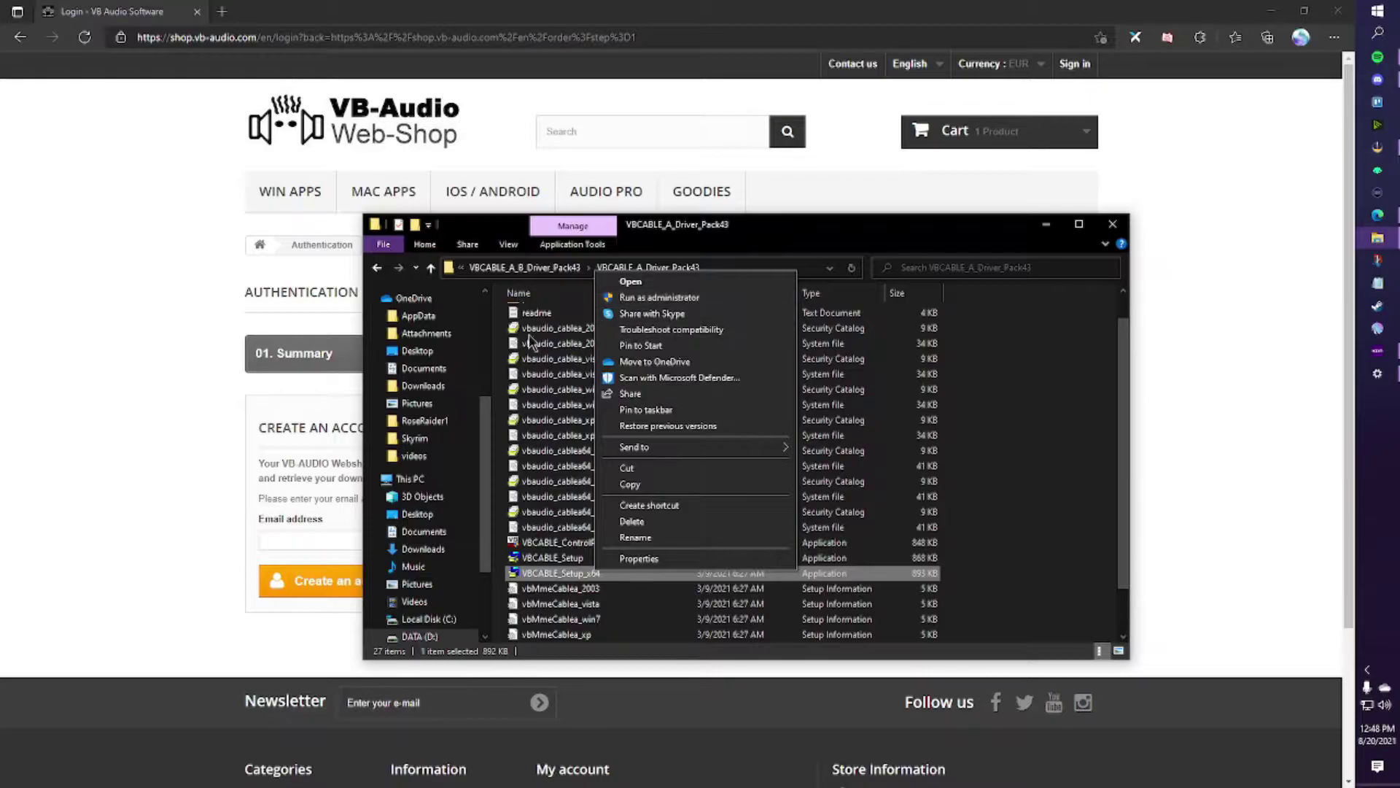
{"action": "left_click", "coordinate": [626, 268]}
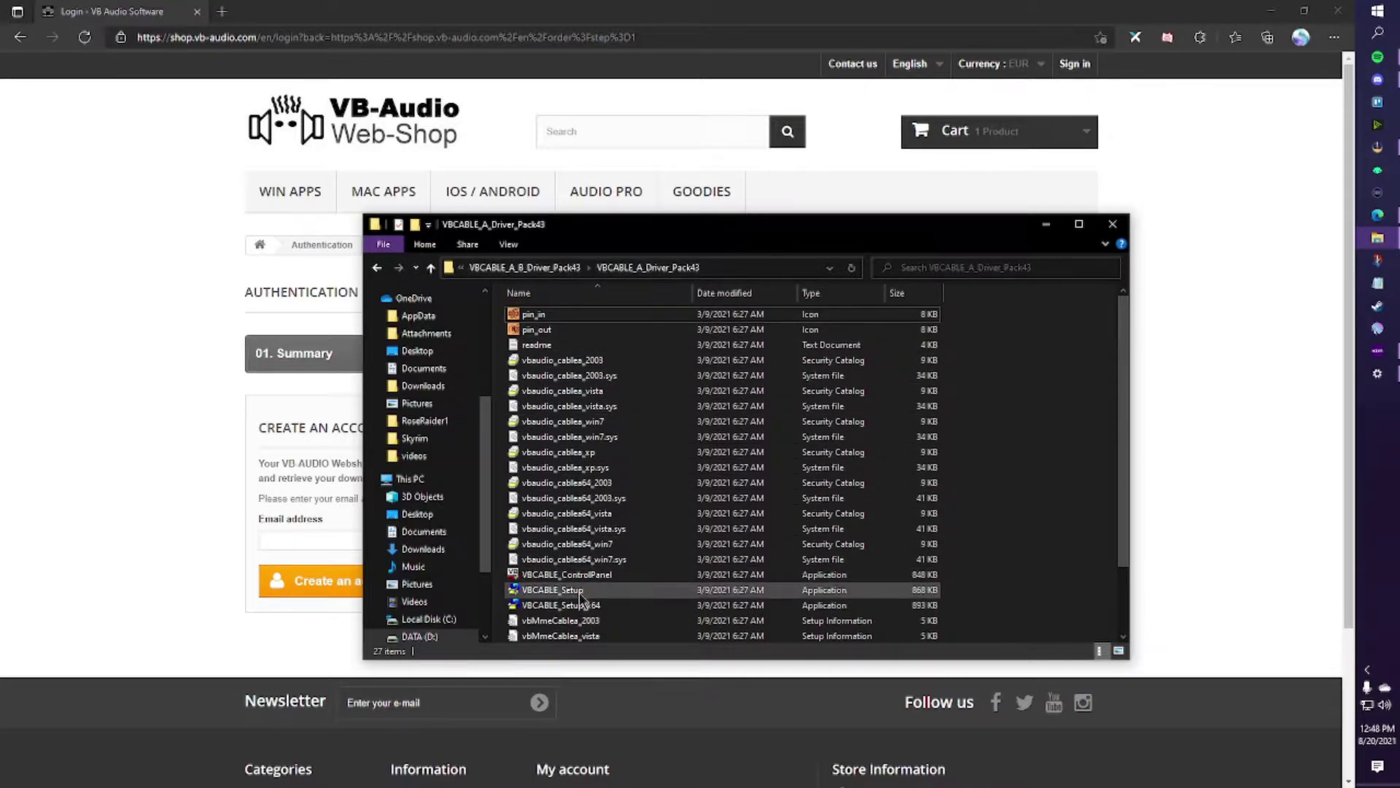
Step: Inspect VBCABLE_Setup_x64 in VBCABLE_B_Driver_Pack43, then close File Explorer
{"action": "left_click", "coordinate": [566, 271]}
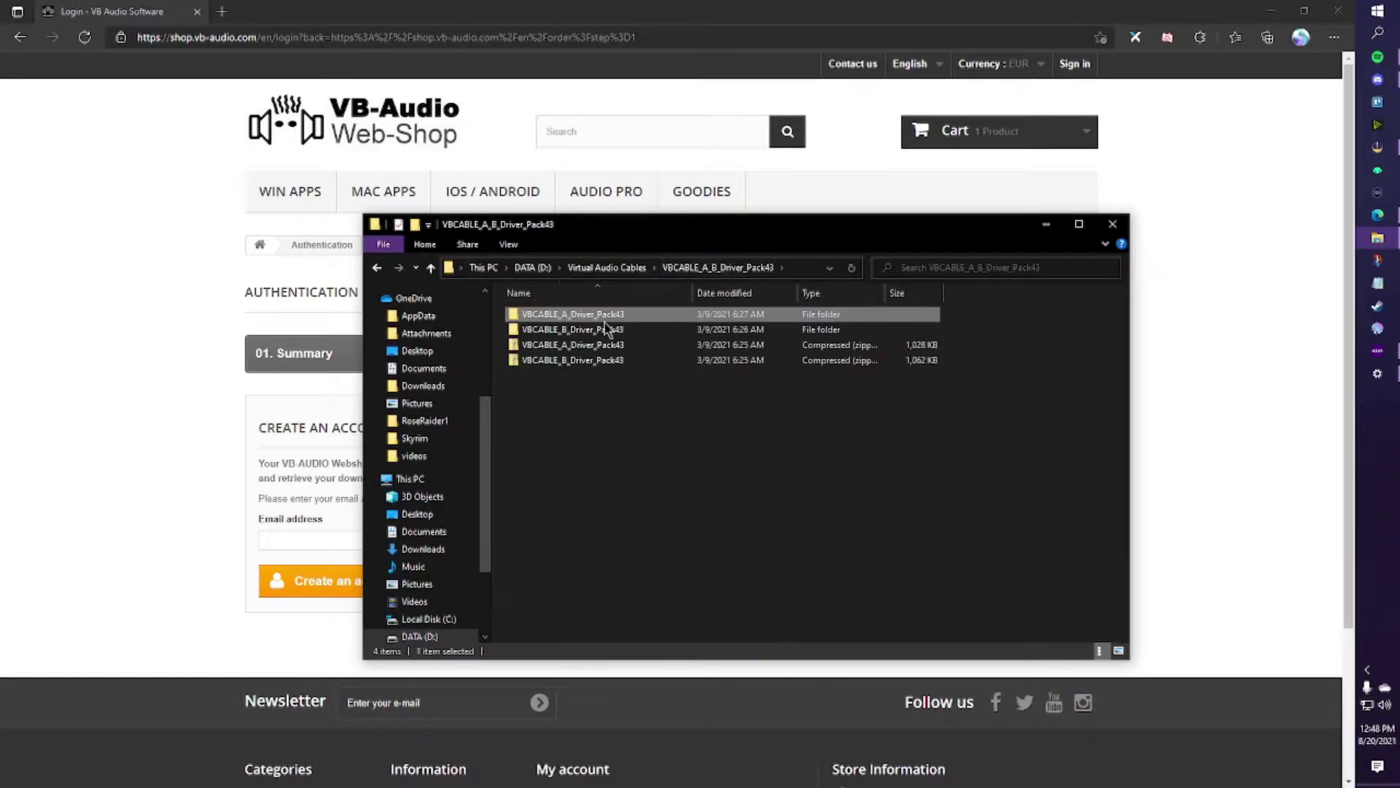
{"action": "double_click", "coordinate": [573, 329]}
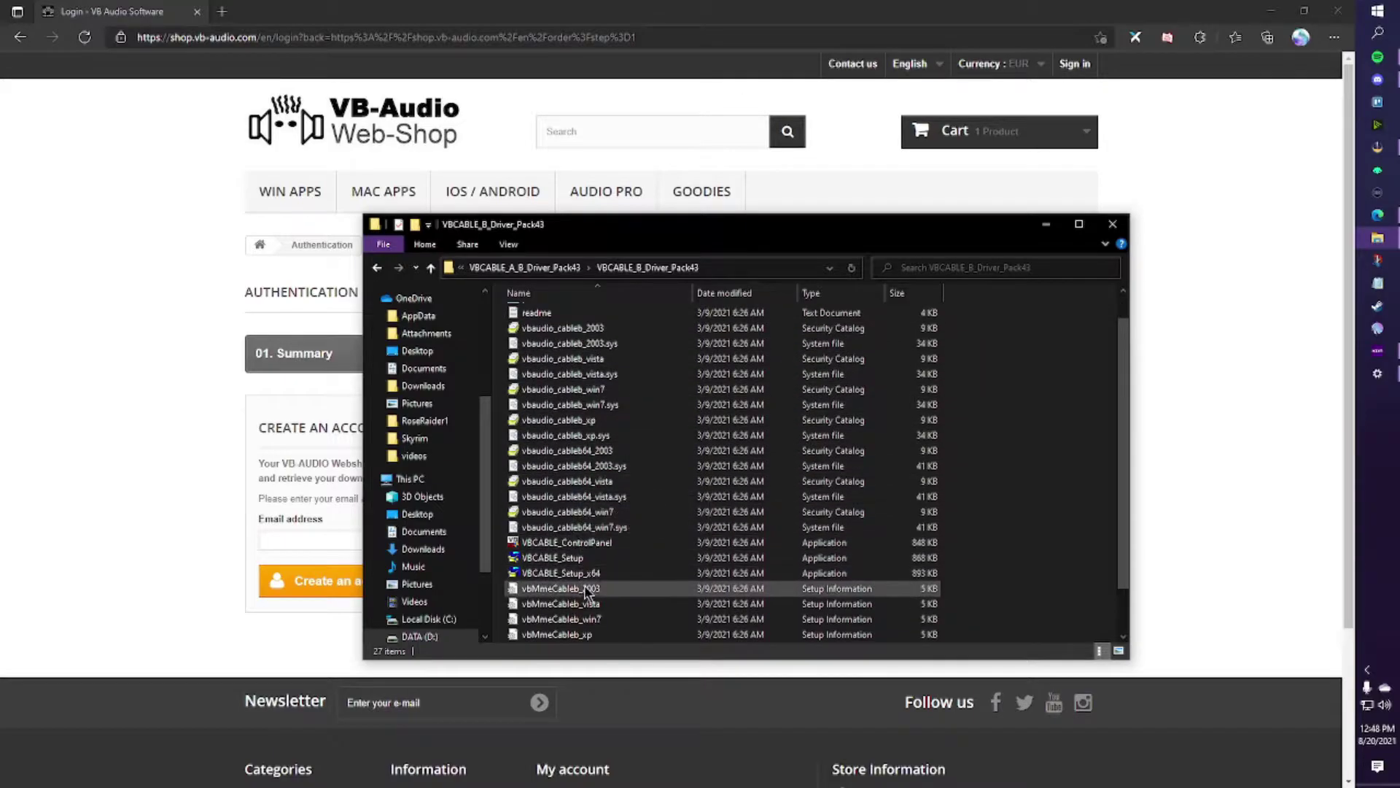
{"action": "right_click", "coordinate": [588, 570]}
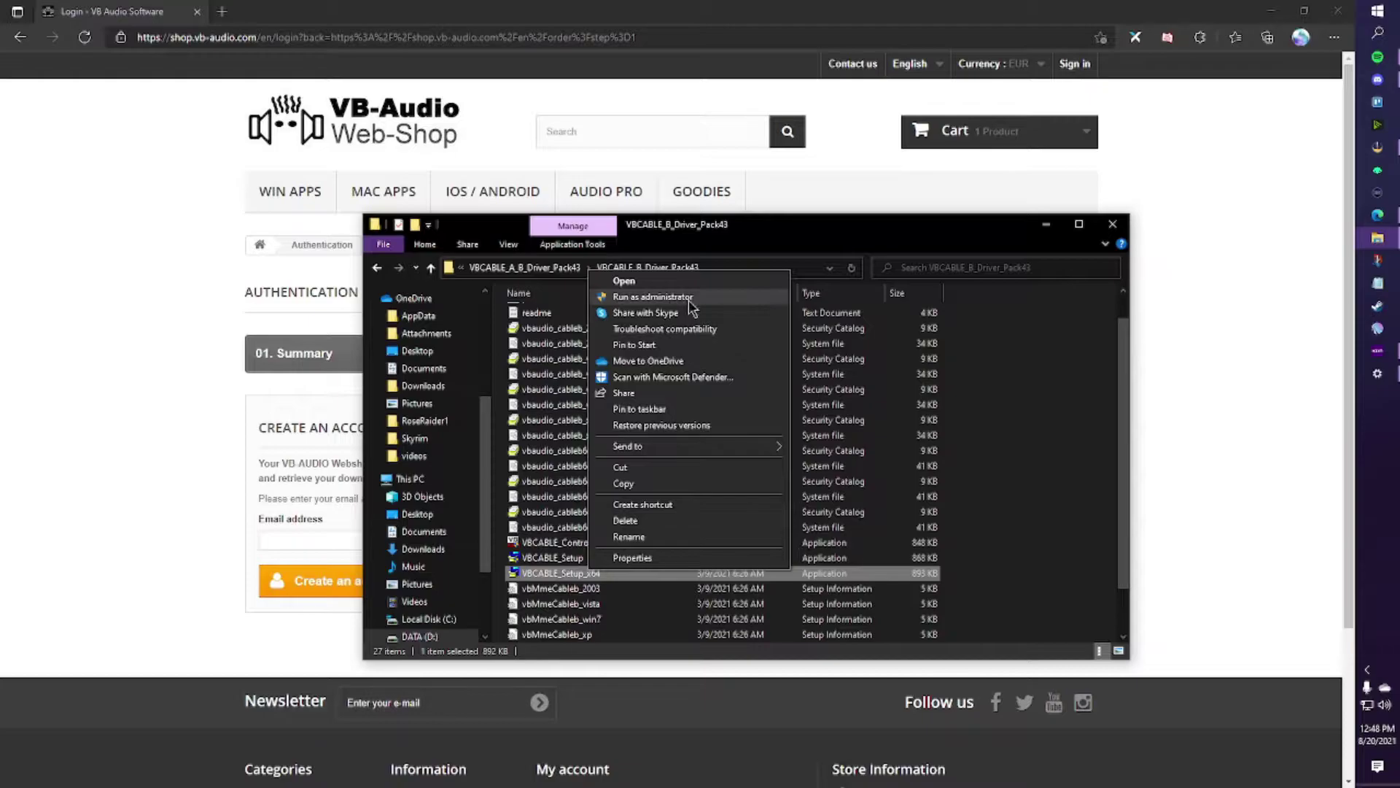
{"action": "left_click", "coordinate": [762, 240]}
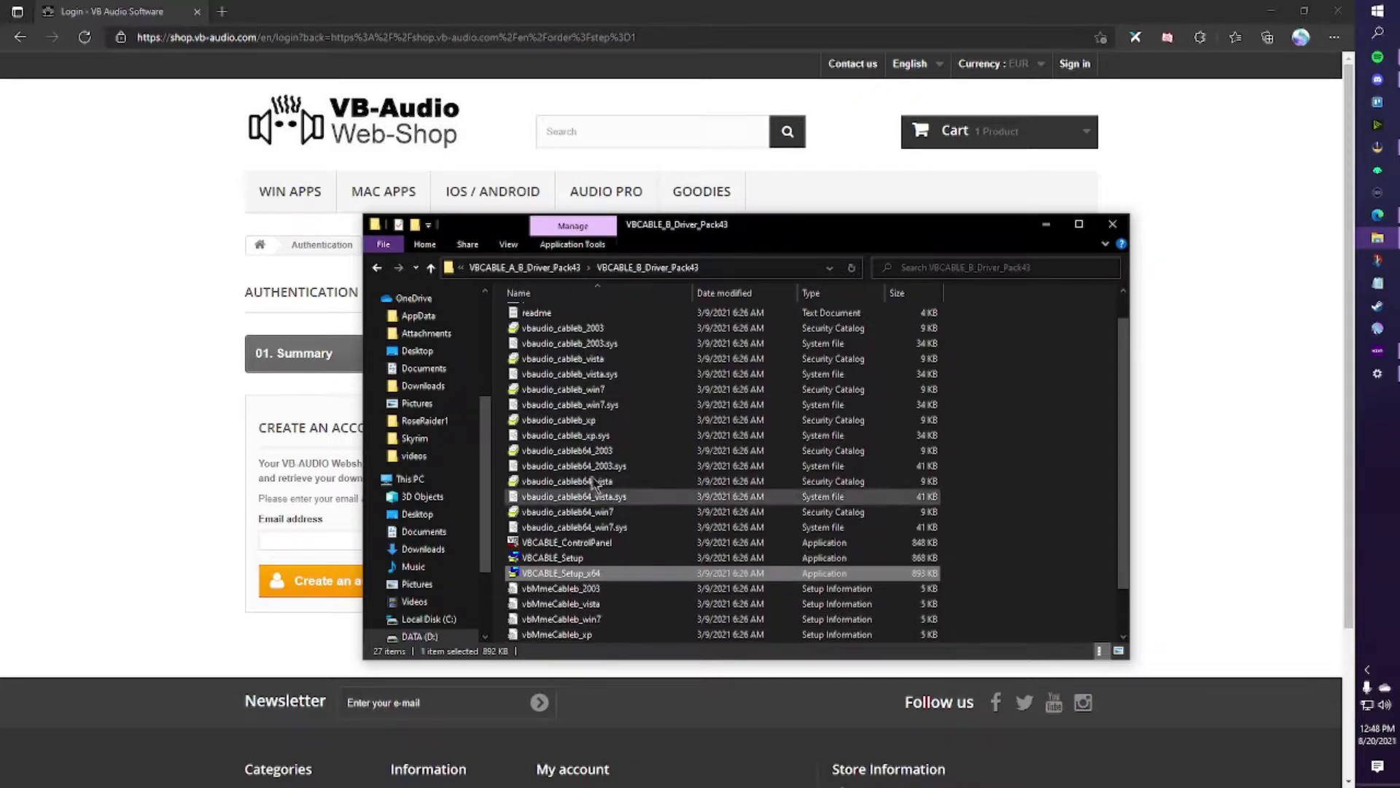
{"action": "left_click", "coordinate": [1112, 224]}
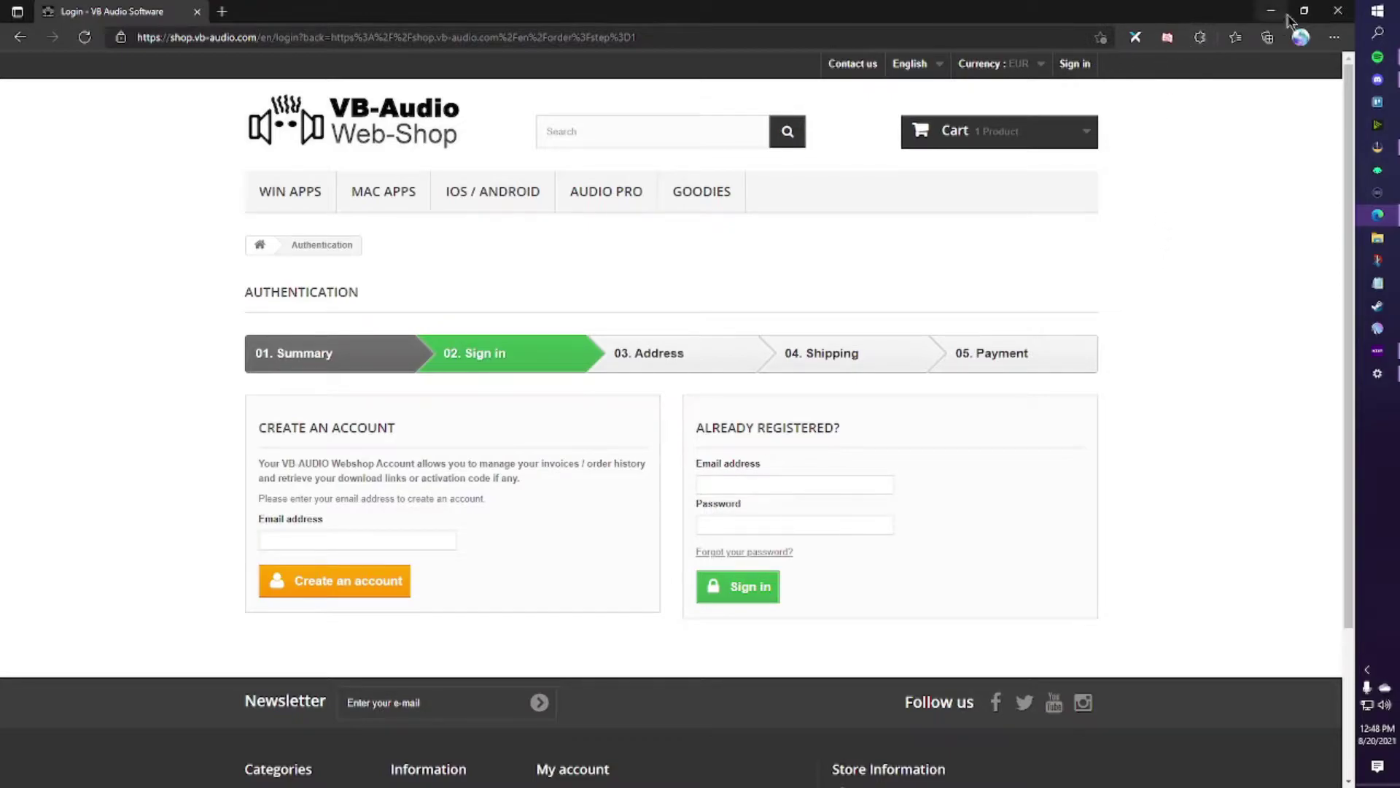
Step: Close the Edge browser and the open Settings window
{"action": "left_click", "coordinate": [1340, 11]}
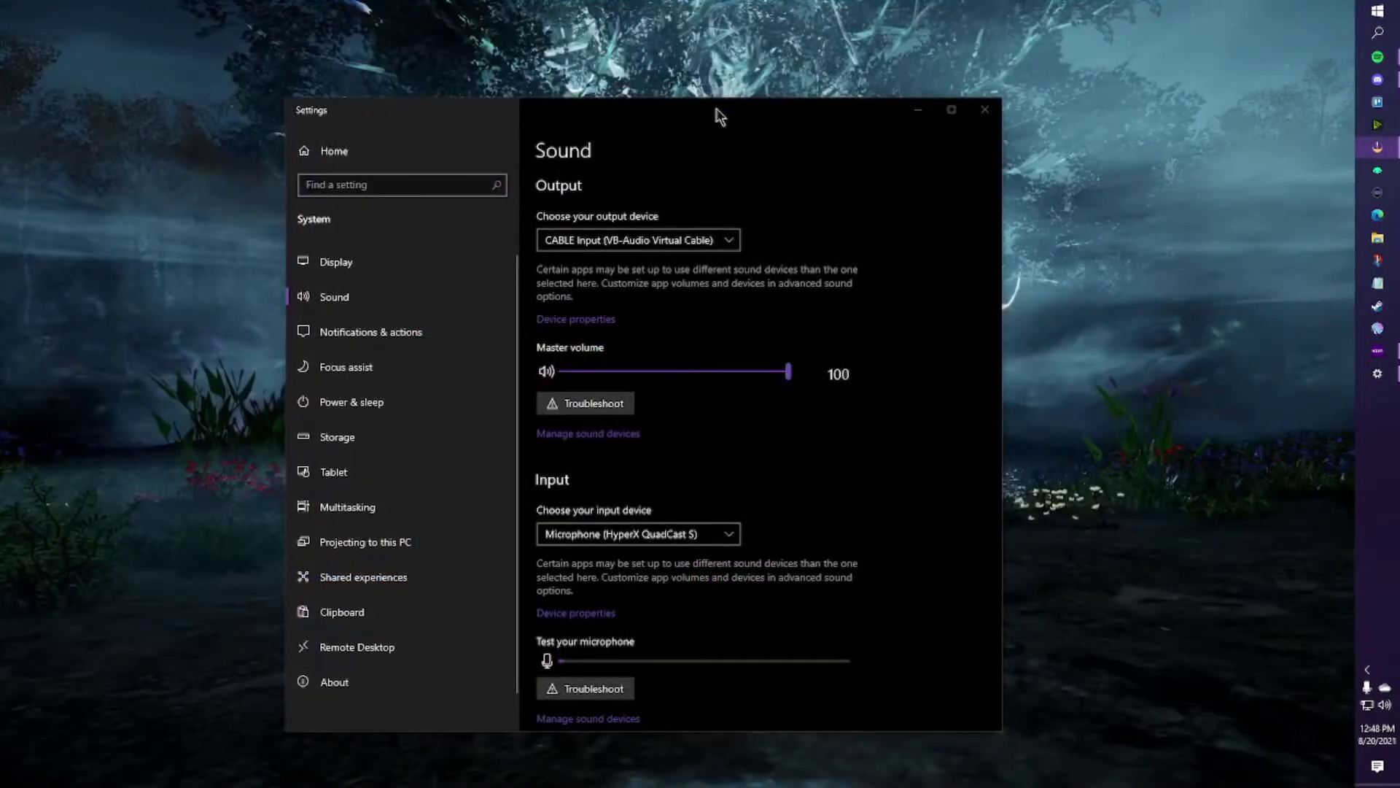
{"action": "left_click_drag", "start_coordinate": [714, 117], "coordinate": [746, 133]}
{"action": "key", "text": "super+s"}
{"action": "left_click", "coordinate": [633, 138]}
{"action": "left_click", "coordinate": [1015, 124]}
Step: Open Sound settings and set the output device to CABLE Input (VB-Audio Virtual Cable)
{"action": "left_click", "coordinate": [1388, 37]}
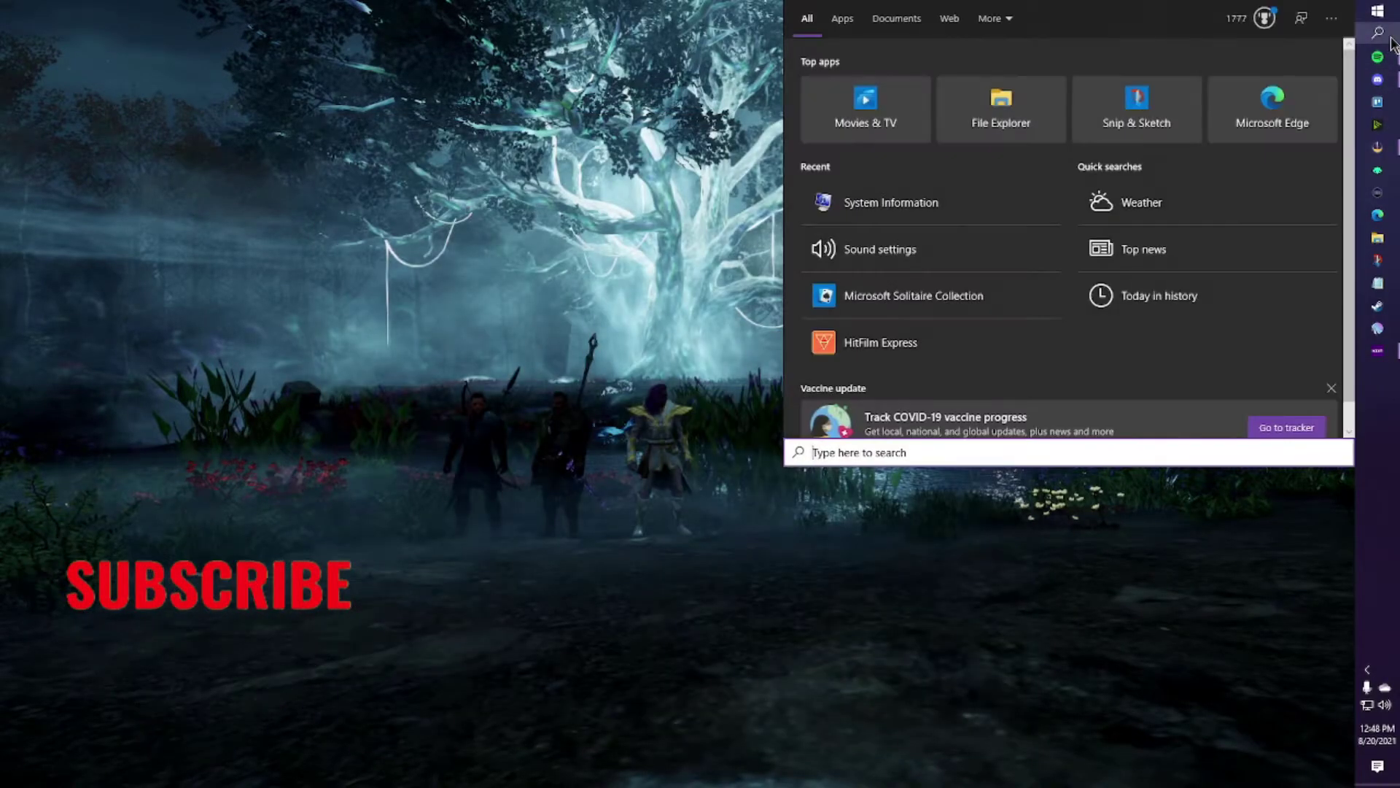
{"action": "type", "text": "sound settings"}
{"action": "key", "text": "Return"}
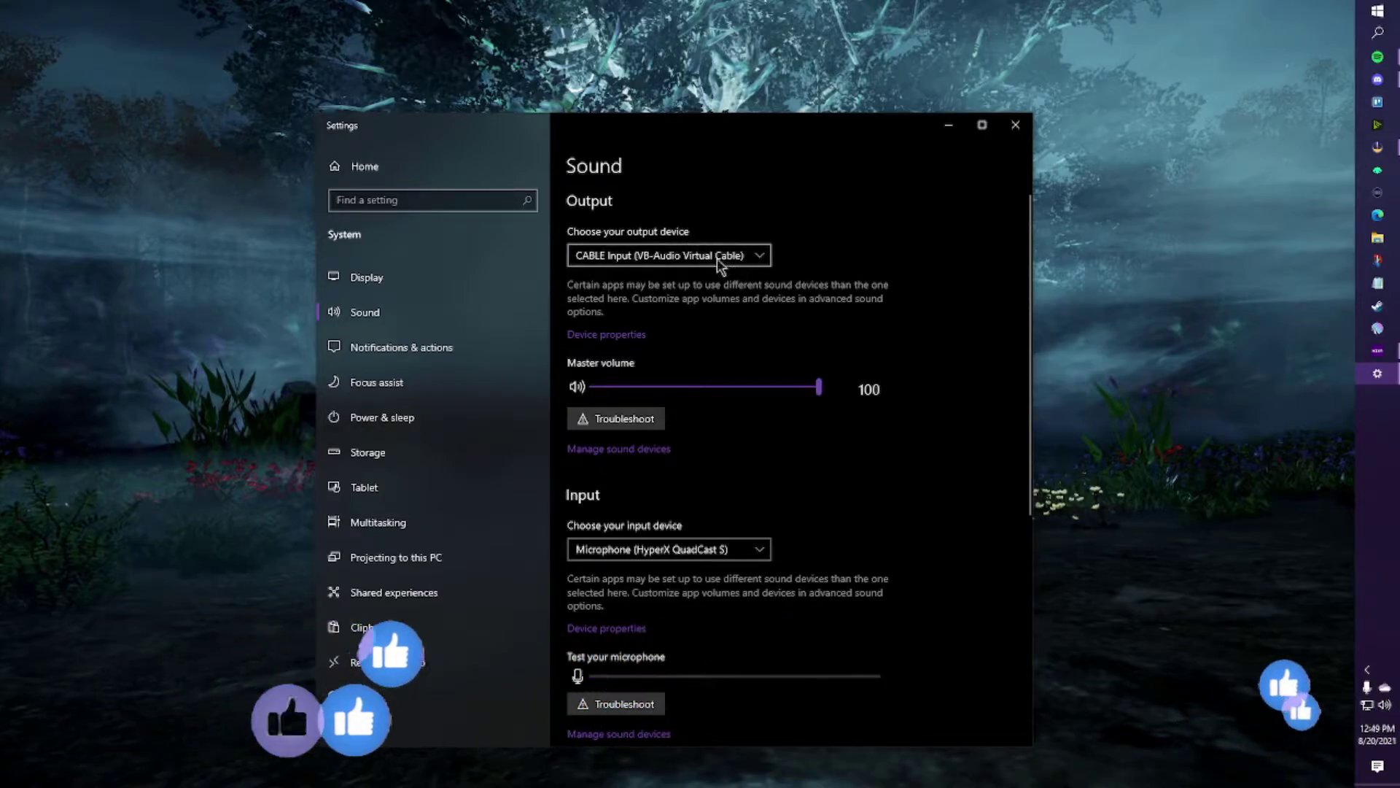
{"action": "left_click", "coordinate": [689, 258]}
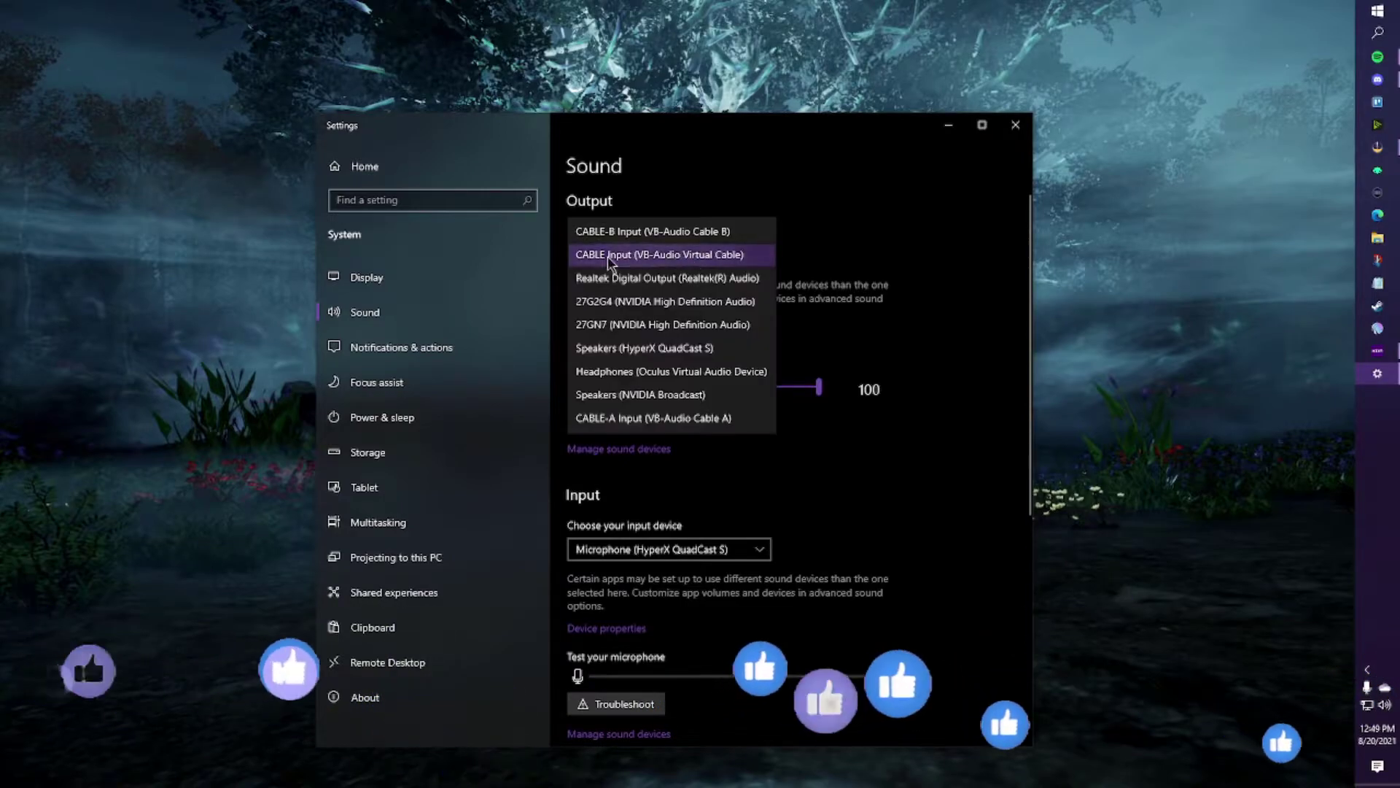
{"action": "left_click", "coordinate": [671, 256]}
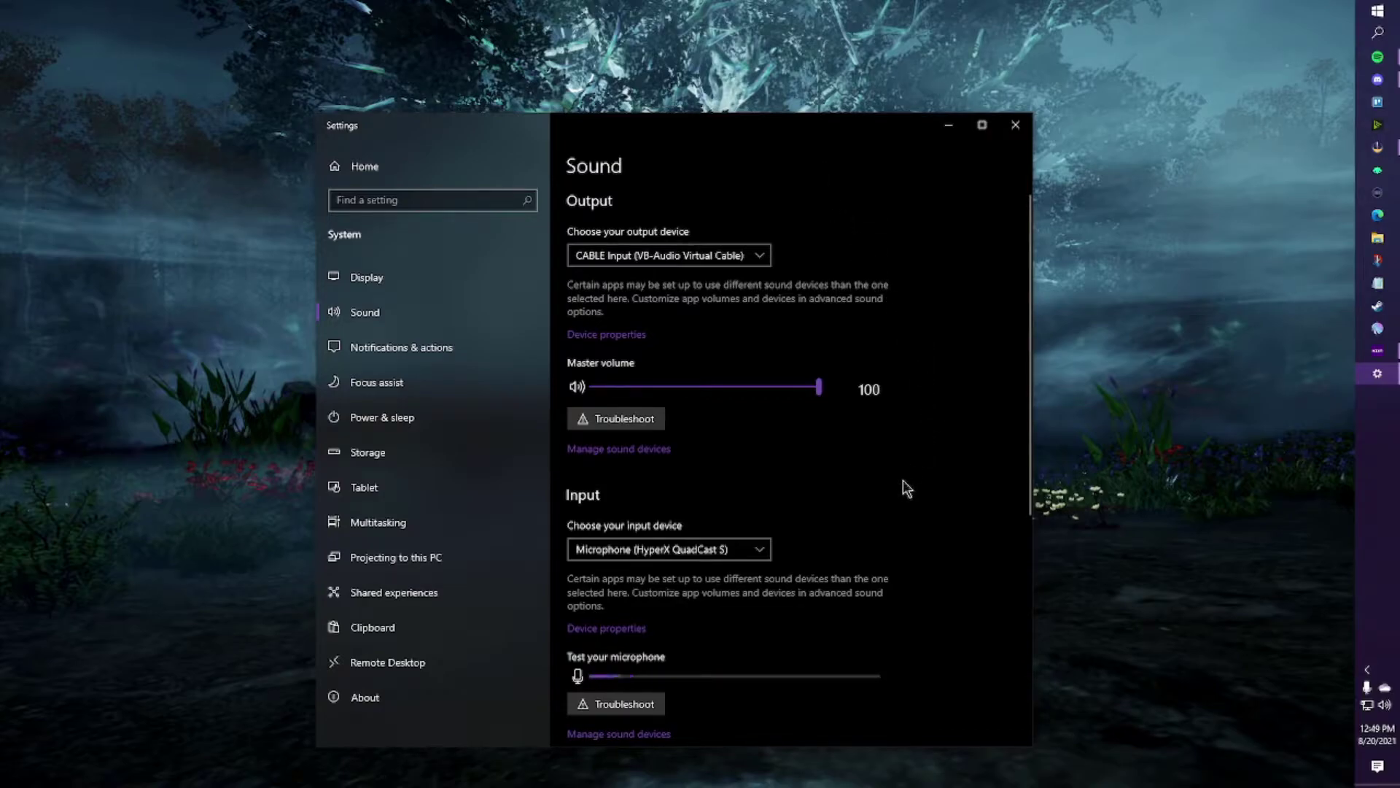
{"action": "scroll", "coordinate": [903, 479], "scroll_direction": "down", "scroll_amount": 3}
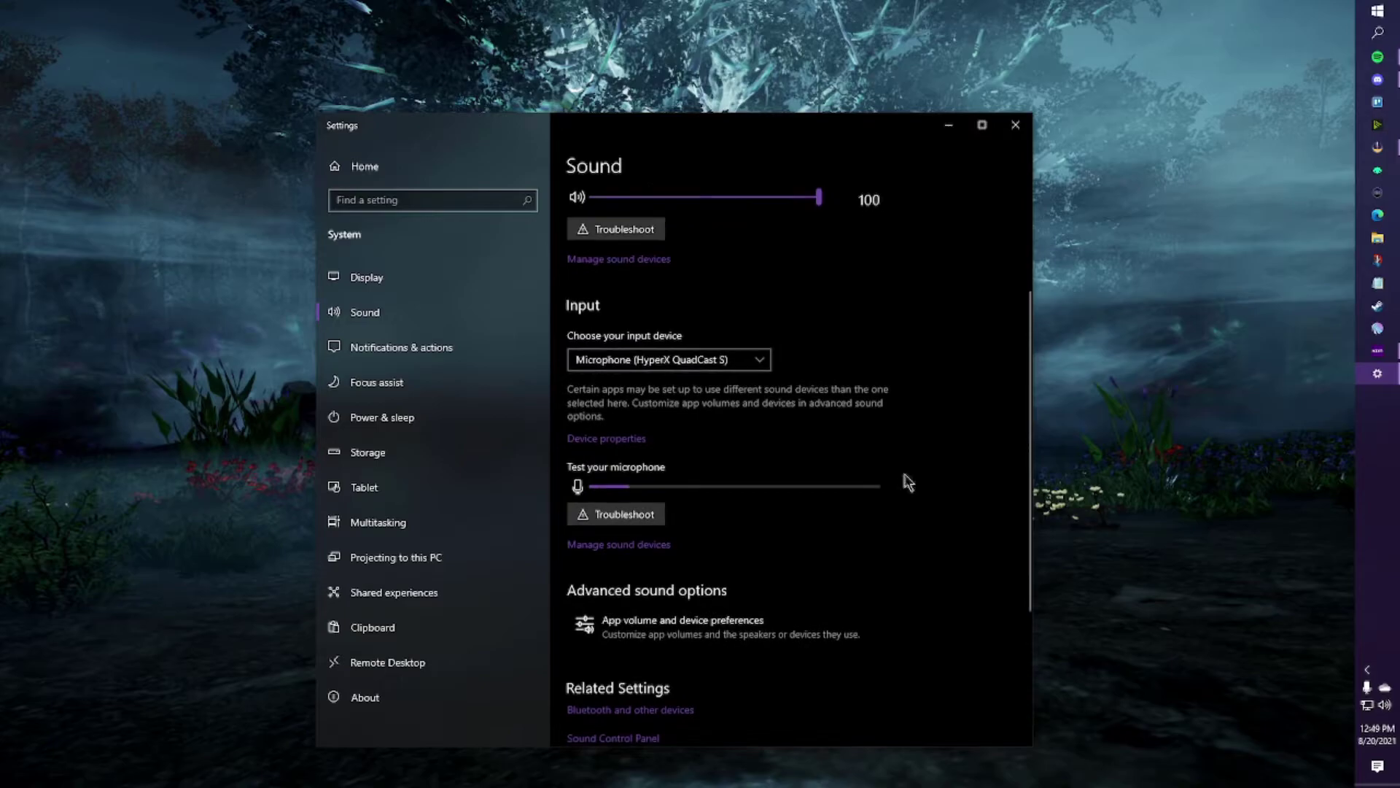
Step: Open App volume and device preferences from the Sound page
{"action": "scroll", "coordinate": [902, 480], "scroll_direction": "down", "scroll_amount": 2}
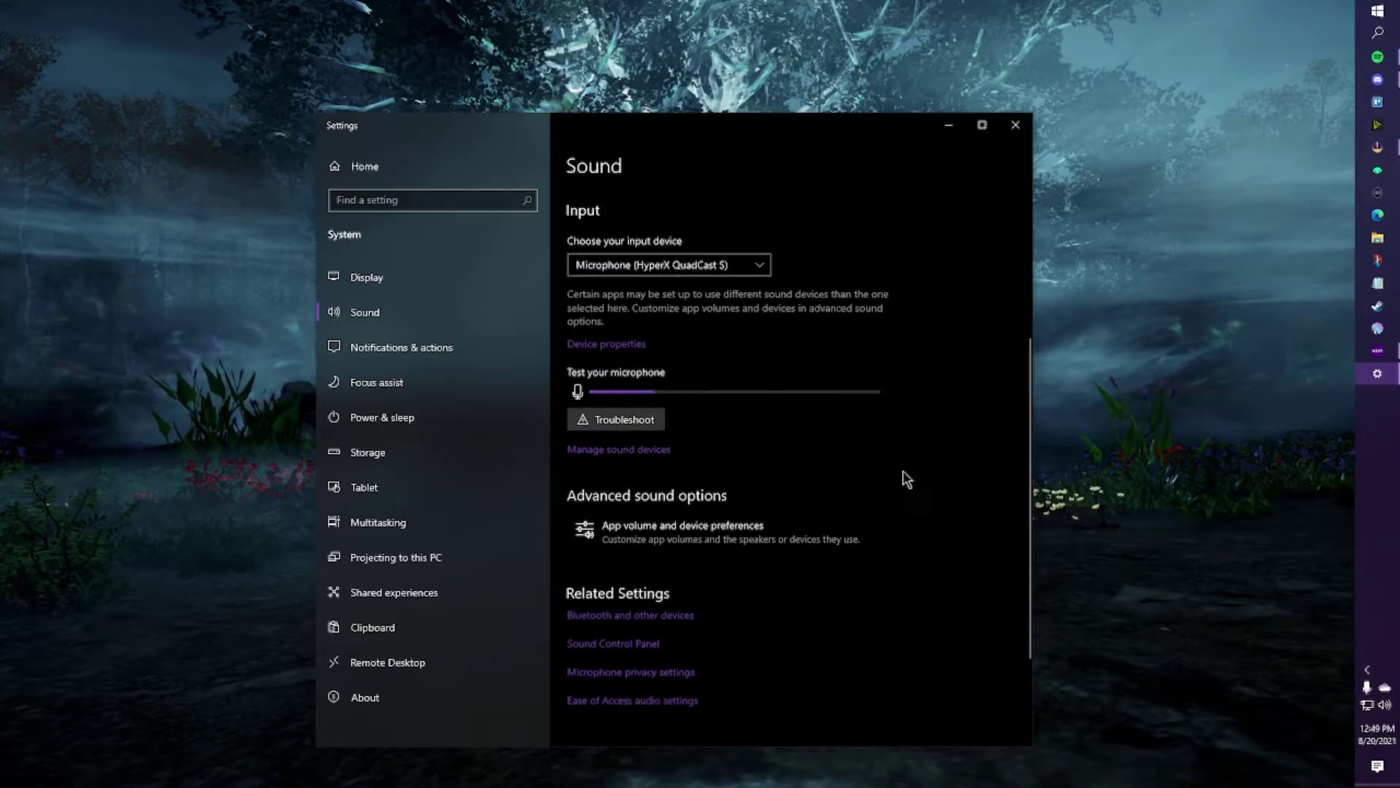
{"action": "left_click", "coordinate": [737, 540]}
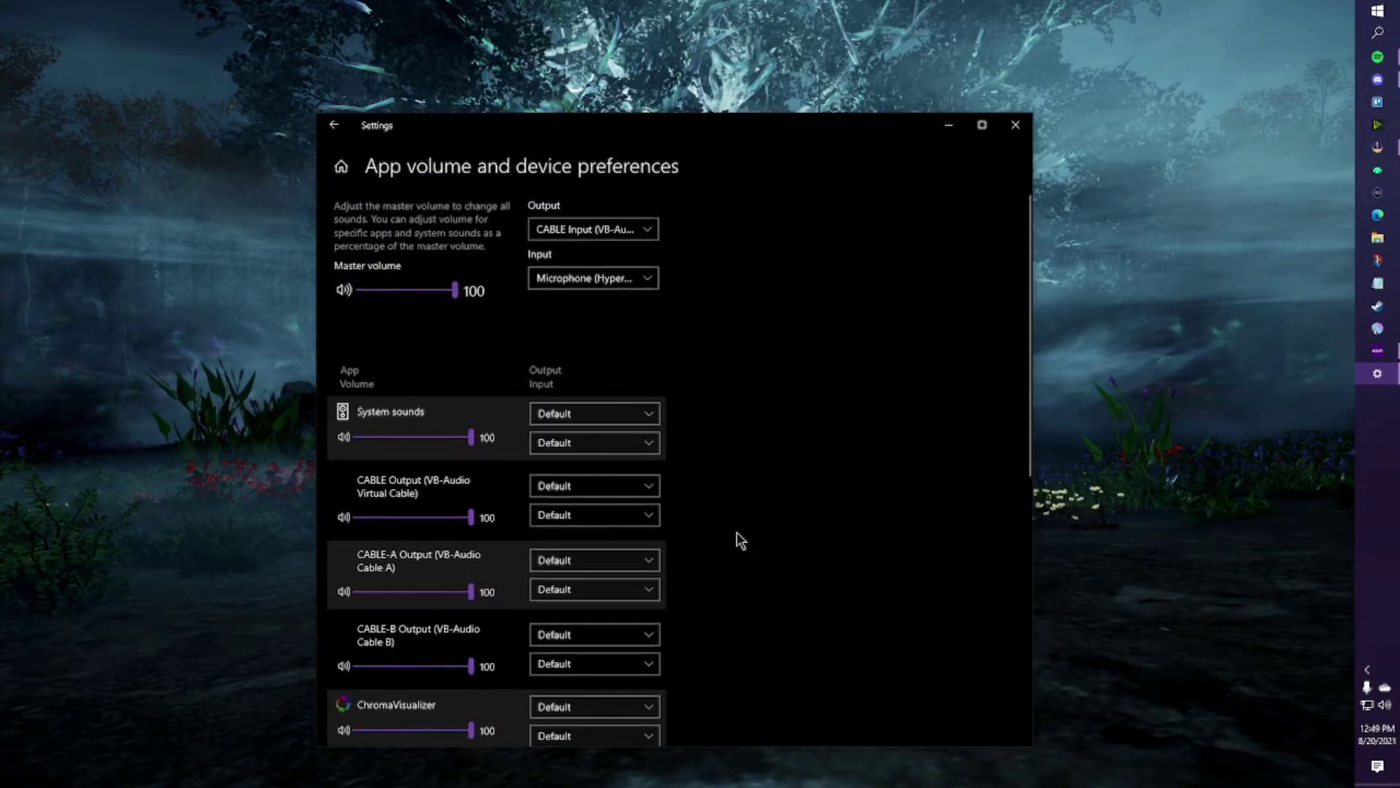
{"action": "scroll", "coordinate": [718, 534], "scroll_direction": "down", "scroll_amount": 5}
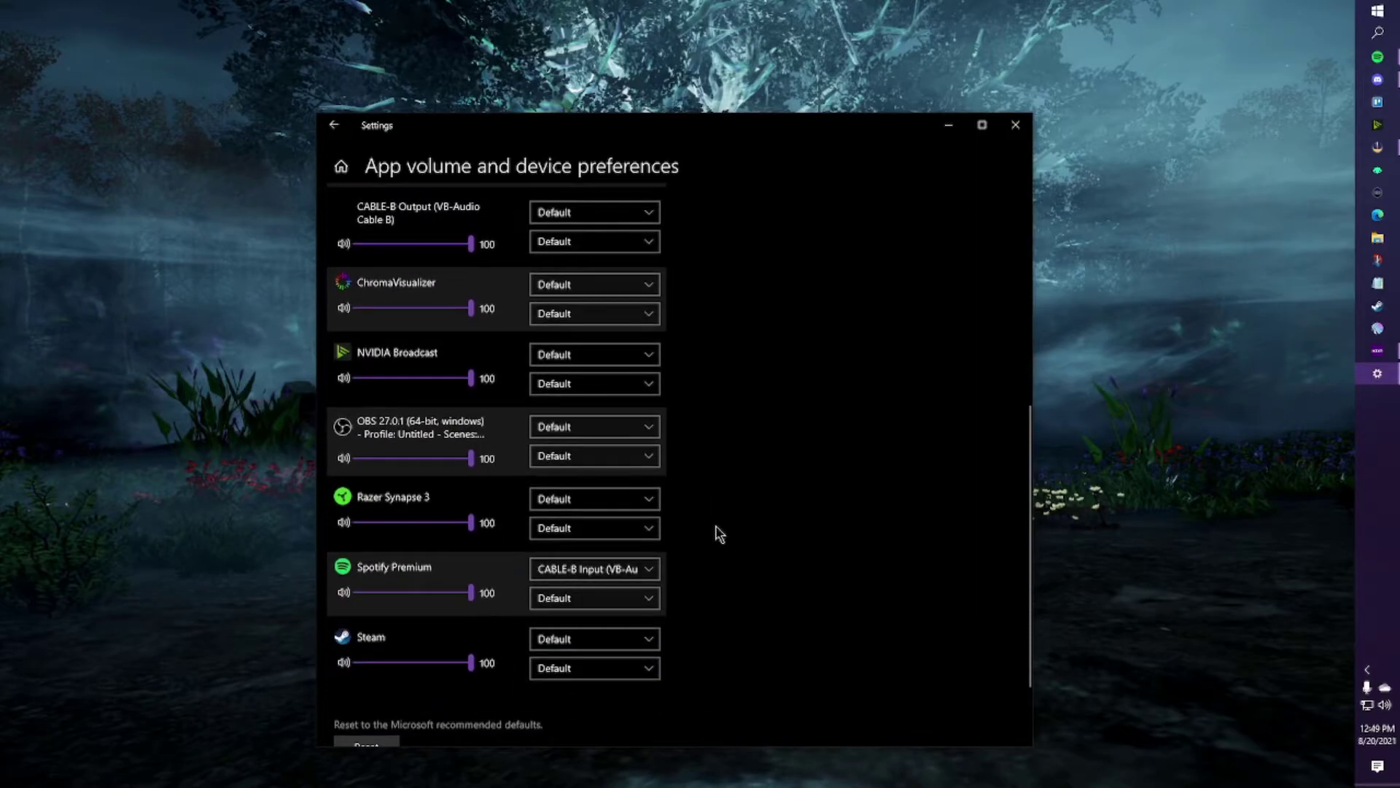
{"action": "scroll", "coordinate": [719, 533], "scroll_direction": "up", "scroll_amount": 1}
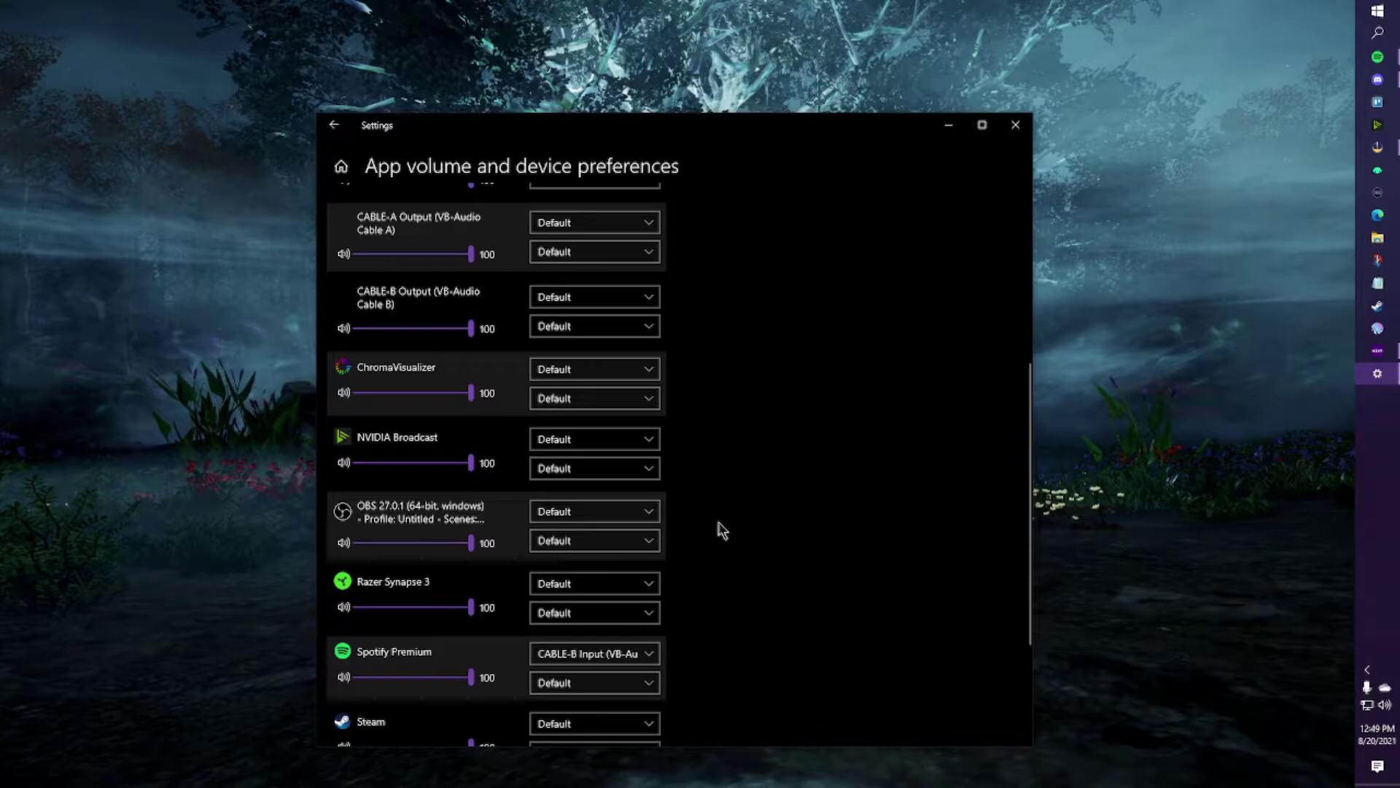
{"action": "scroll", "coordinate": [720, 530], "scroll_direction": "up", "scroll_amount": 3}
{"action": "scroll", "coordinate": [733, 358], "scroll_direction": "up", "scroll_amount": 1}
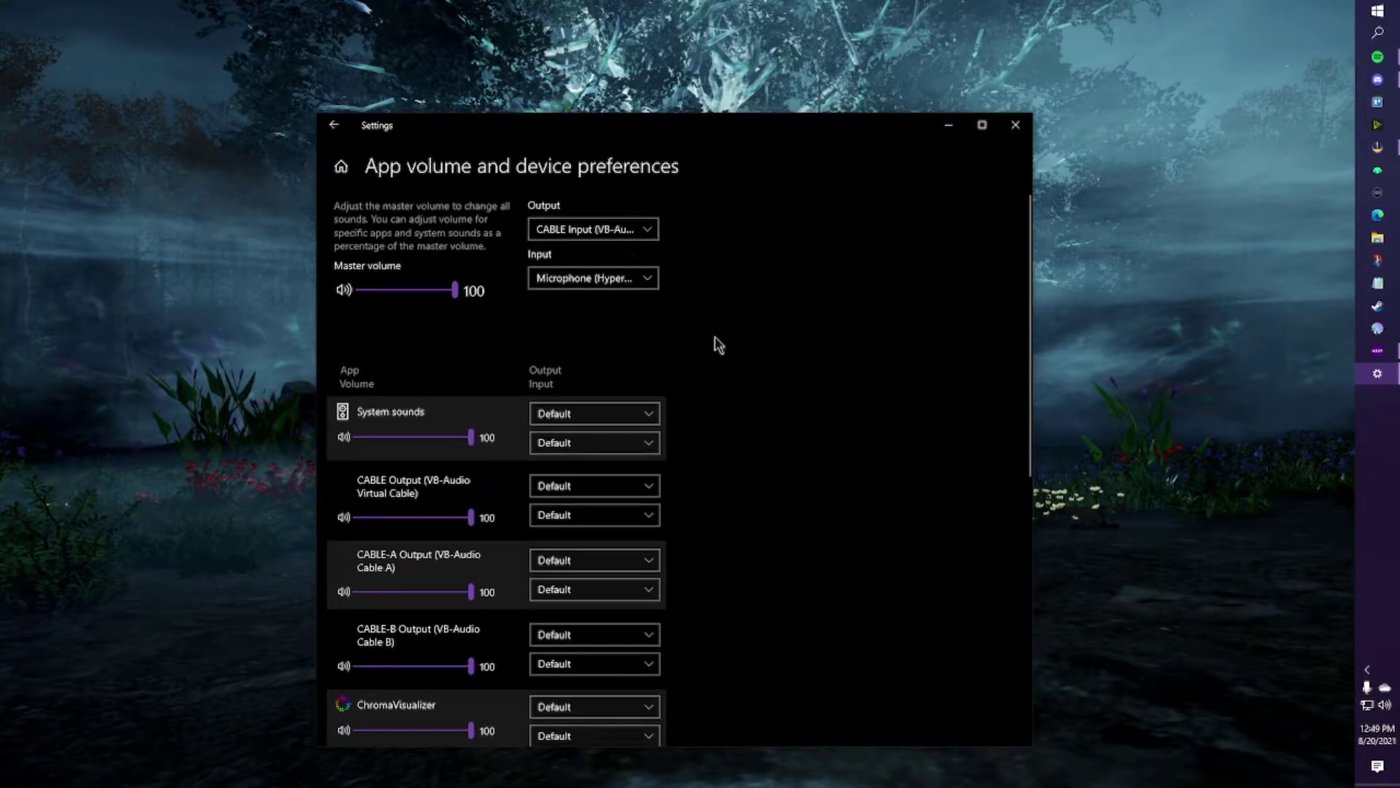
{"action": "scroll", "coordinate": [735, 361], "scroll_direction": "down", "scroll_amount": 2}
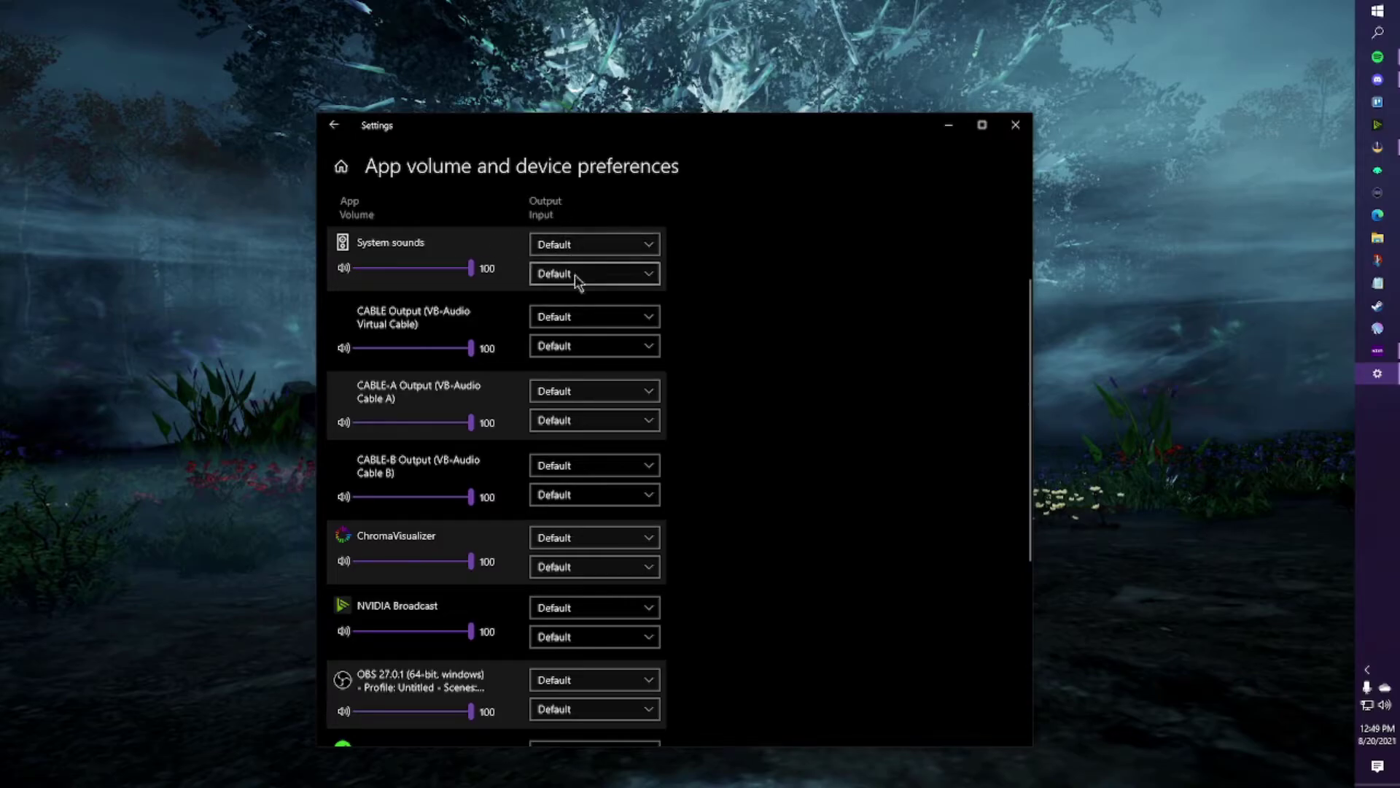
{"action": "scroll", "coordinate": [649, 625], "scroll_direction": "up", "scroll_amount": 2}
{"action": "scroll", "coordinate": [649, 625], "scroll_direction": "up", "scroll_amount": 1}
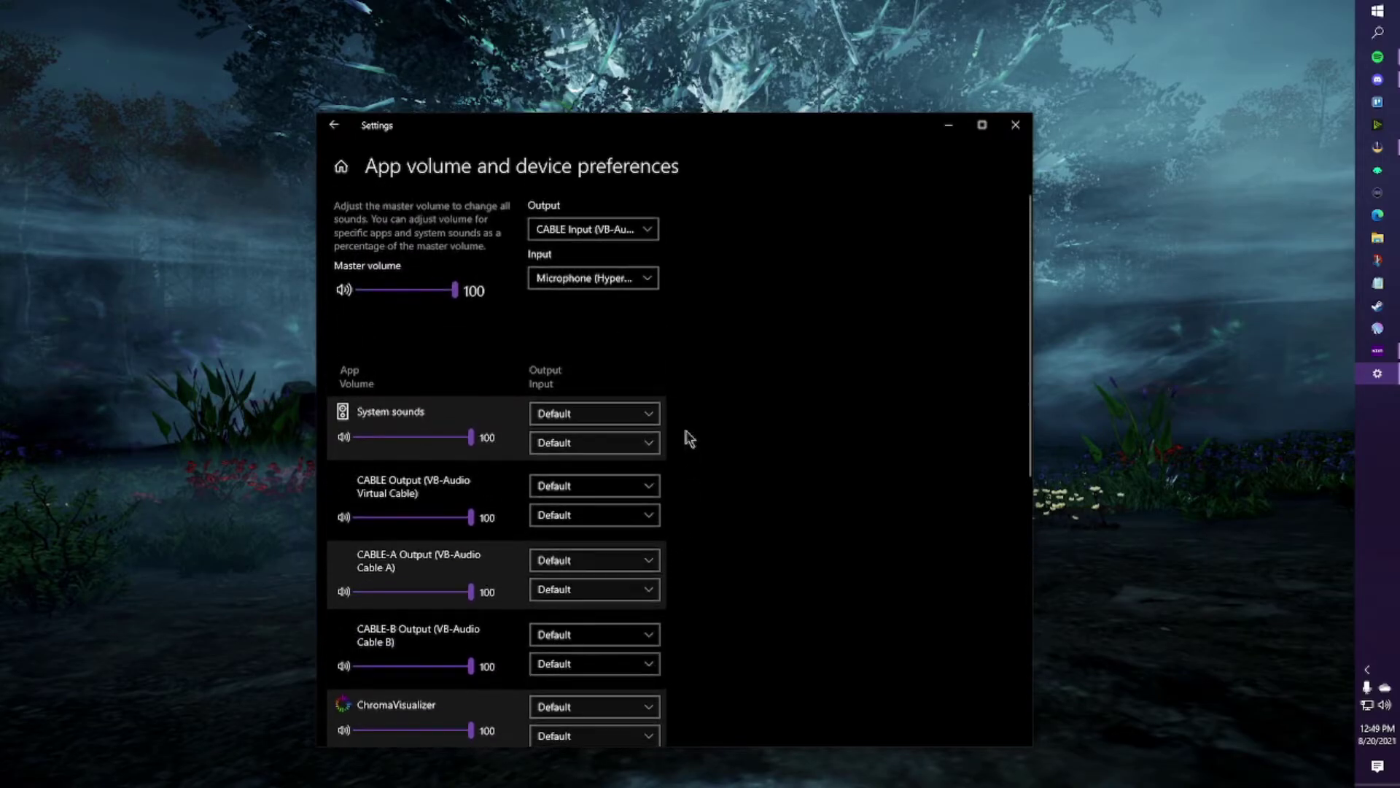
{"action": "scroll", "coordinate": [751, 389], "scroll_direction": "down", "scroll_amount": 5}
{"action": "scroll", "coordinate": [733, 364], "scroll_direction": "down", "scroll_amount": 1}
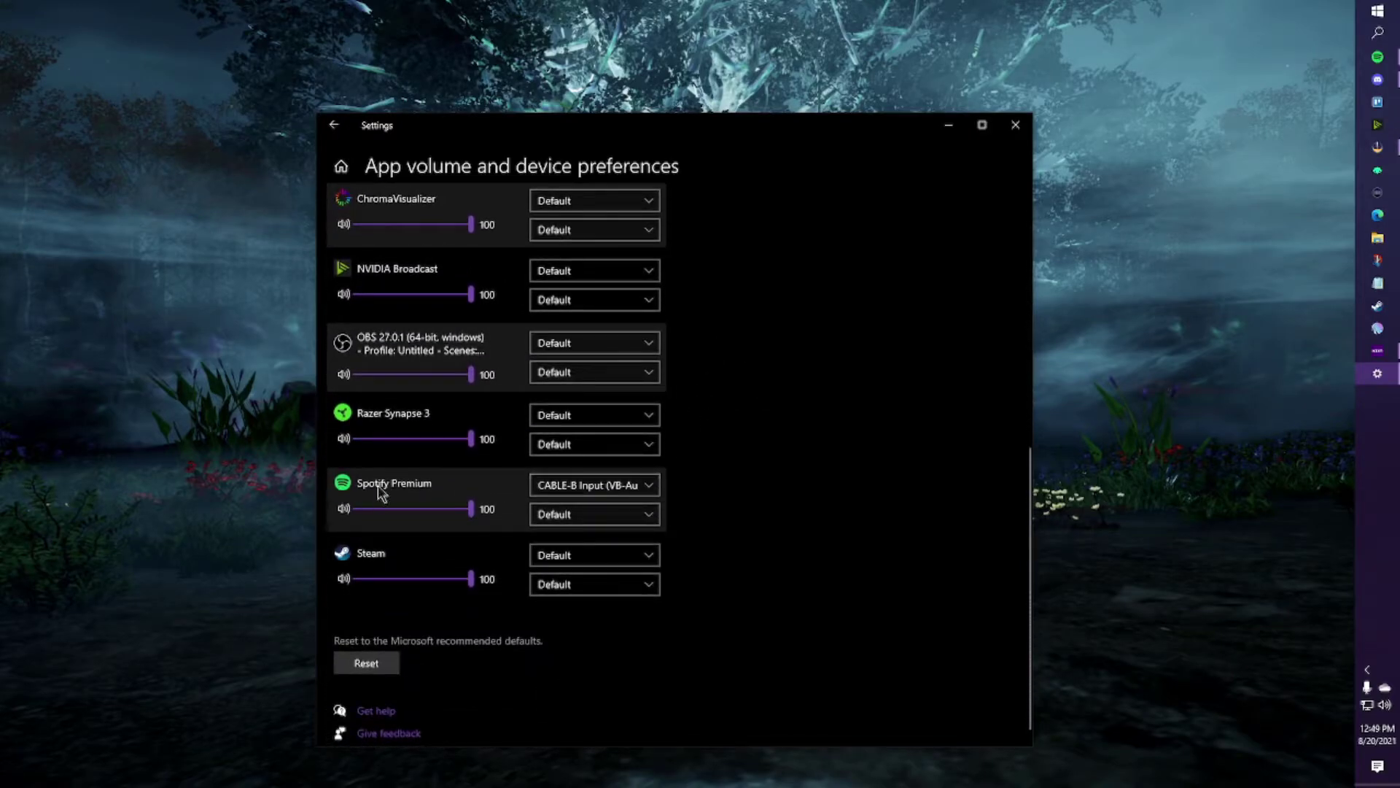
Step: Set Spotify Premium's output device to CABLE-B Input (VB-Audio Cable B)
{"action": "left_click", "coordinate": [581, 492]}
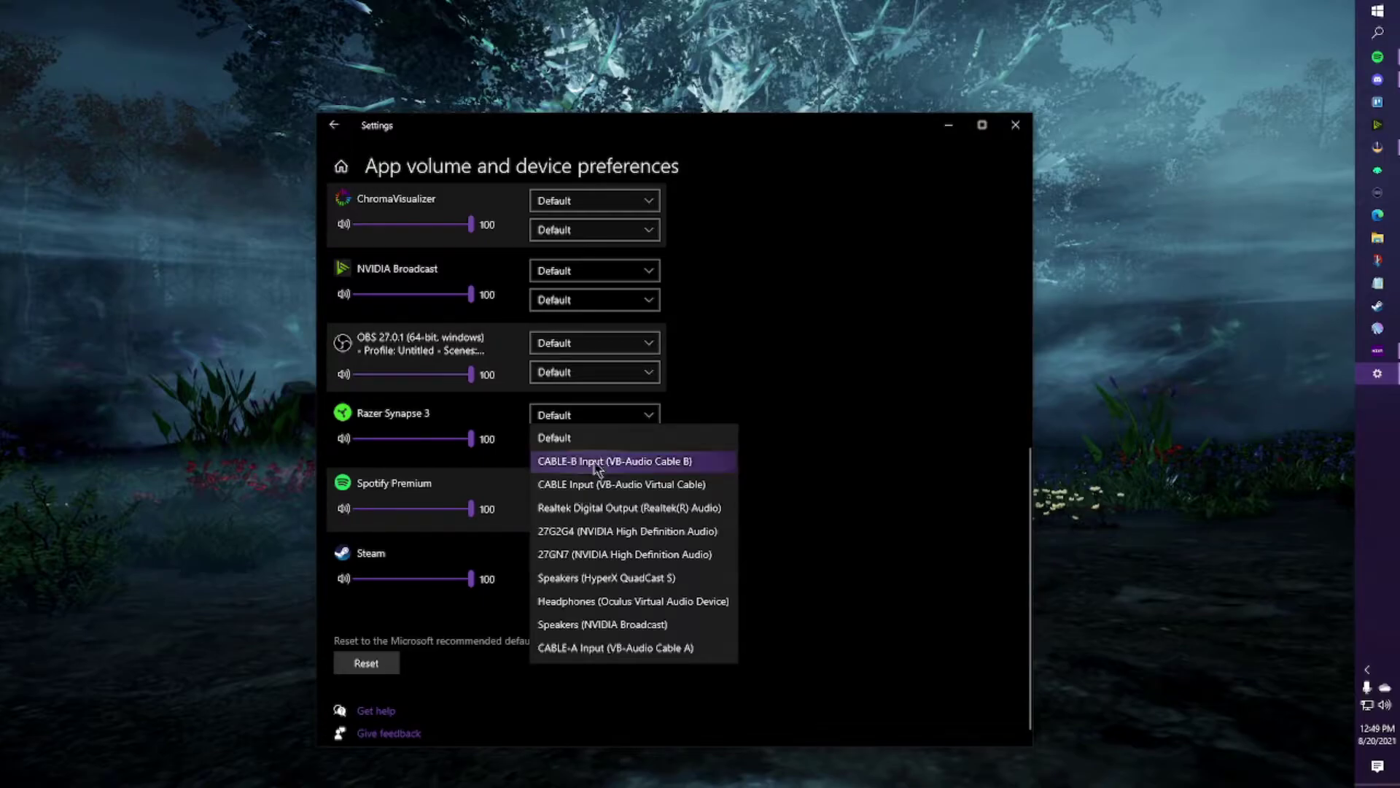
{"action": "left_click", "coordinate": [595, 462]}
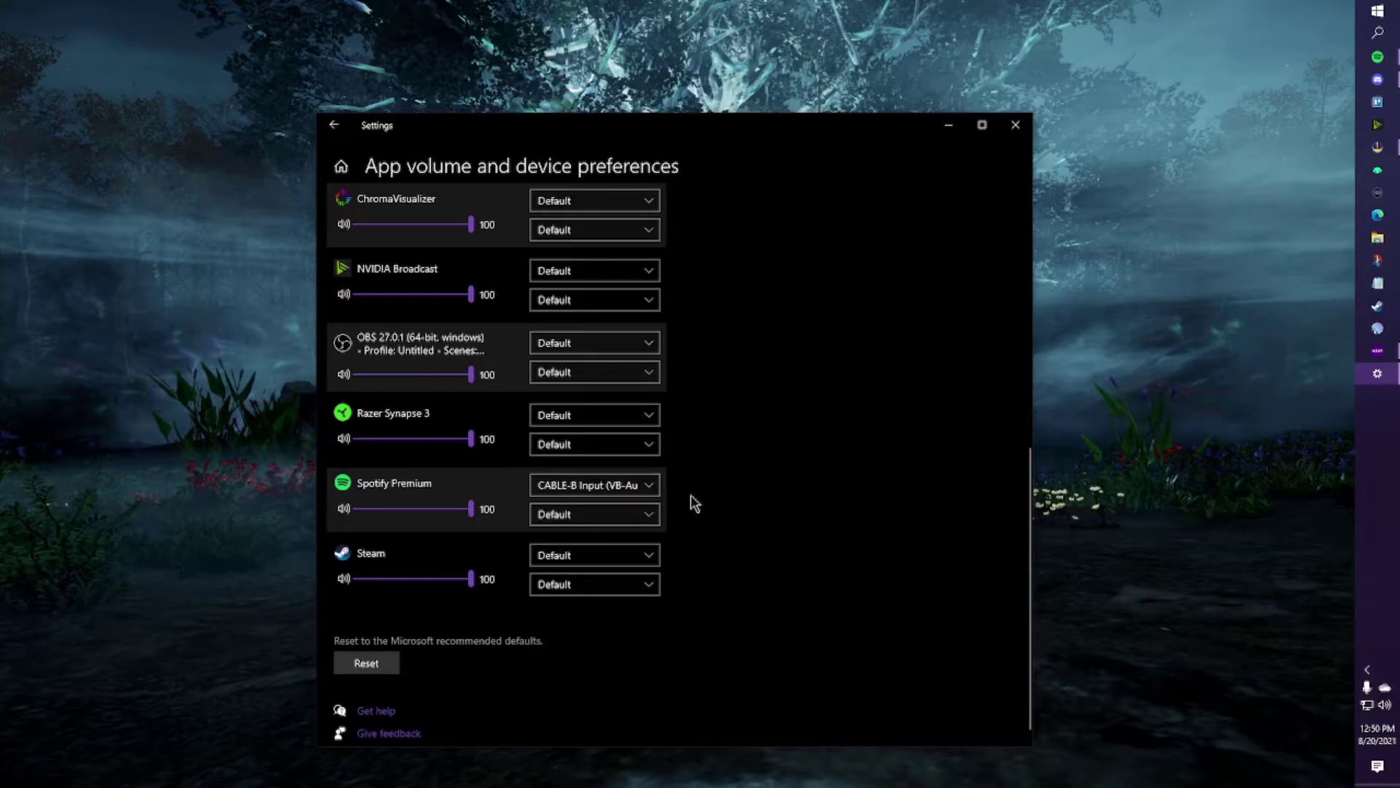
{"action": "scroll", "coordinate": [693, 515], "scroll_direction": "up", "scroll_amount": 5}
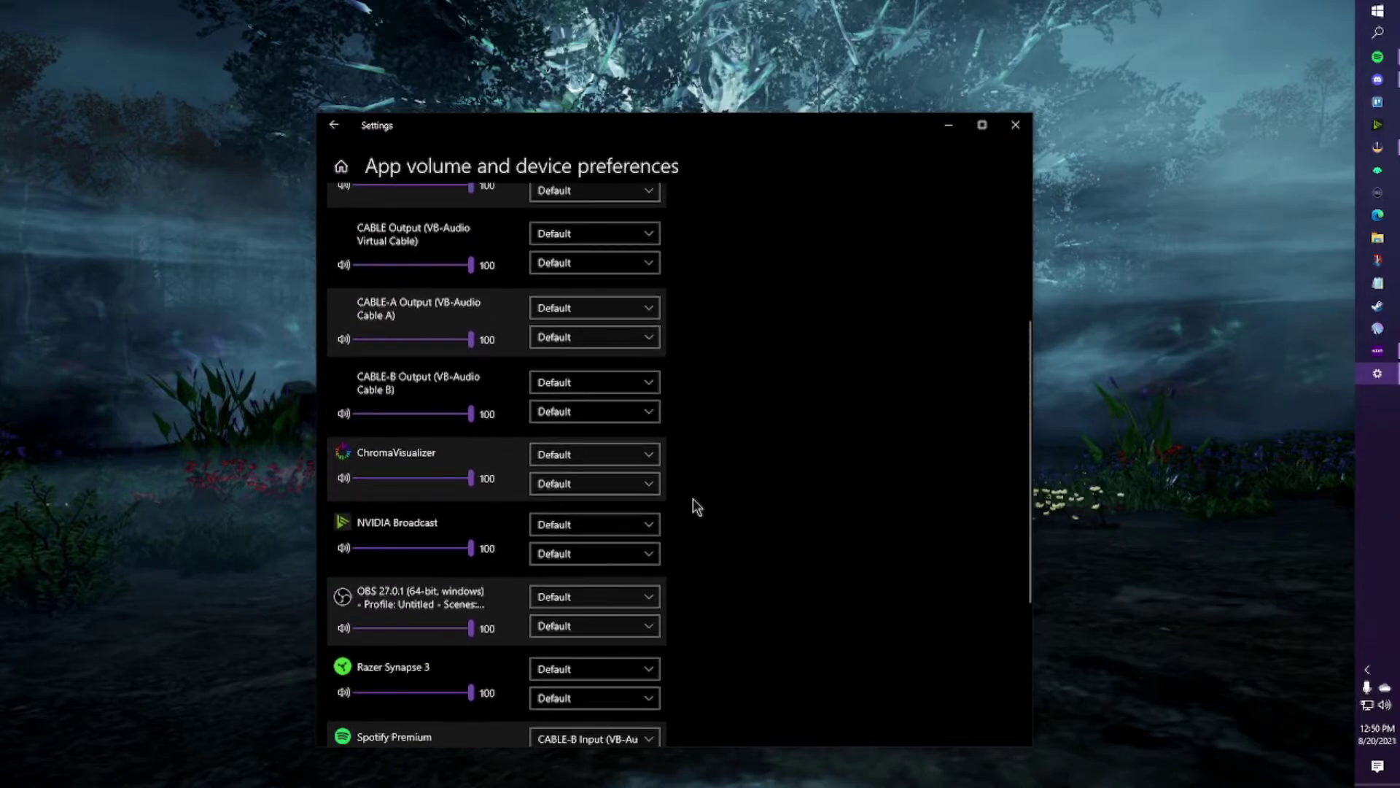
{"action": "scroll", "coordinate": [703, 505], "scroll_direction": "down", "scroll_amount": 3}
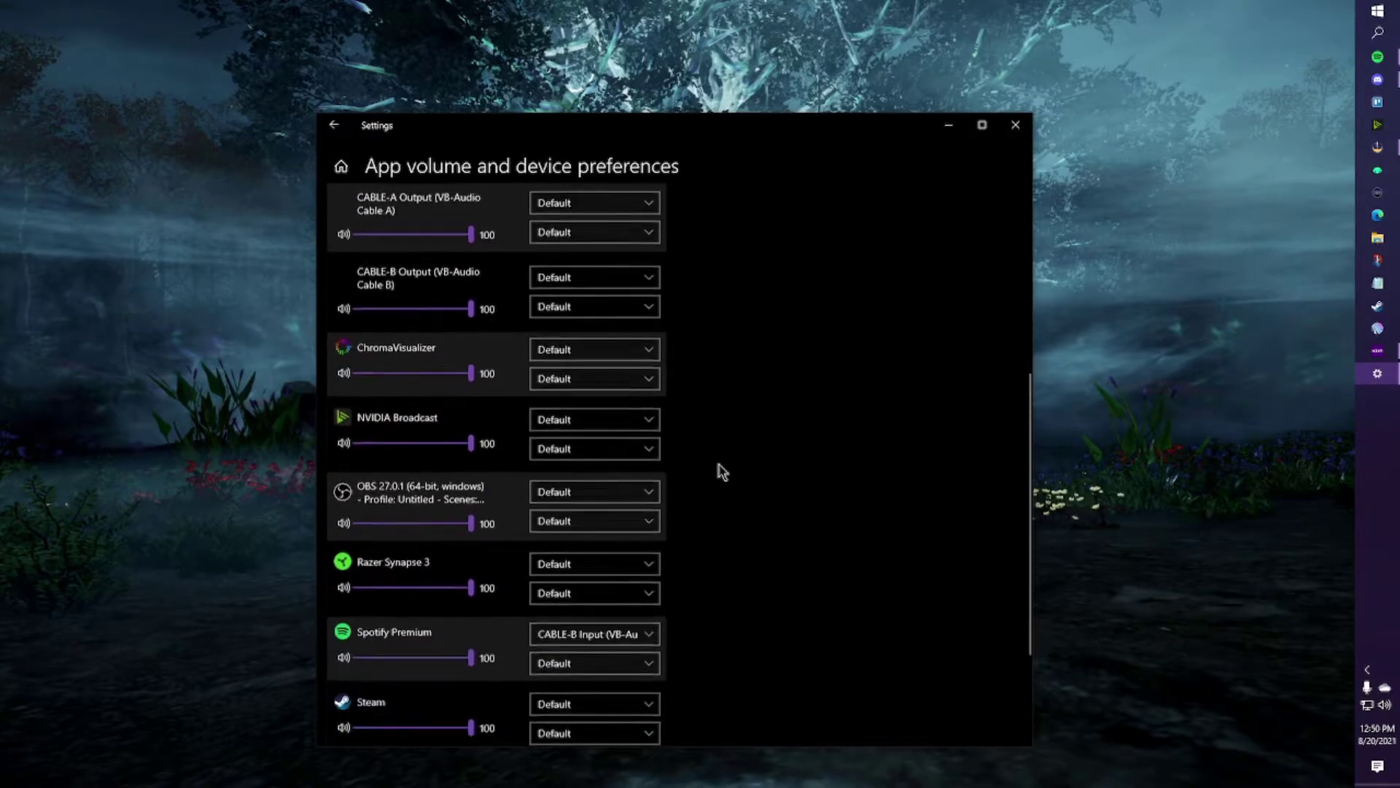
{"action": "scroll", "coordinate": [722, 471], "scroll_direction": "down", "scroll_amount": 2}
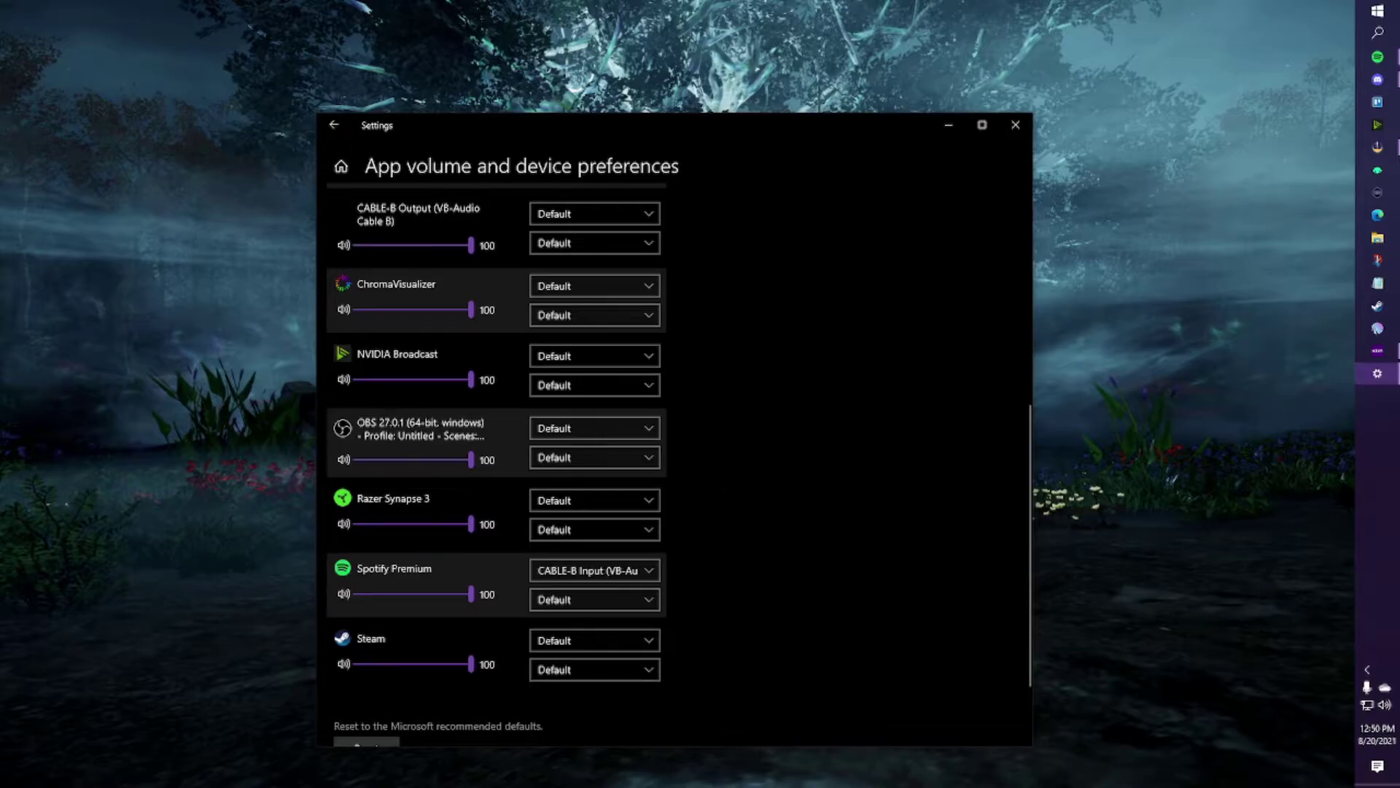
Step: Route Discord's app output to CABLE-A Input, leaving Spotify's output on CABLE-B Input
{"action": "key", "text": "alt+Tab"}
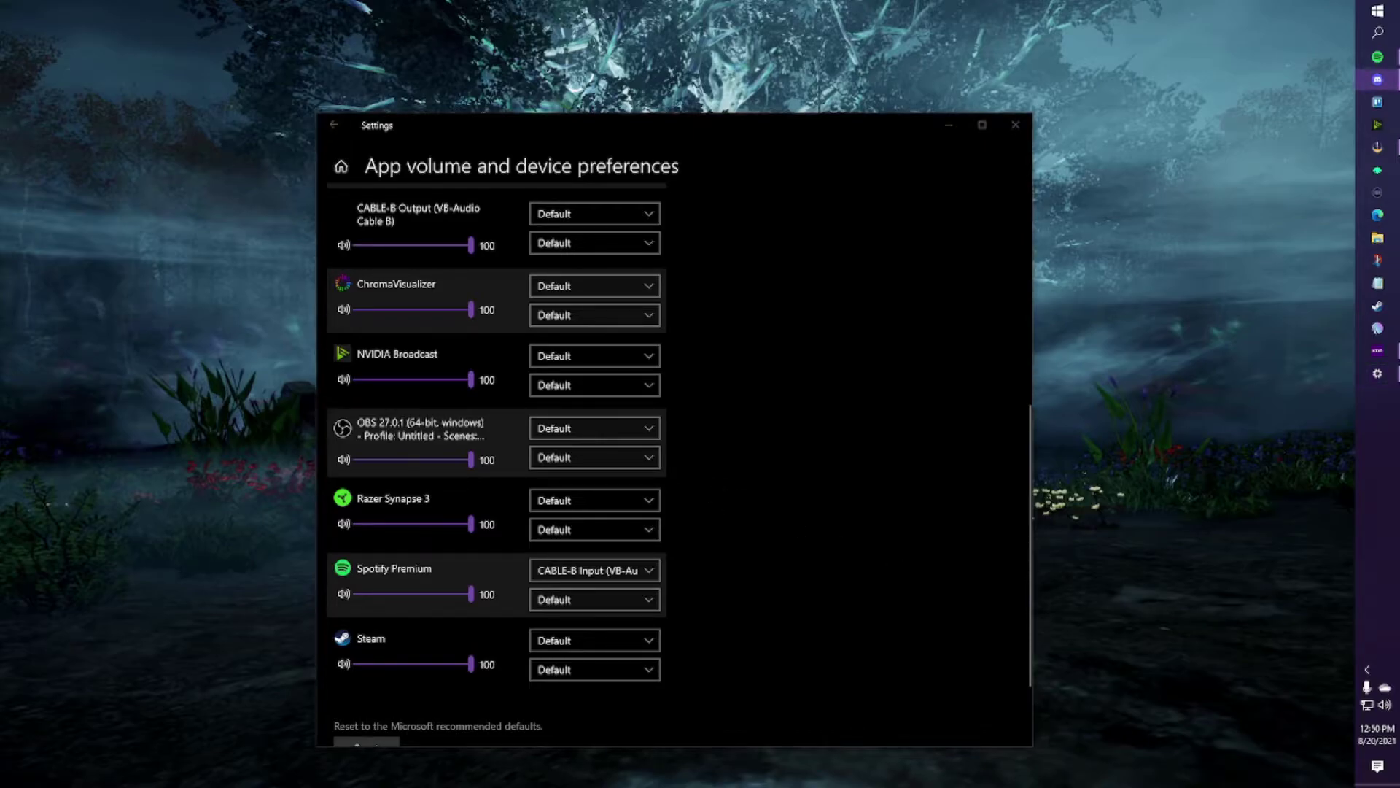
{"action": "left_click", "coordinate": [846, 378]}
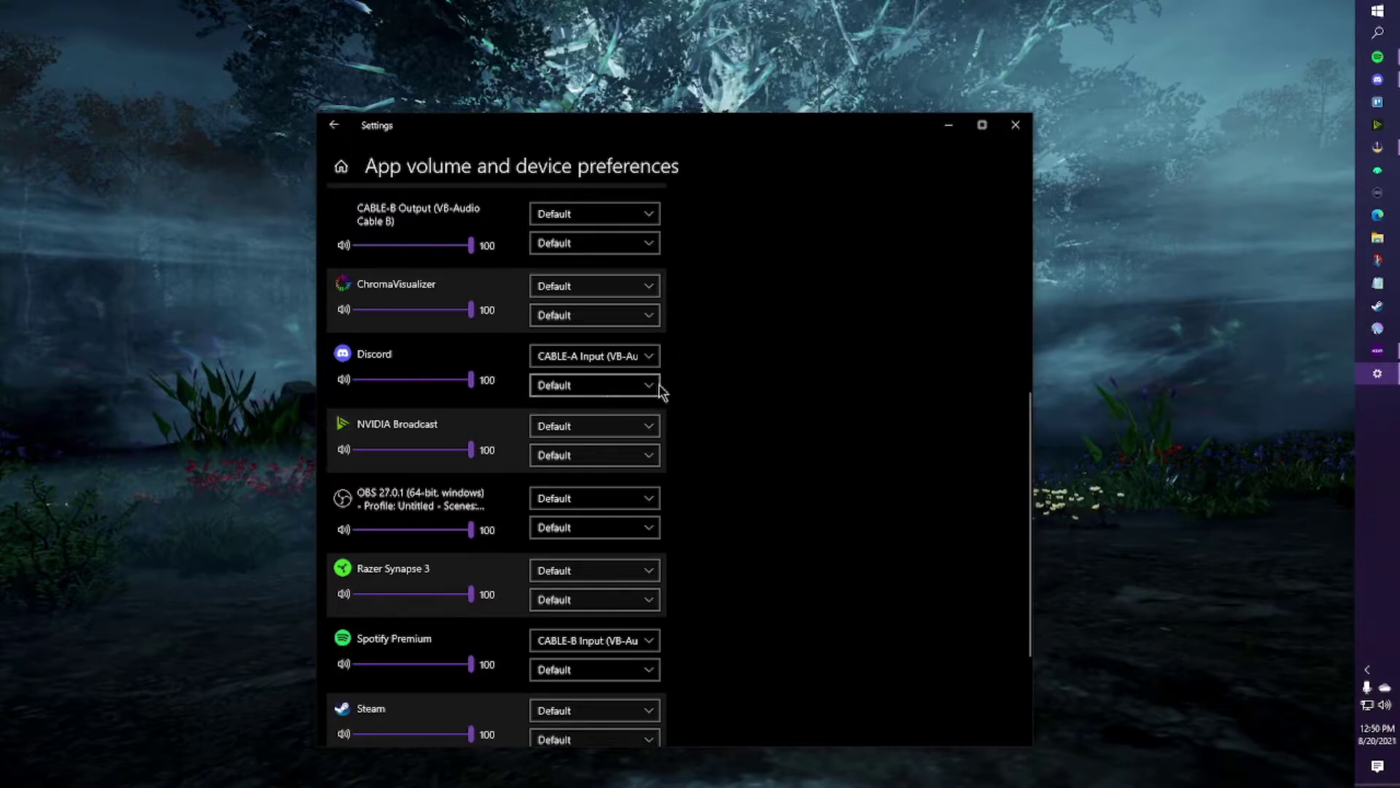
{"action": "left_click", "coordinate": [599, 362]}
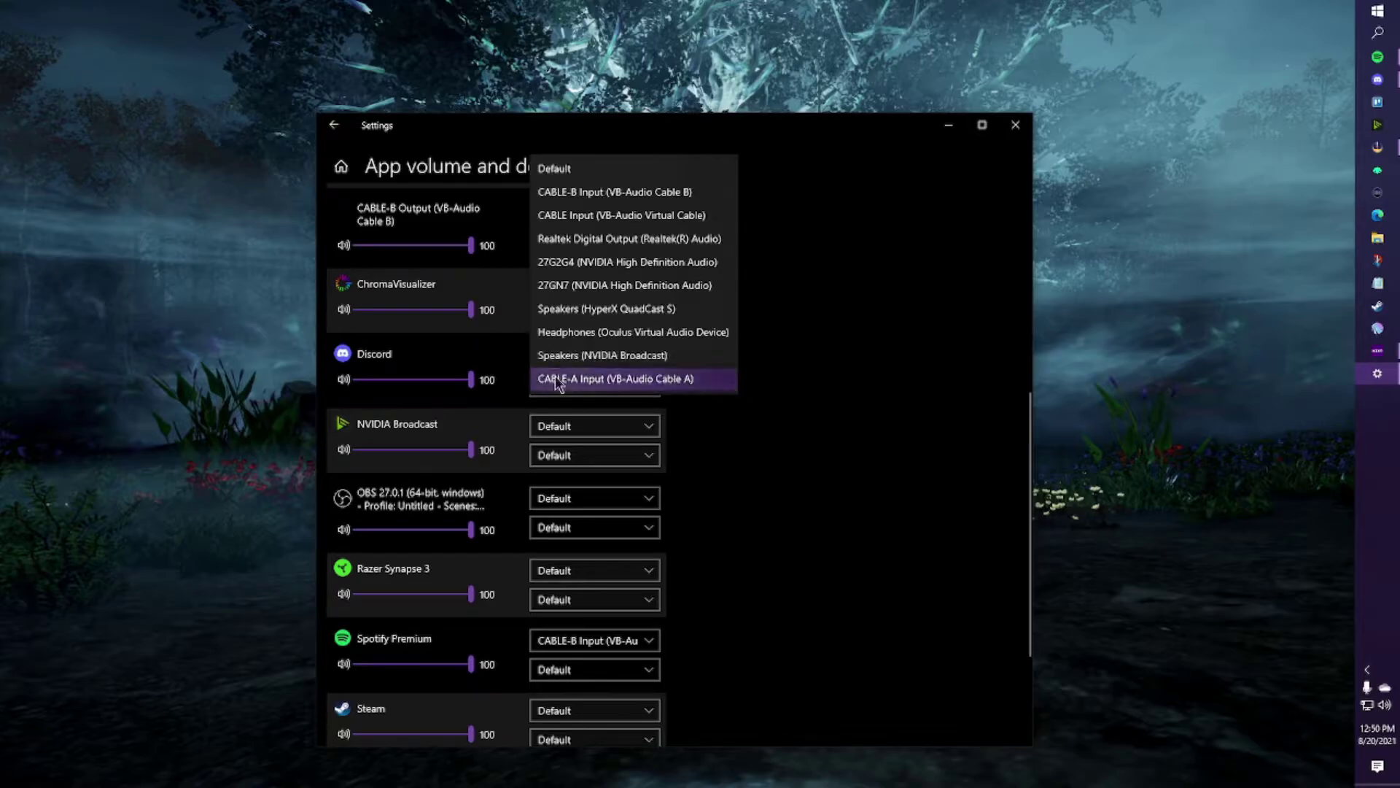
{"action": "left_click", "coordinate": [600, 381]}
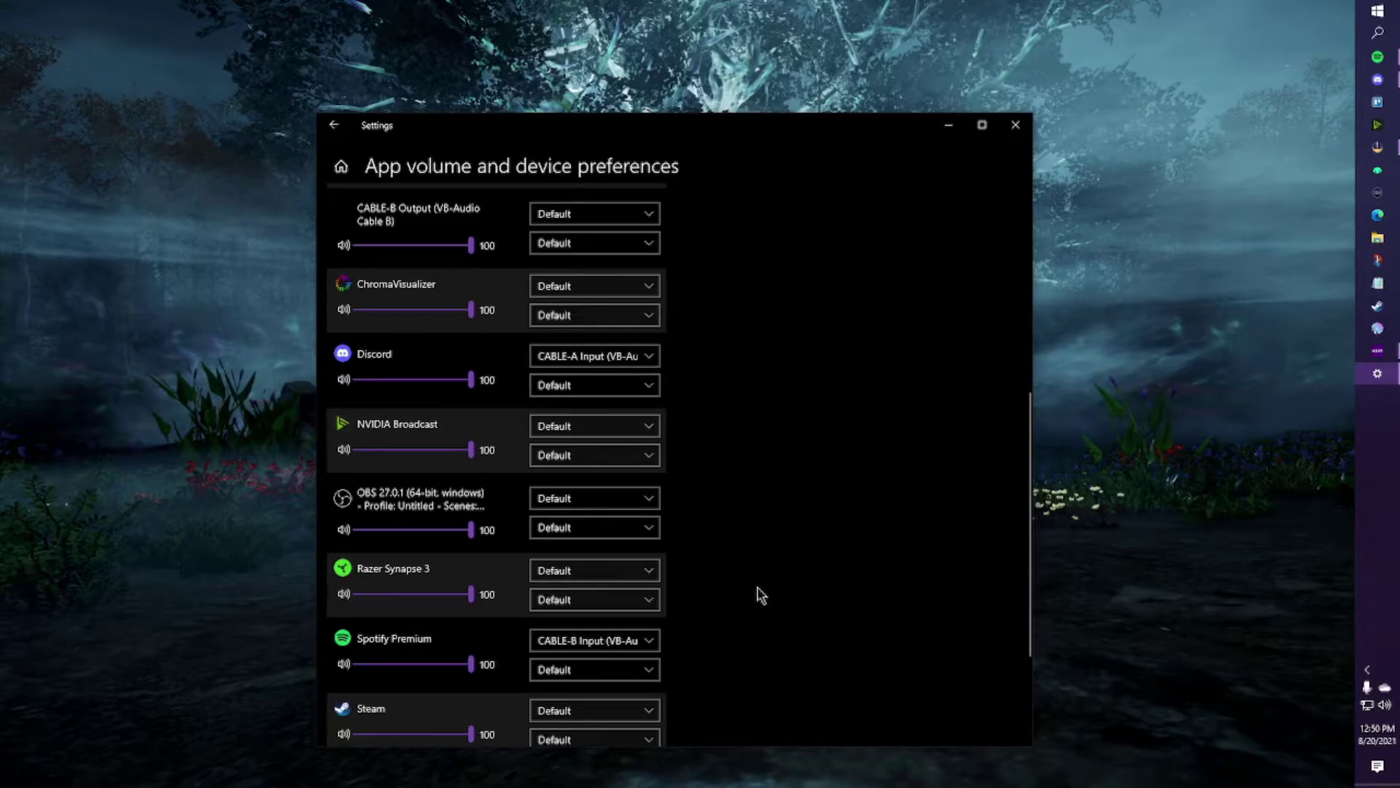
{"action": "left_click", "coordinate": [619, 642]}
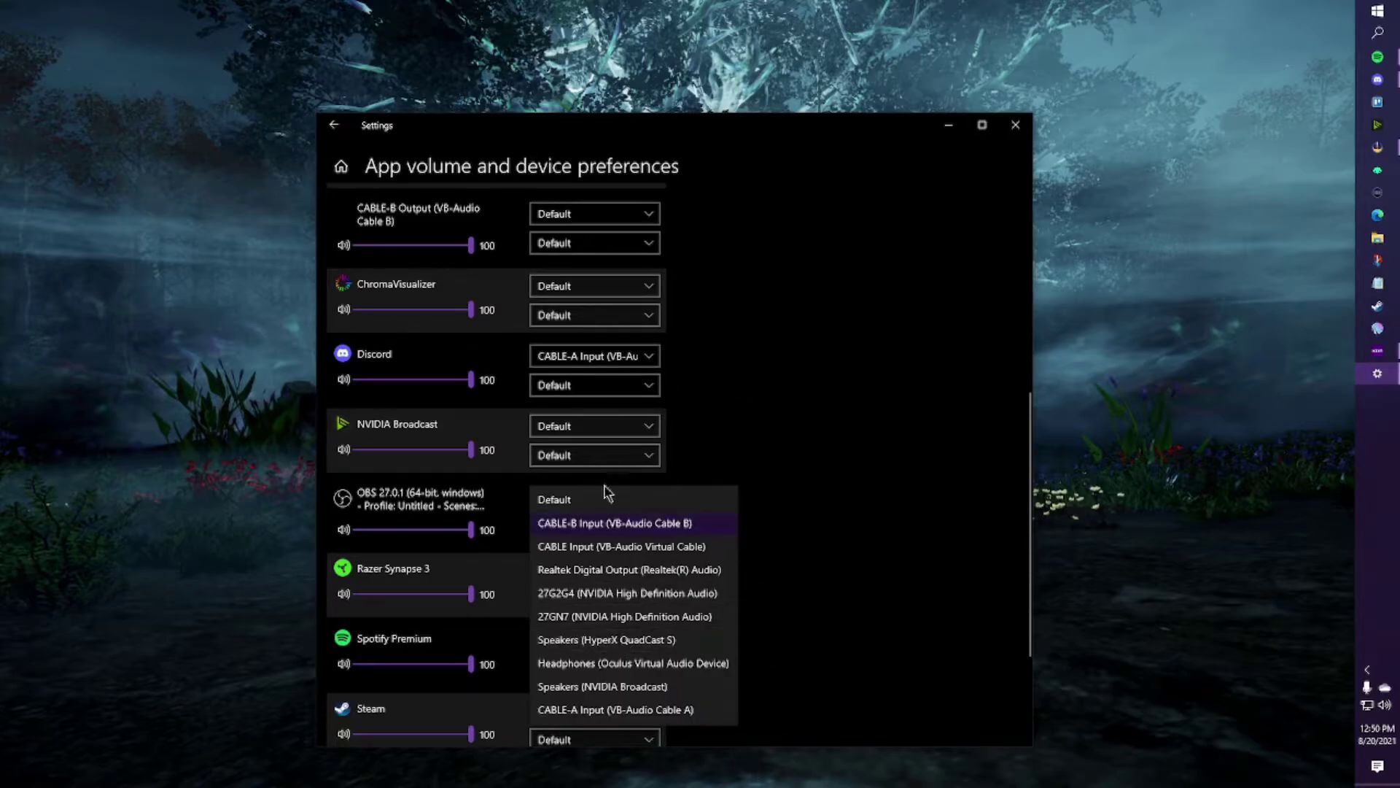
{"action": "left_click", "coordinate": [622, 519]}
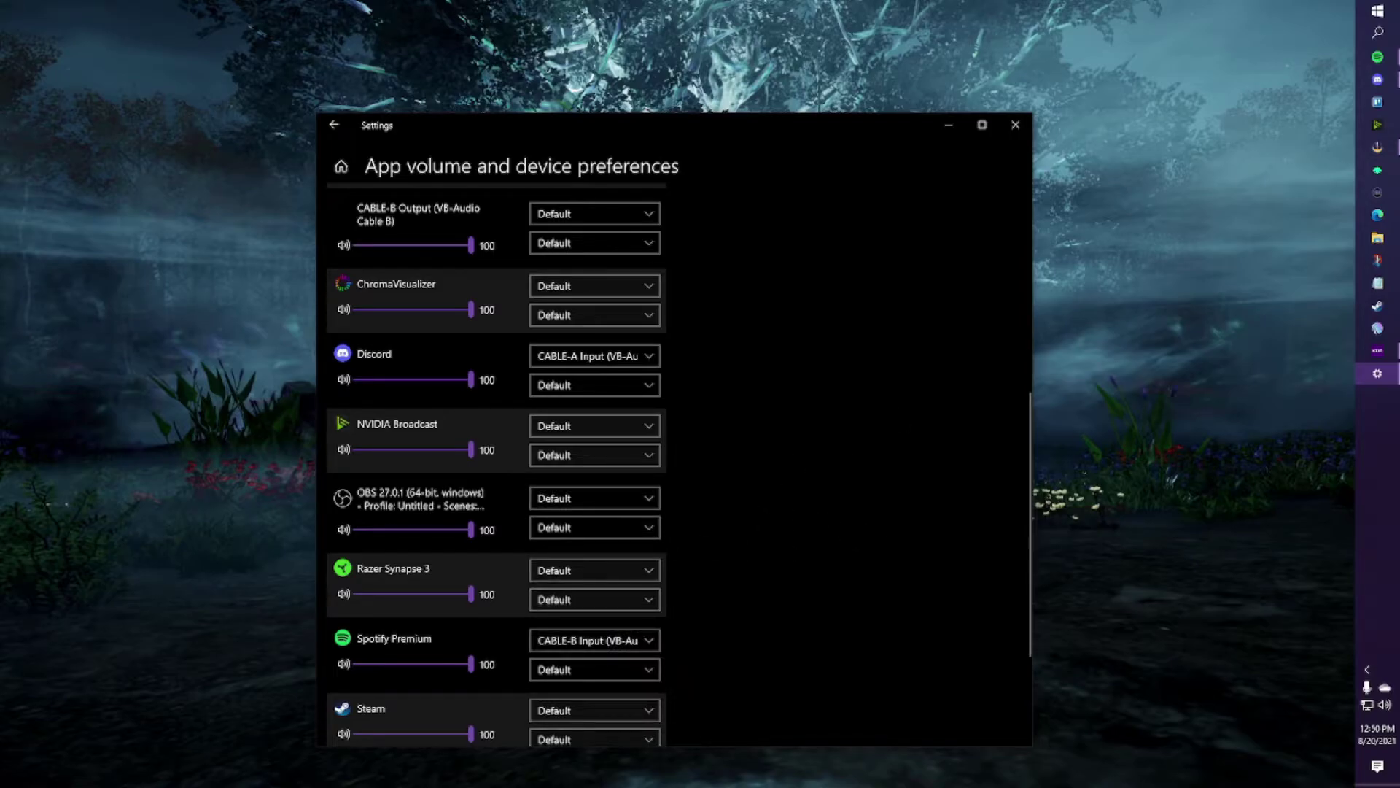
Step: Show Discord's Voice & Video settings beside Windows Settings to confirm output CABLE-A Input
{"action": "left_click", "coordinate": [1378, 79]}
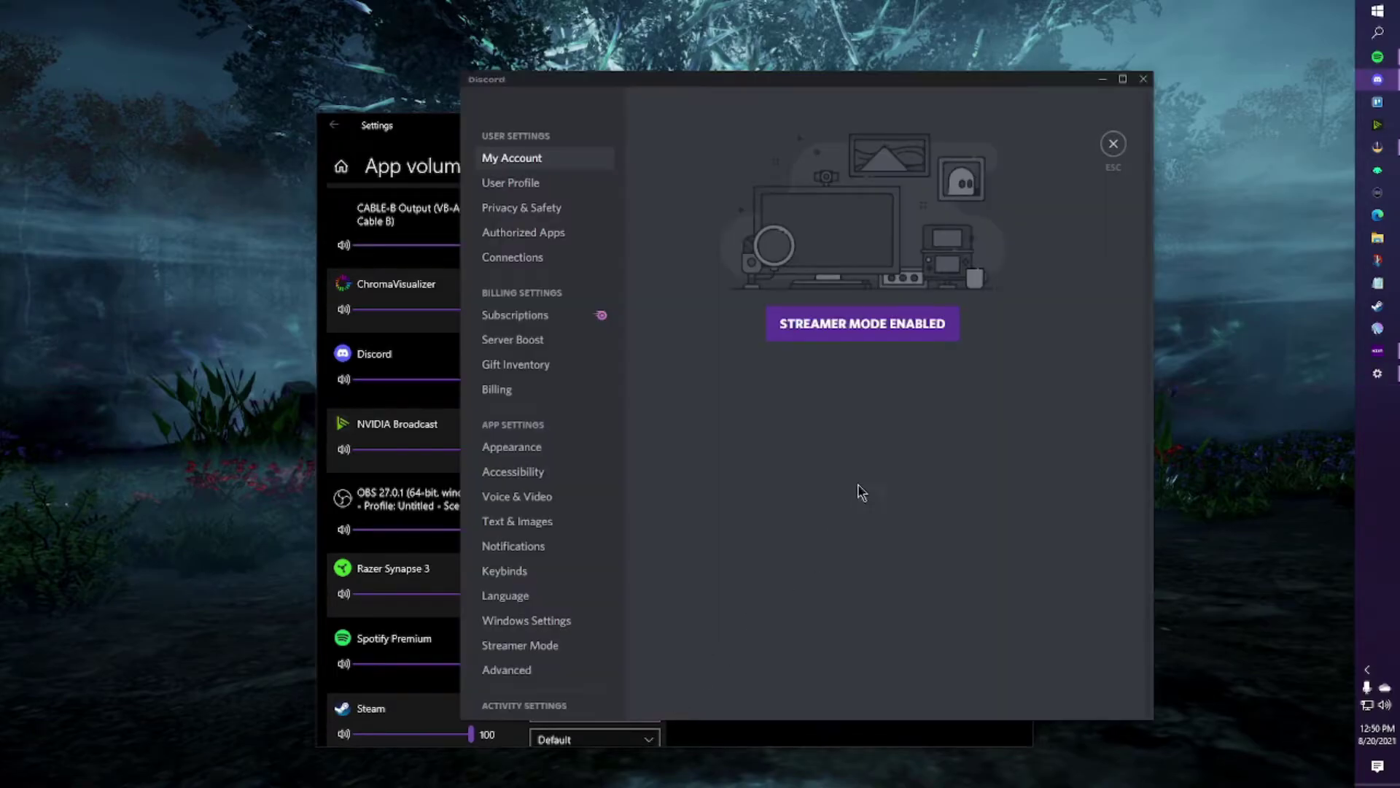
{"action": "left_click", "coordinate": [535, 501]}
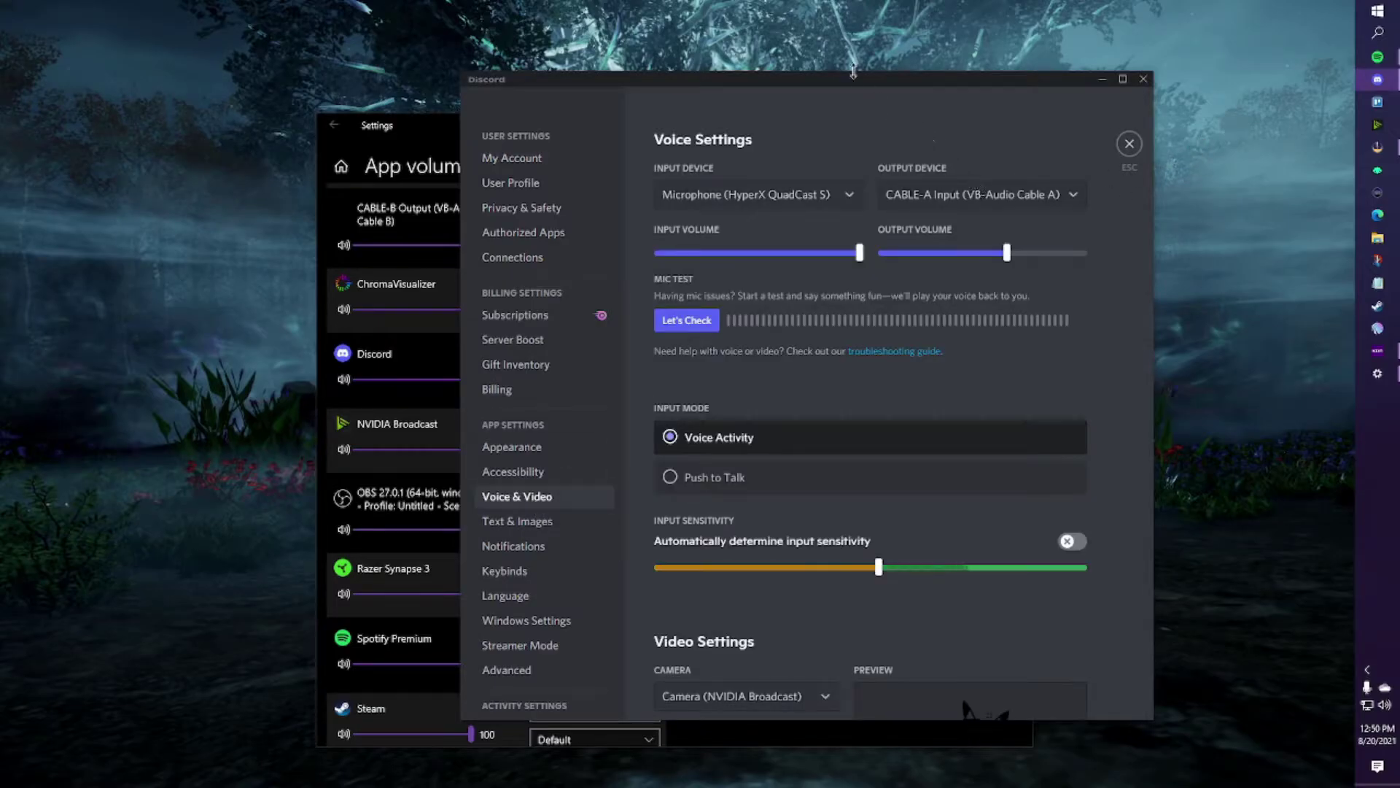
{"action": "left_click_drag", "start_coordinate": [858, 83], "coordinate": [983, 182]}
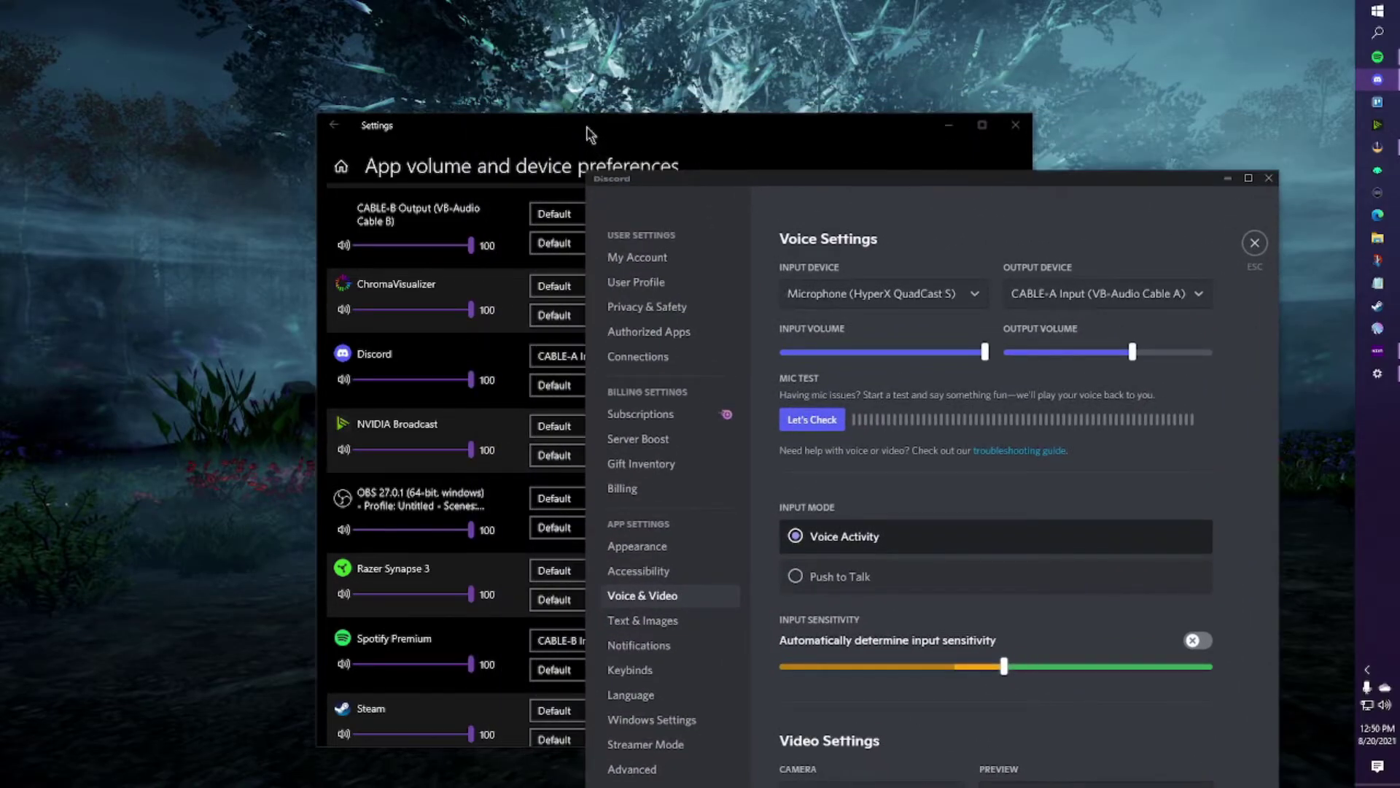
{"action": "left_click_drag", "start_coordinate": [594, 131], "coordinate": [391, 95]}
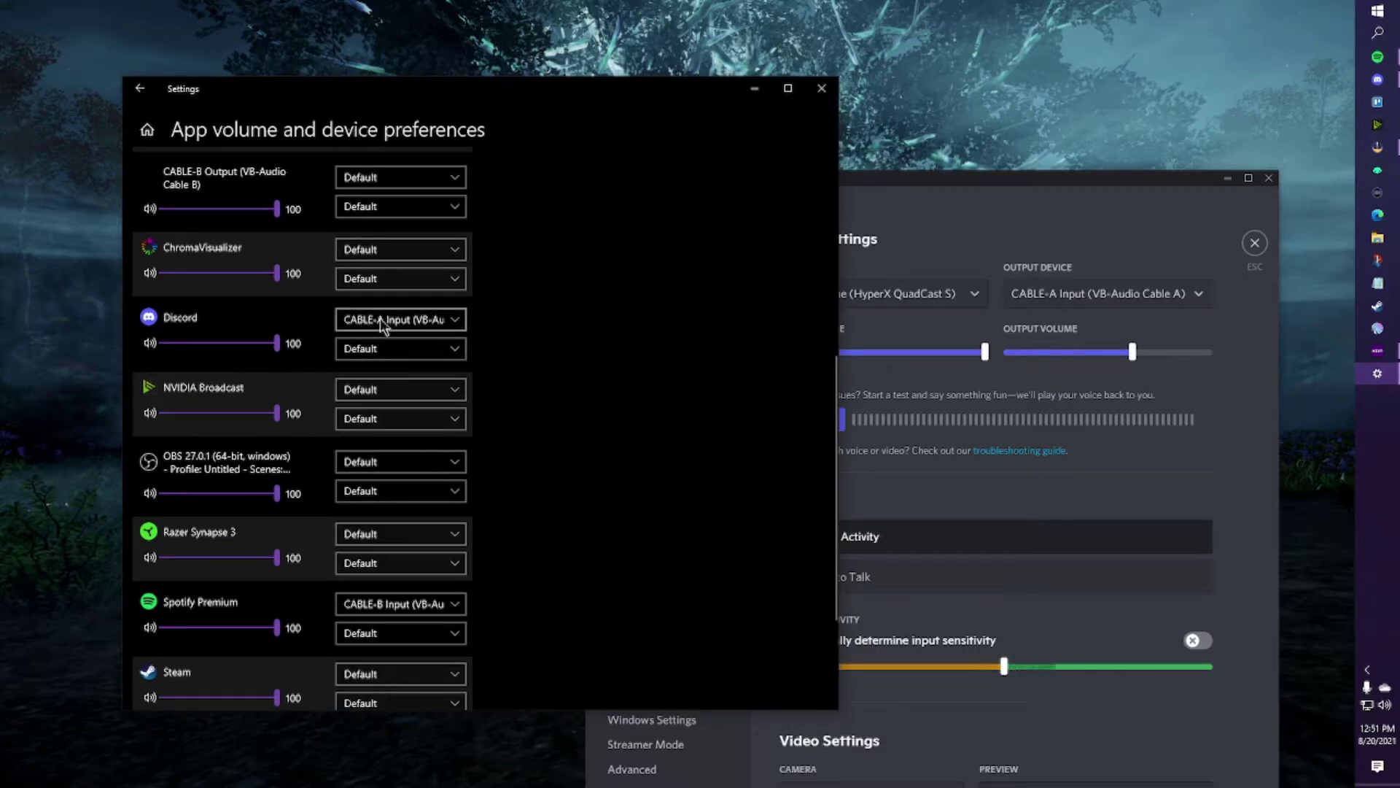
{"action": "left_click", "coordinate": [1200, 212]}
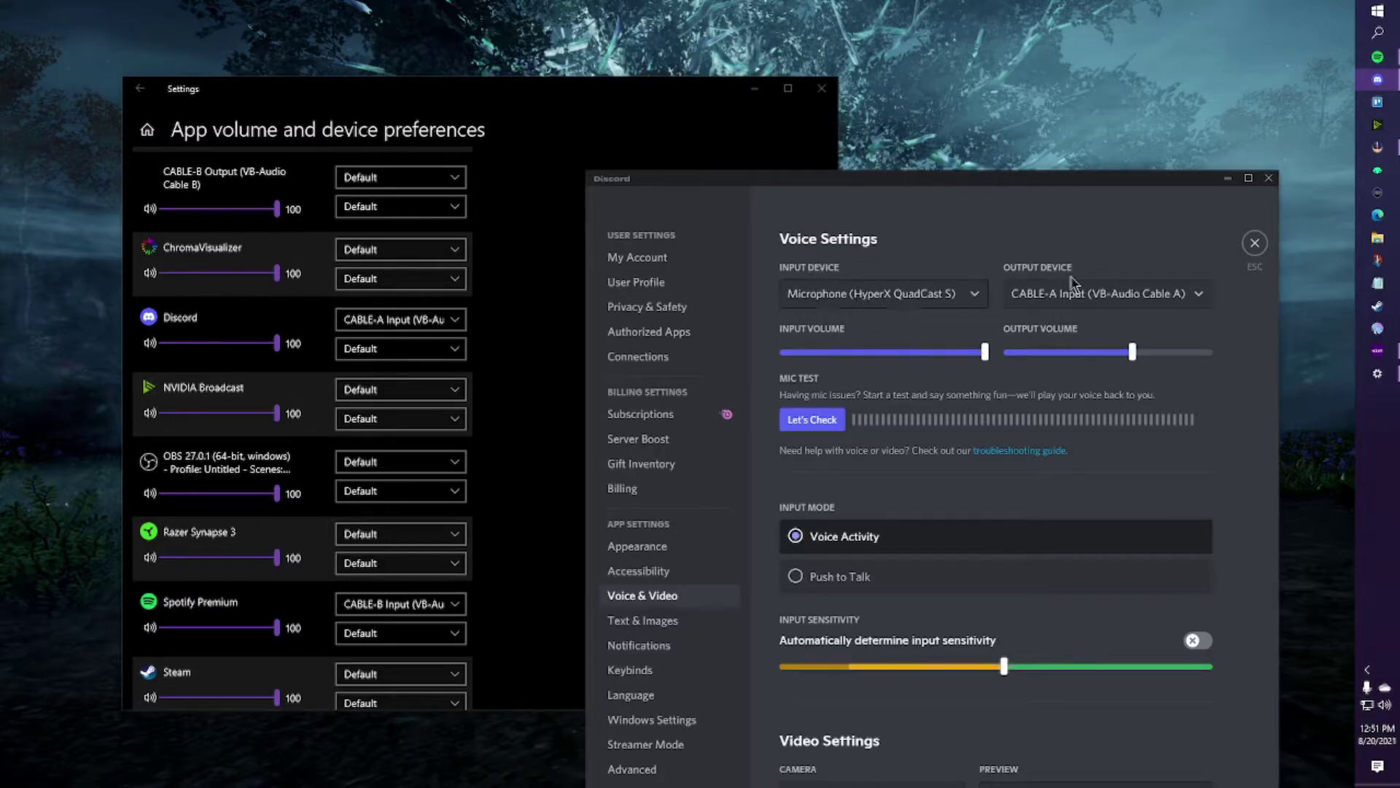
Step: Minimize Discord and take Windows Settings back to the main Sound page
{"action": "left_click", "coordinate": [1226, 180]}
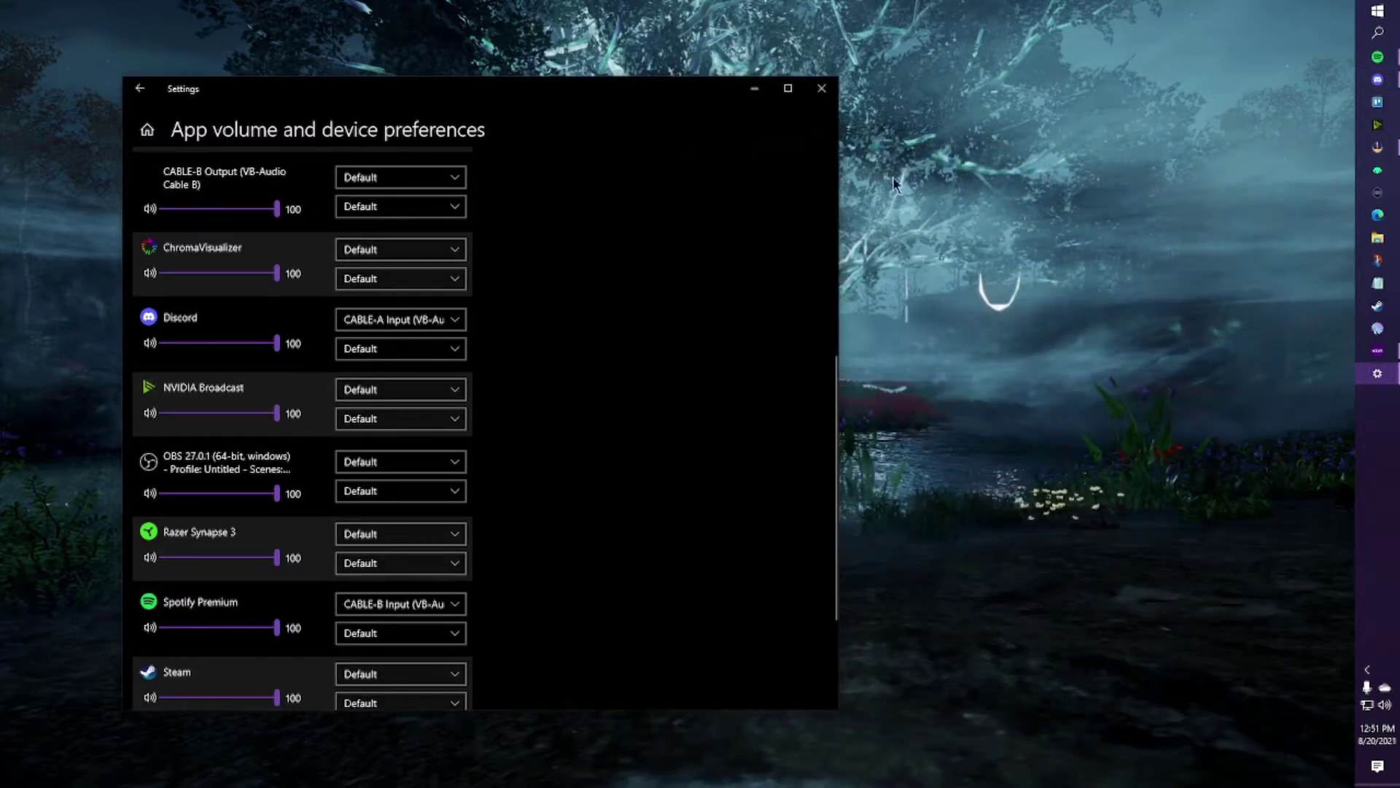
{"action": "left_click_drag", "start_coordinate": [531, 106], "coordinate": [787, 120]}
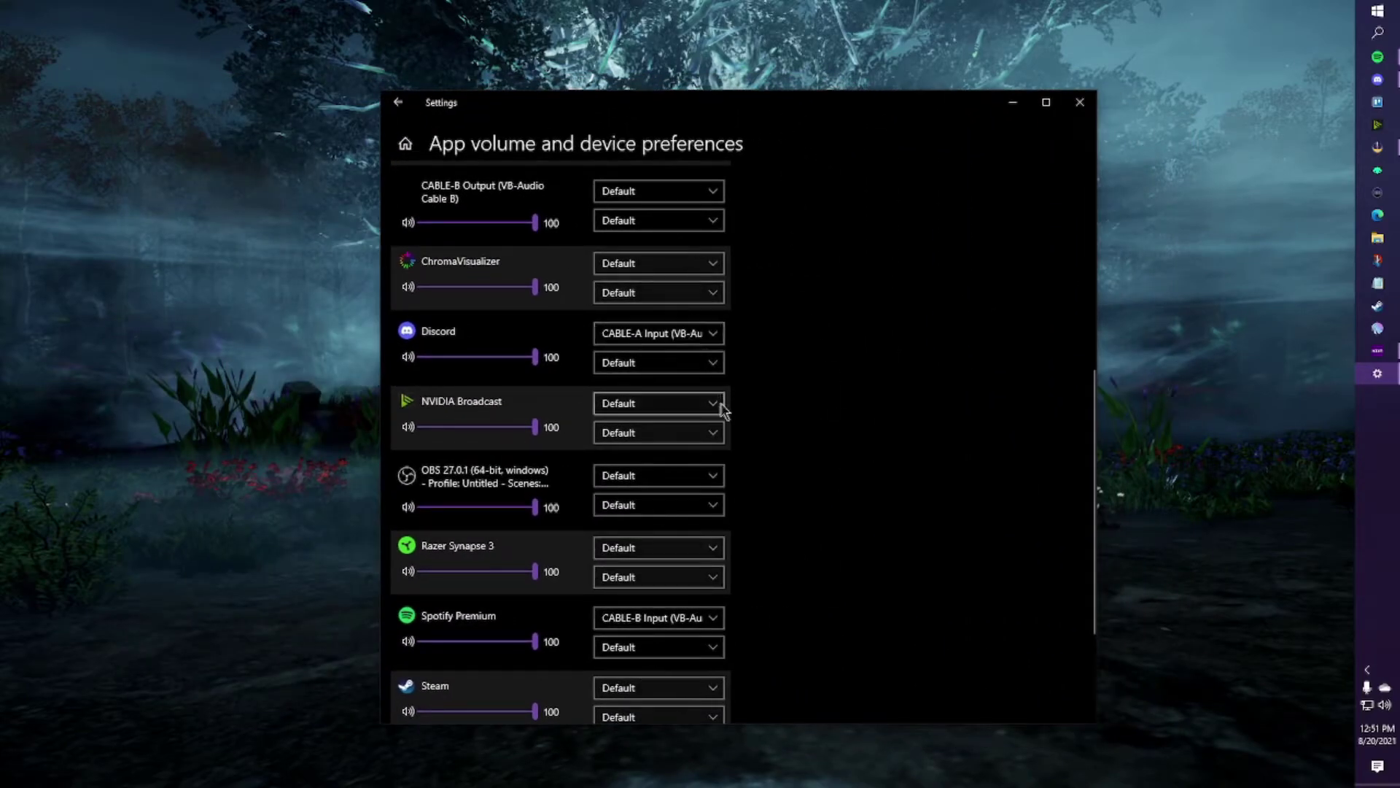
{"action": "scroll", "coordinate": [775, 462], "scroll_direction": "down", "scroll_amount": 3}
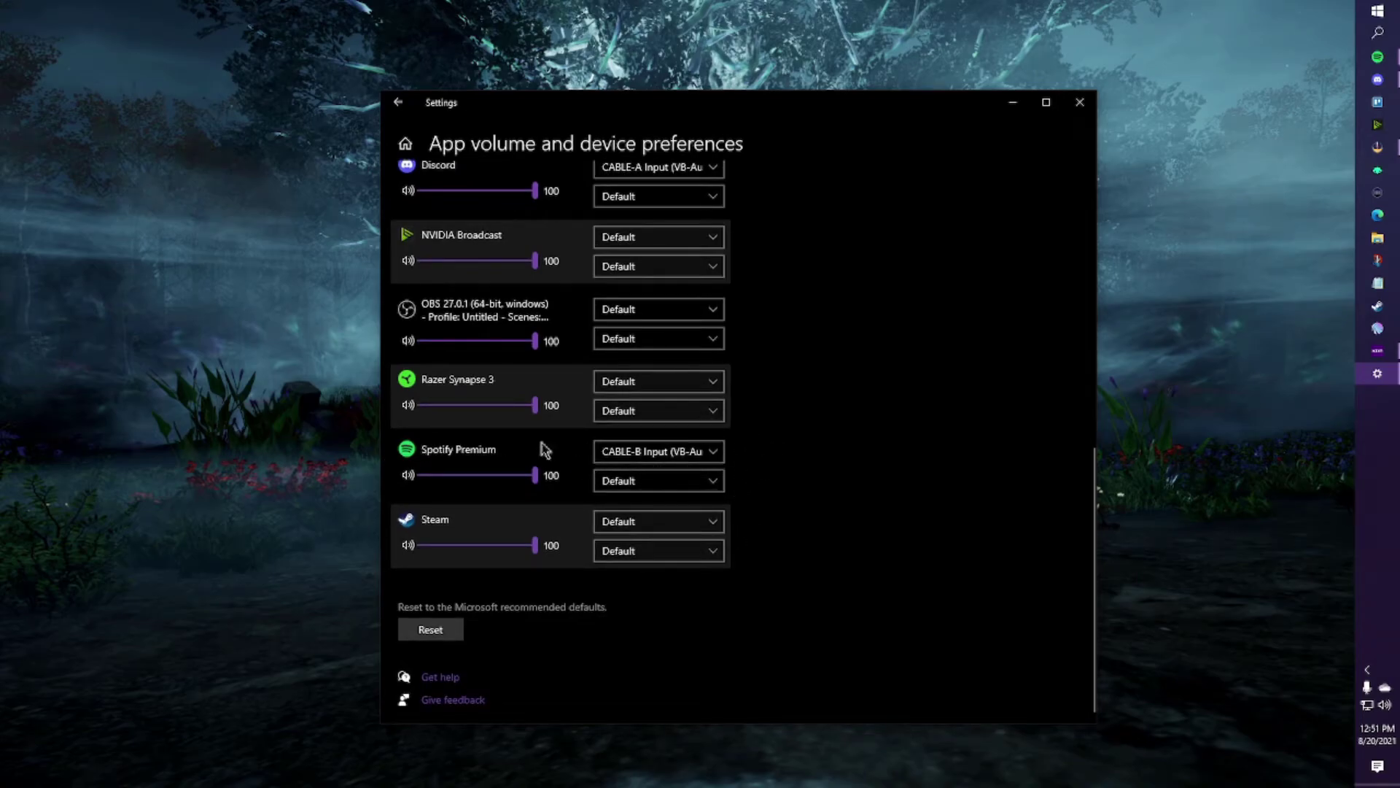
{"action": "scroll", "coordinate": [719, 489], "scroll_direction": "up", "scroll_amount": 10}
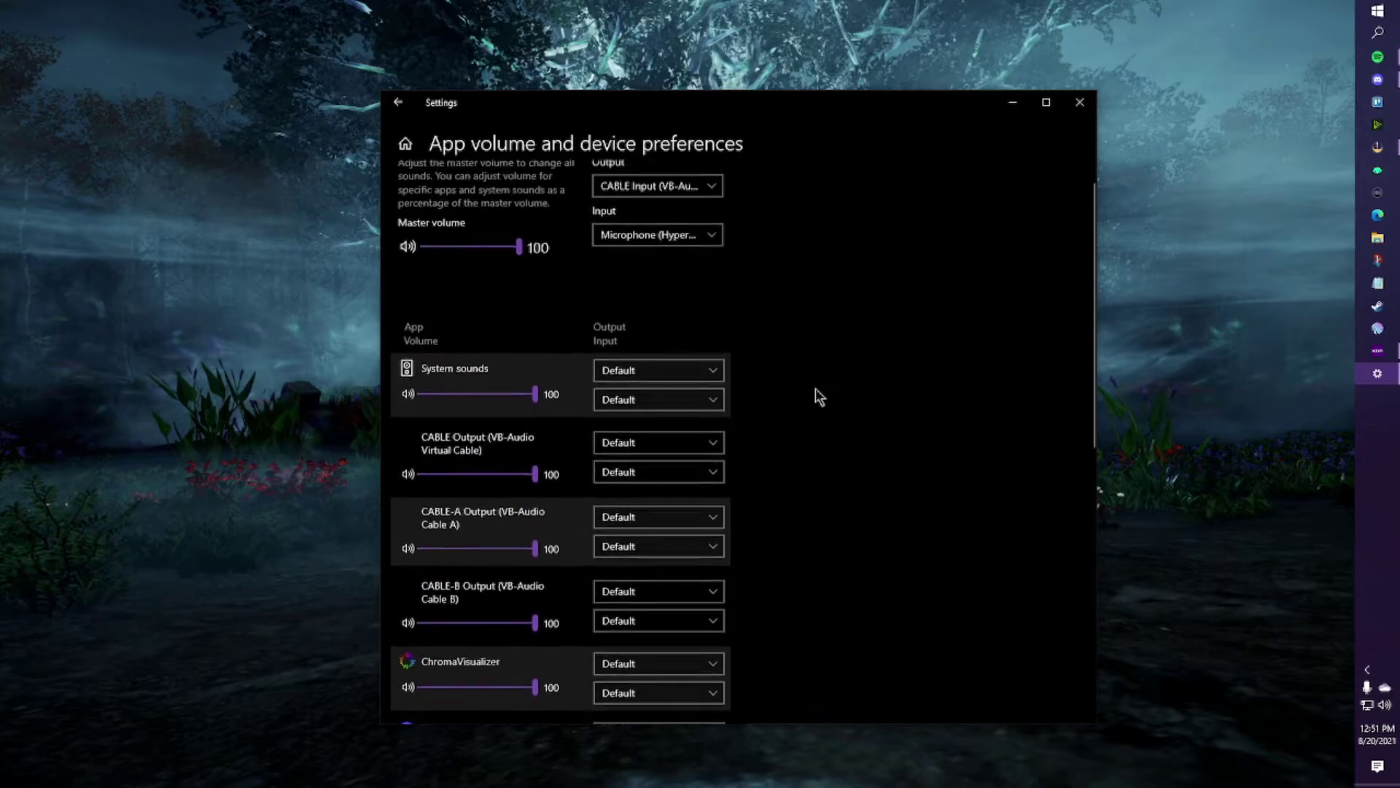
{"action": "left_click", "coordinate": [400, 102]}
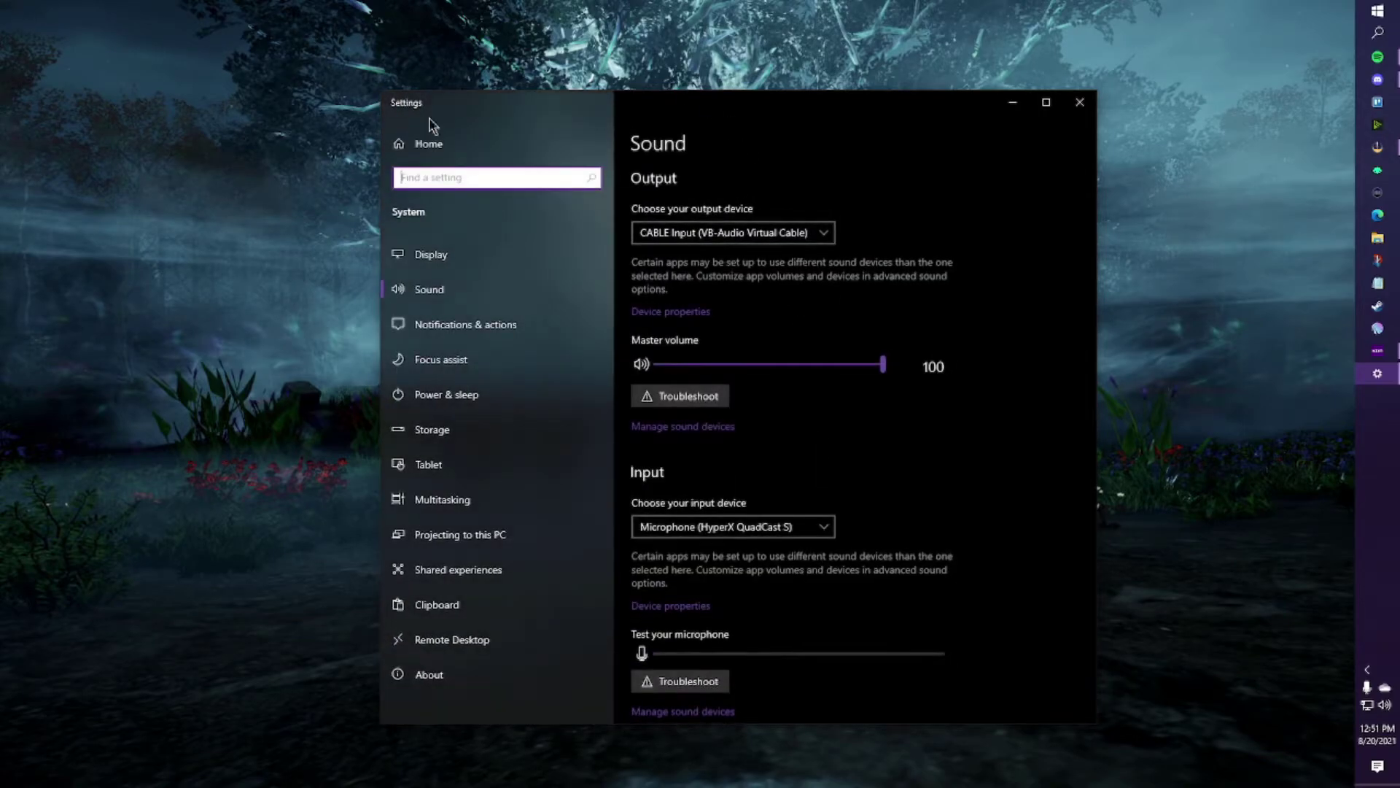
Step: Reposition and widen the Settings window so the Related Settings links are visible
{"action": "scroll", "coordinate": [1018, 460], "scroll_direction": "down", "scroll_amount": 5}
{"action": "scroll", "coordinate": [1018, 457], "scroll_direction": "down", "scroll_amount": 2}
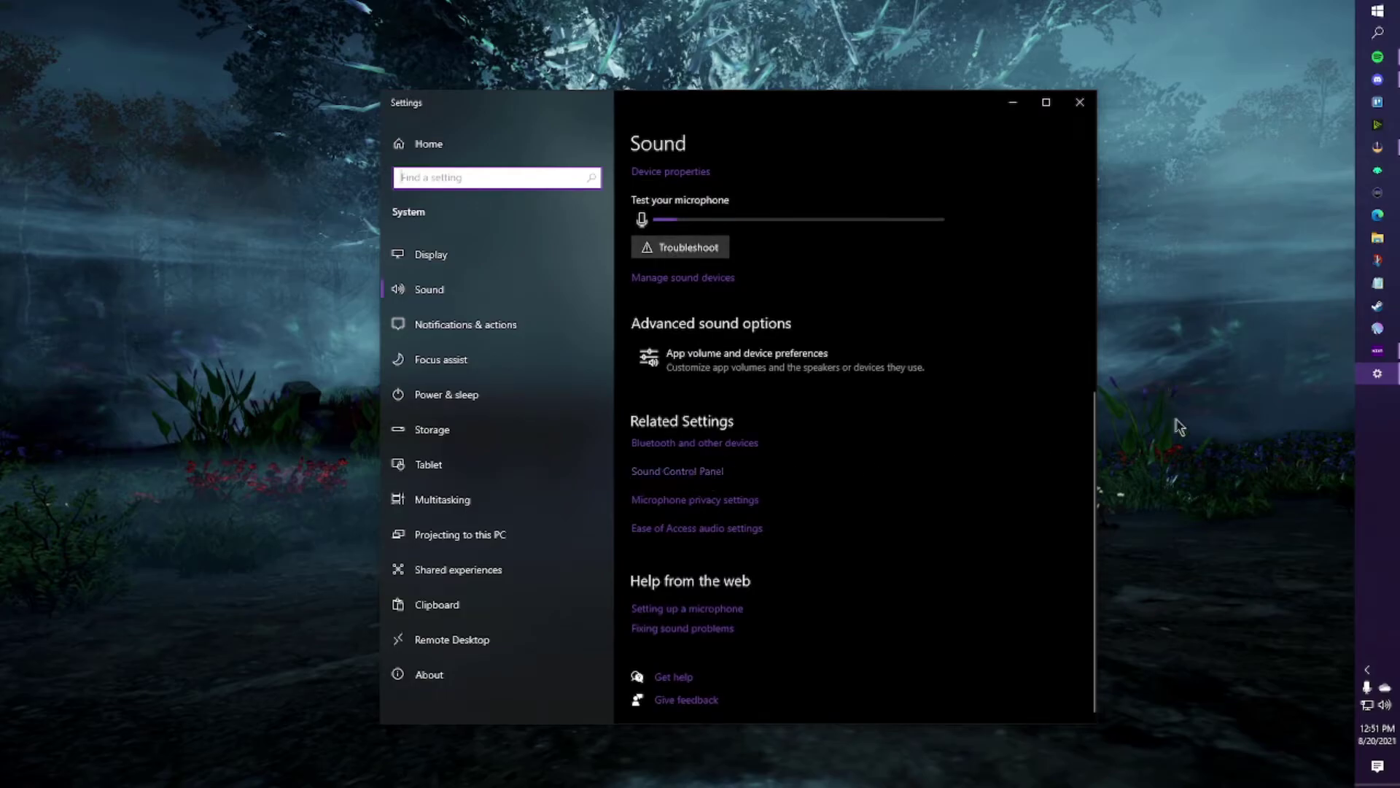
{"action": "left_click_drag", "start_coordinate": [837, 103], "coordinate": [664, 107]}
{"action": "left_click_drag", "start_coordinate": [928, 264], "coordinate": [1103, 269]}
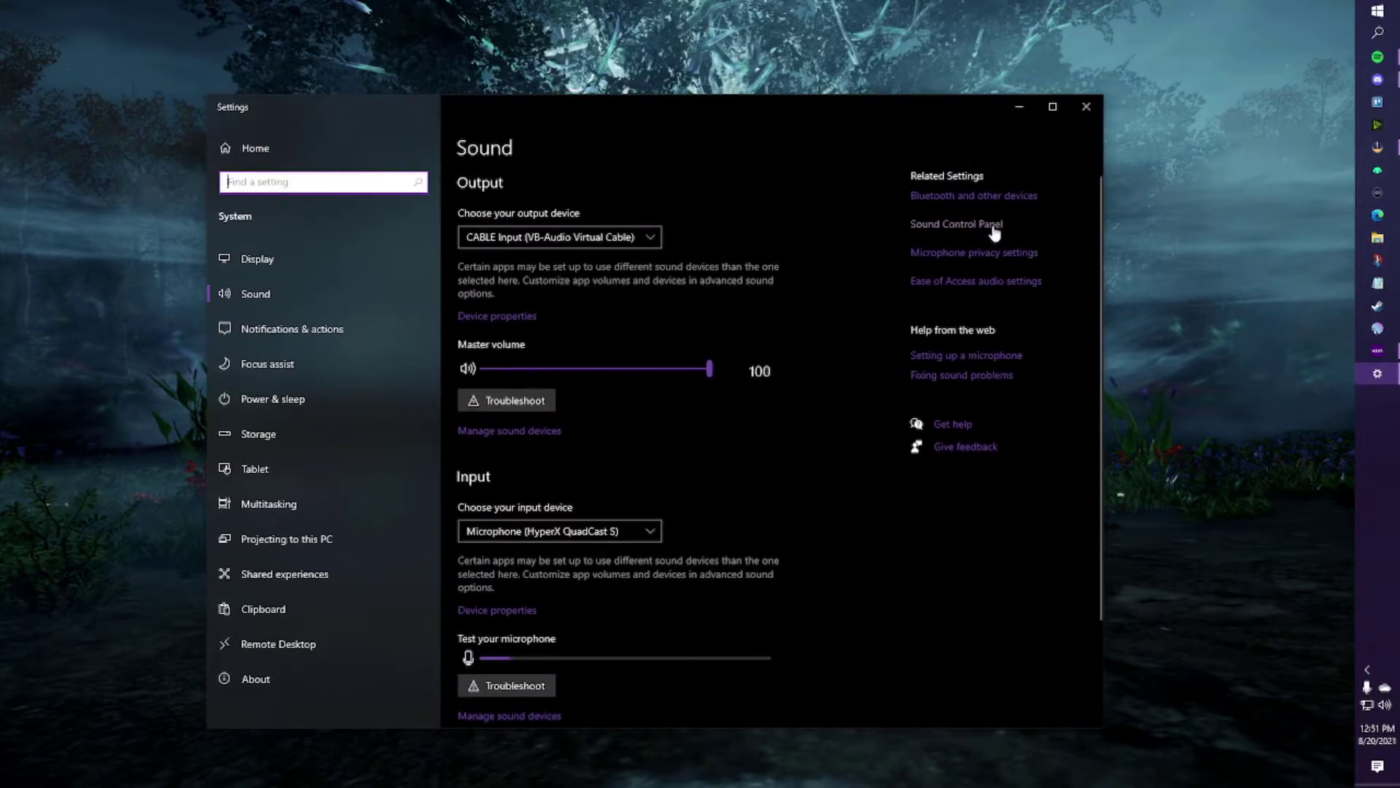
{"action": "scroll", "coordinate": [868, 353], "scroll_direction": "down", "scroll_amount": 3}
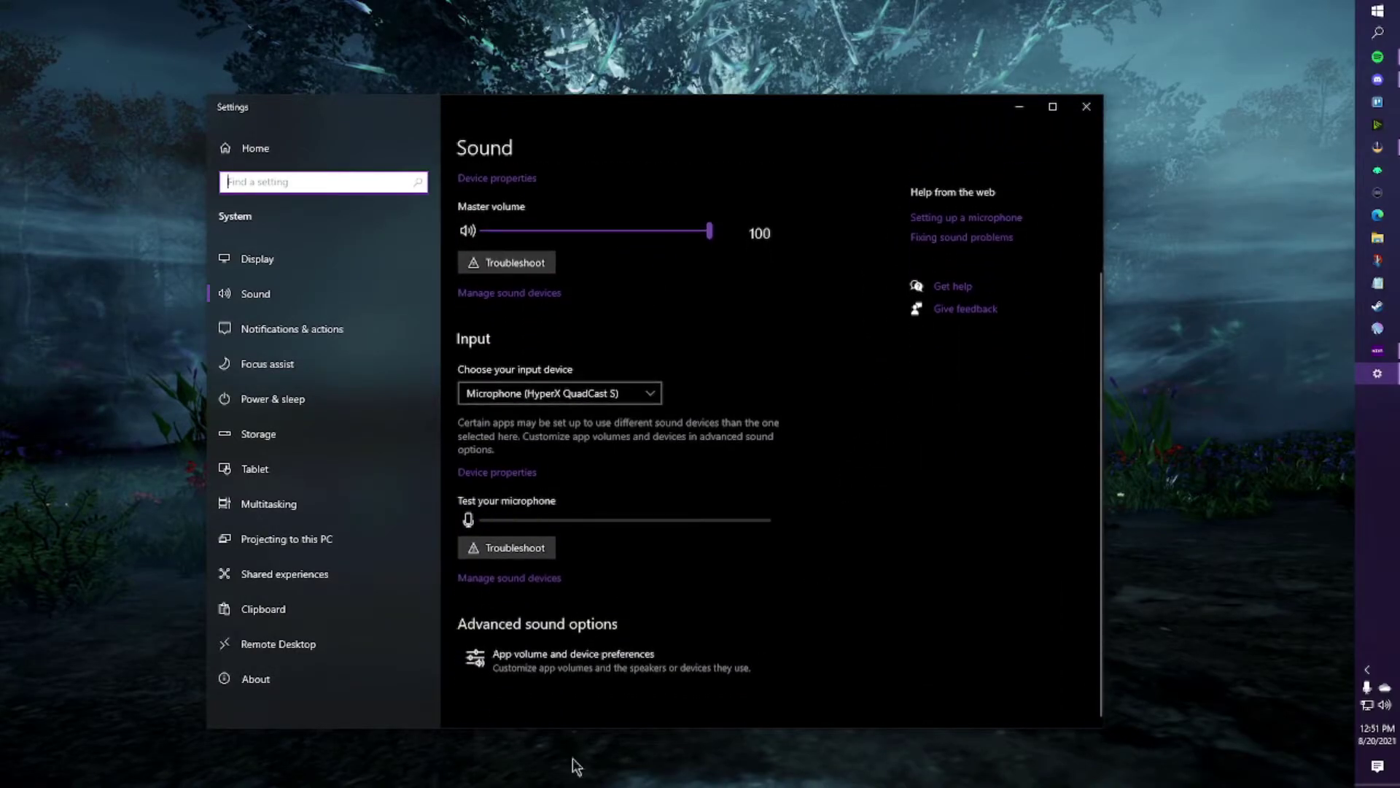
{"action": "scroll", "coordinate": [800, 404], "scroll_direction": "up", "scroll_amount": 3}
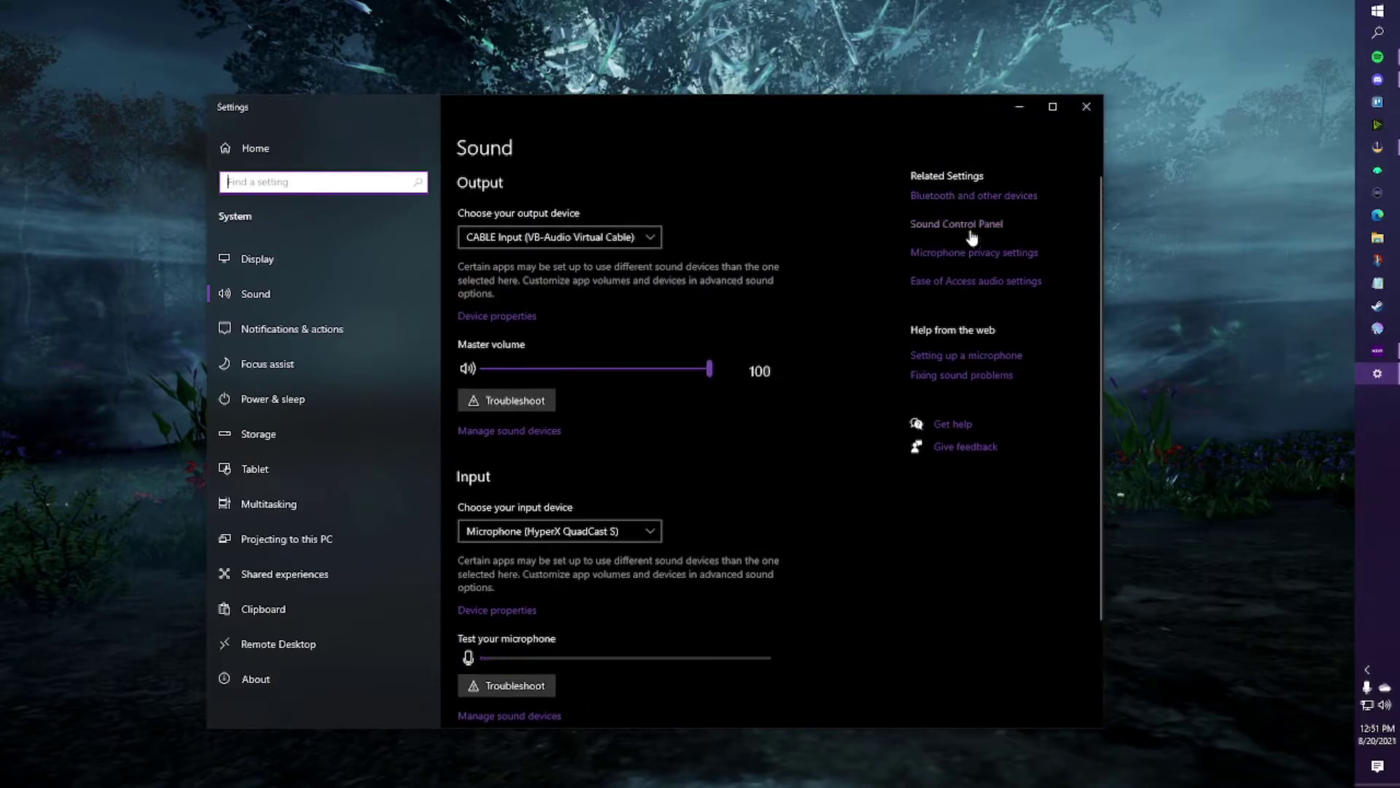
Step: Open the classic Sound Control Panel and select the default CABLE Input playback device
{"action": "left_click", "coordinate": [971, 226]}
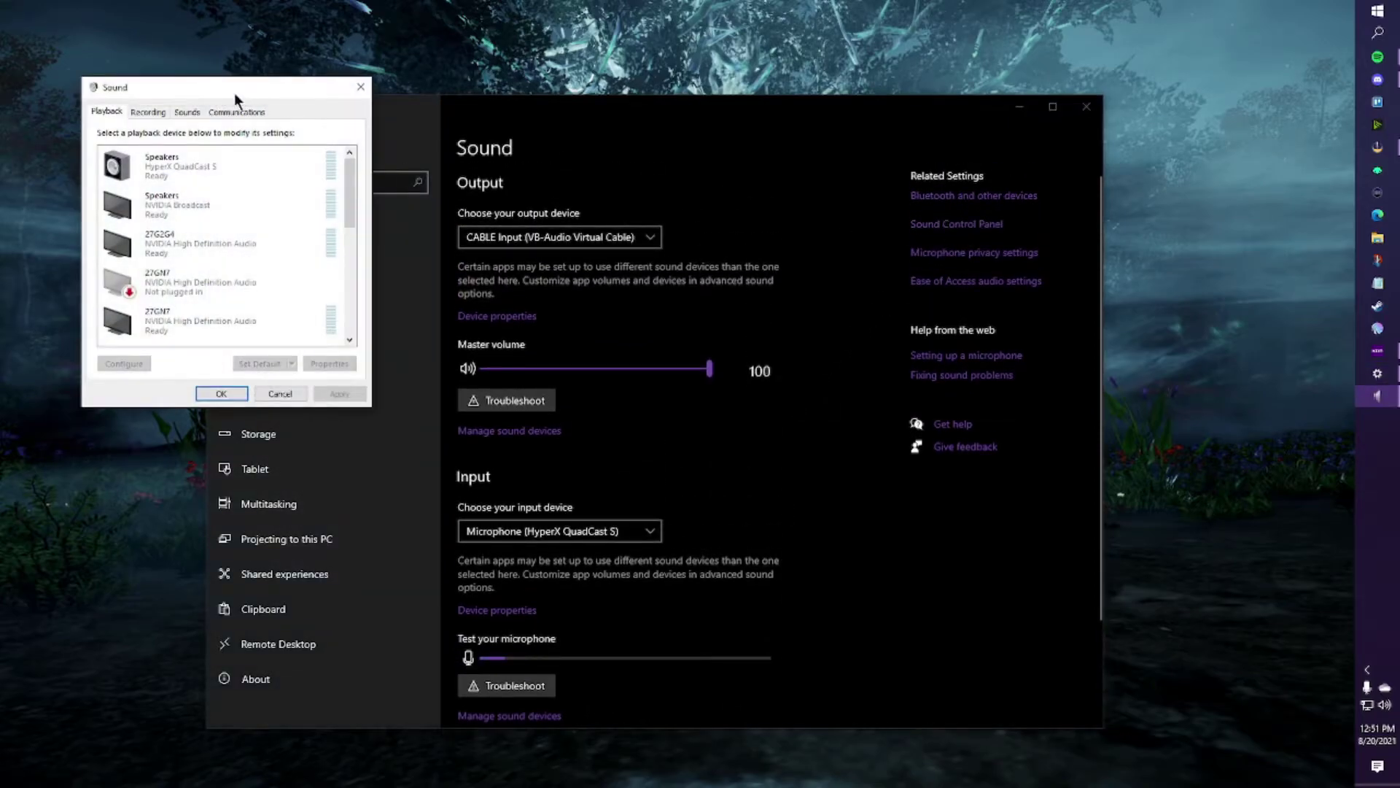
{"action": "left_click_drag", "start_coordinate": [224, 82], "coordinate": [669, 182]}
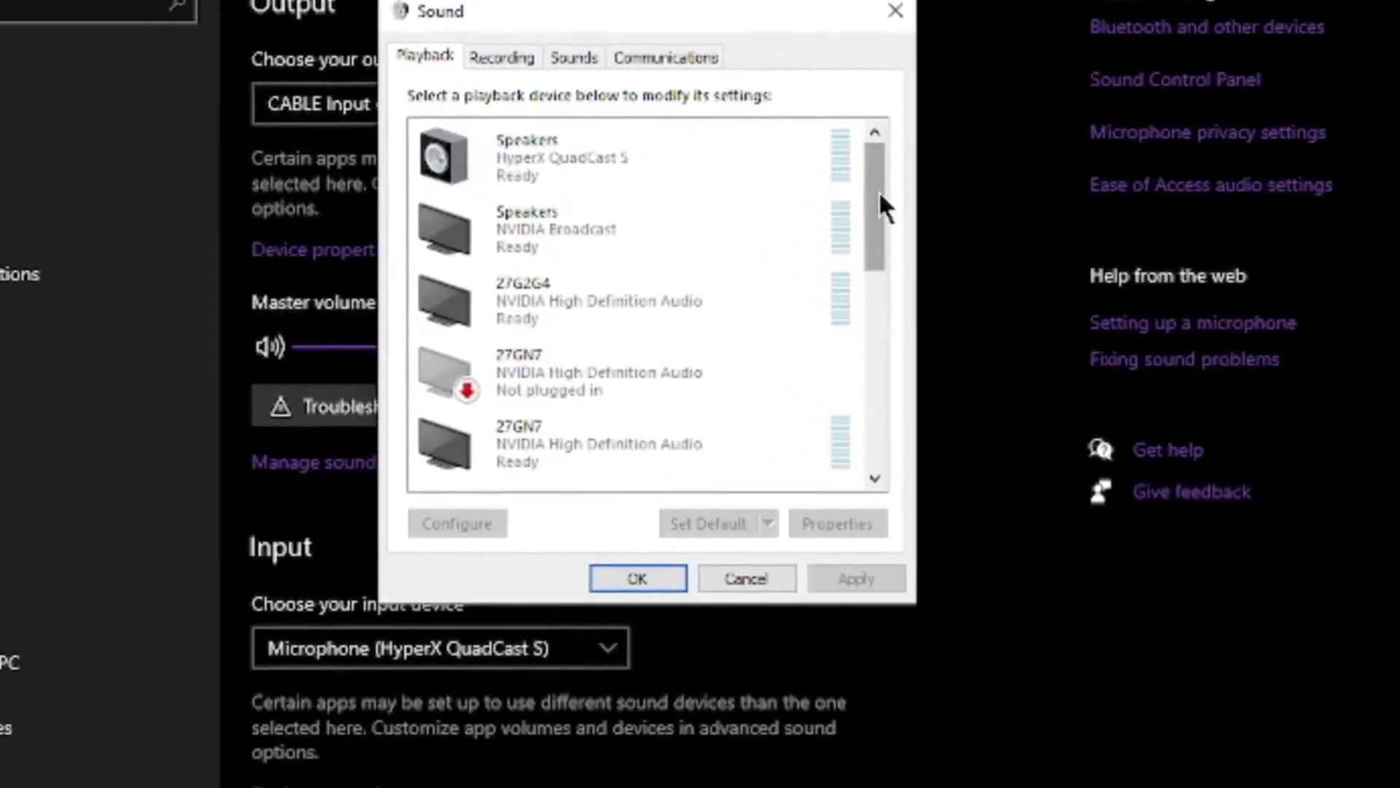
{"action": "left_click_drag", "start_coordinate": [882, 206], "coordinate": [858, 454]}
{"action": "left_click", "coordinate": [488, 474]}
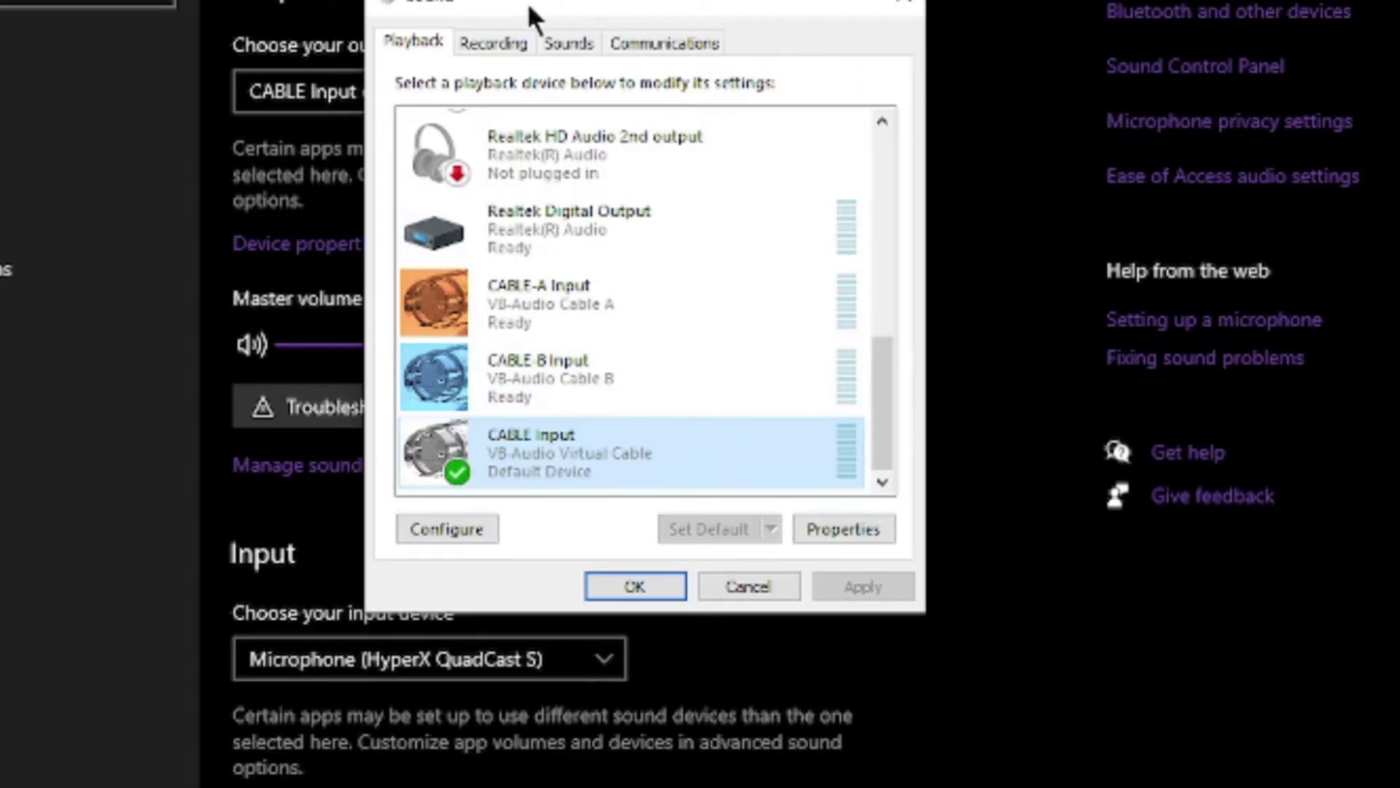
Step: Keep CABLE-A Output's 'Listen to this device' playing through HyperX QuadCast S speakers
{"action": "left_click", "coordinate": [488, 42]}
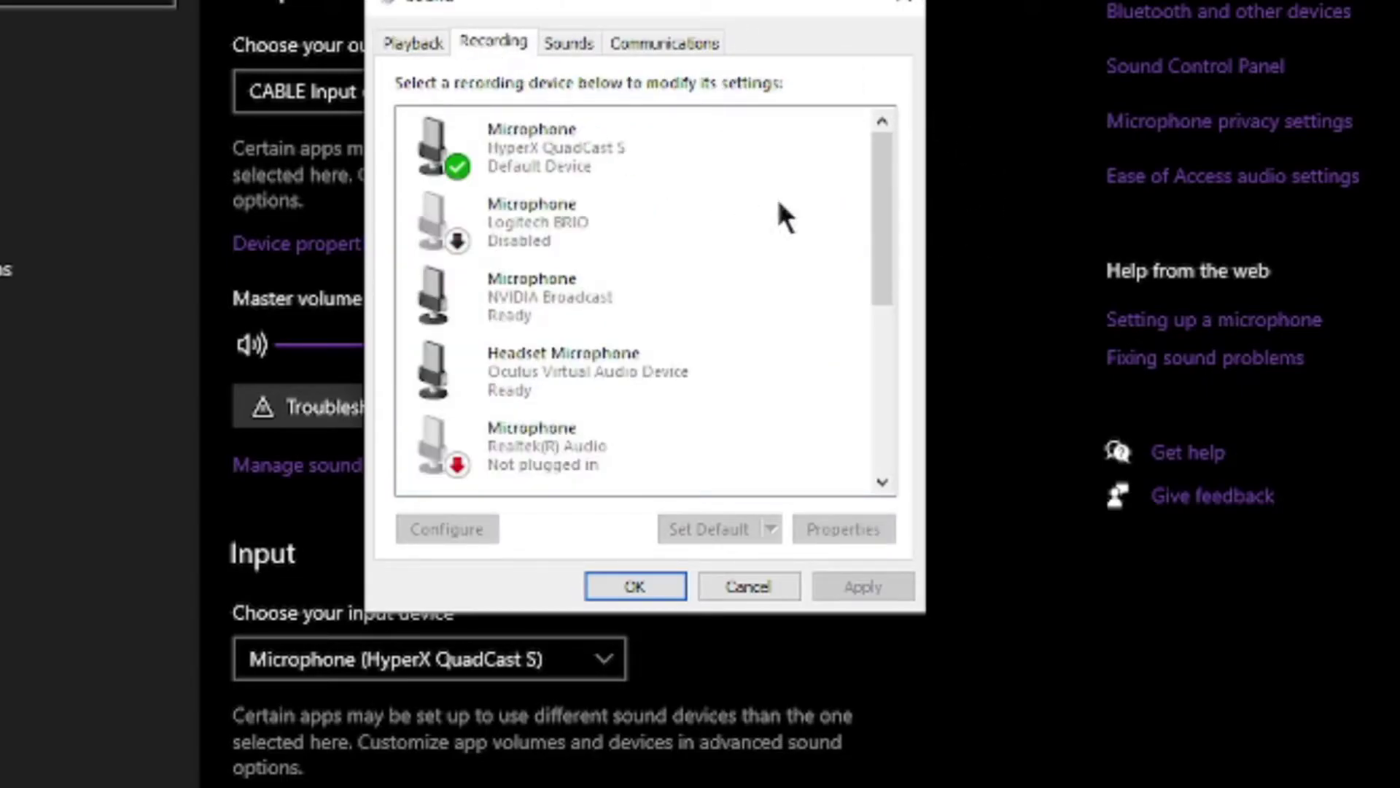
{"action": "left_click_drag", "start_coordinate": [885, 188], "coordinate": [882, 452]}
{"action": "left_click", "coordinate": [536, 291]}
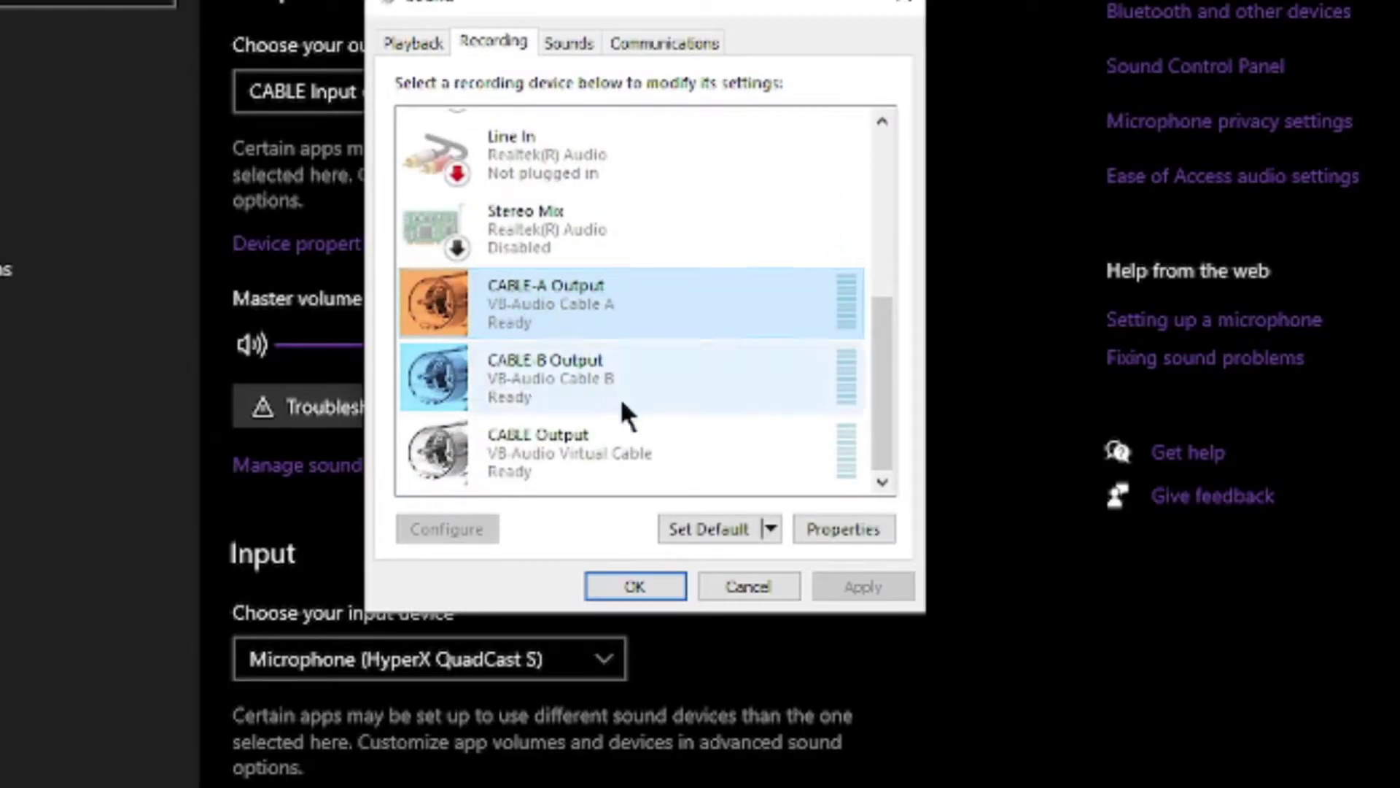
{"action": "left_click", "coordinate": [876, 527]}
{"action": "left_click", "coordinate": [523, 151]}
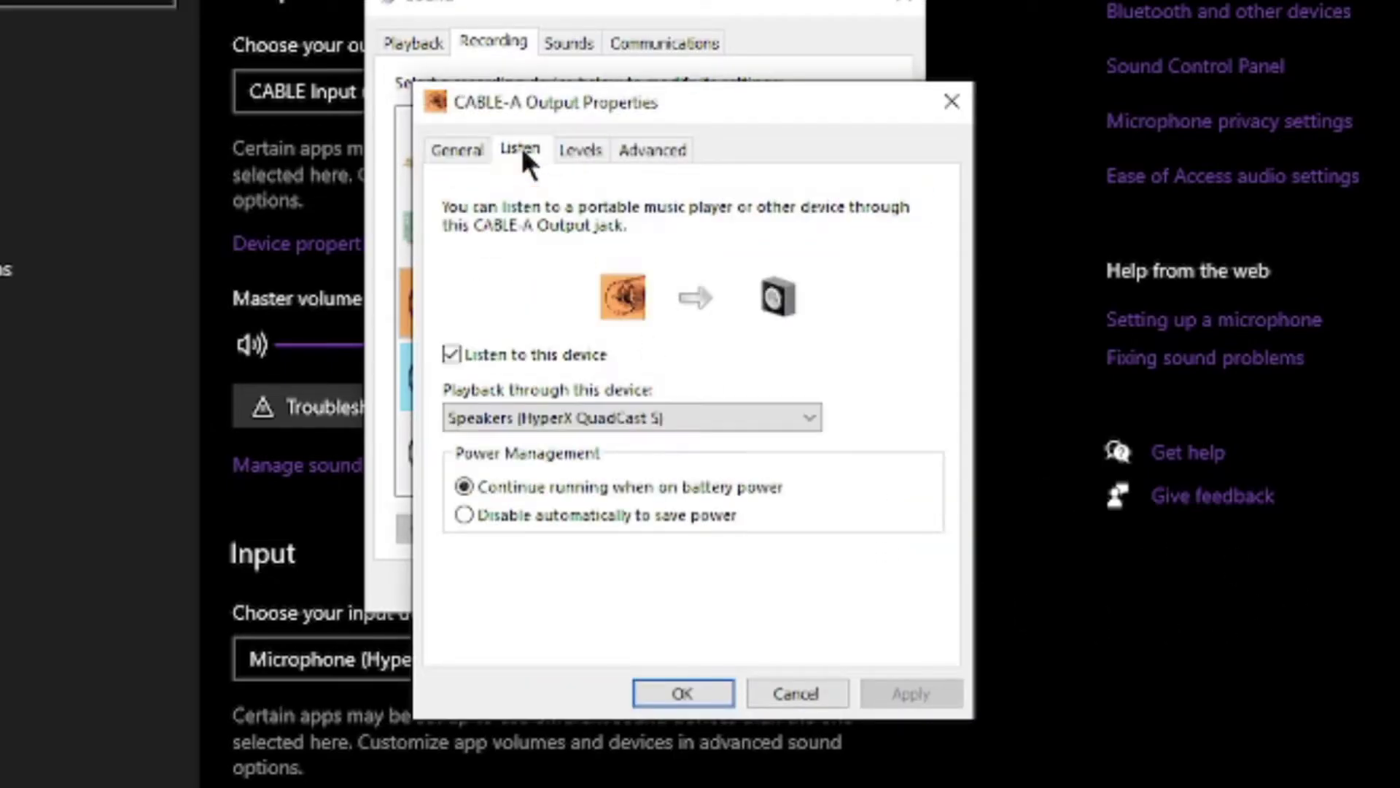
{"action": "left_click", "coordinate": [452, 354]}
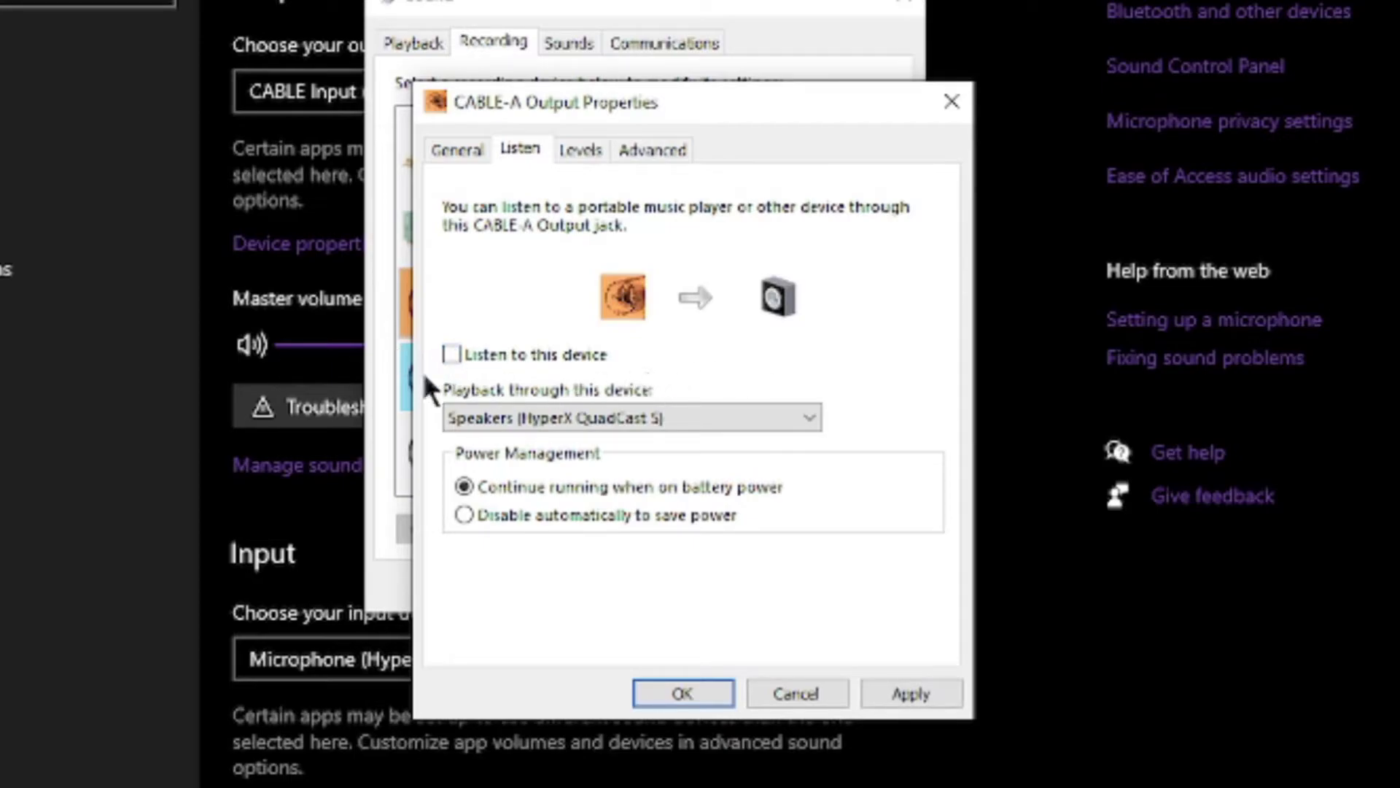
{"action": "left_click", "coordinate": [452, 354]}
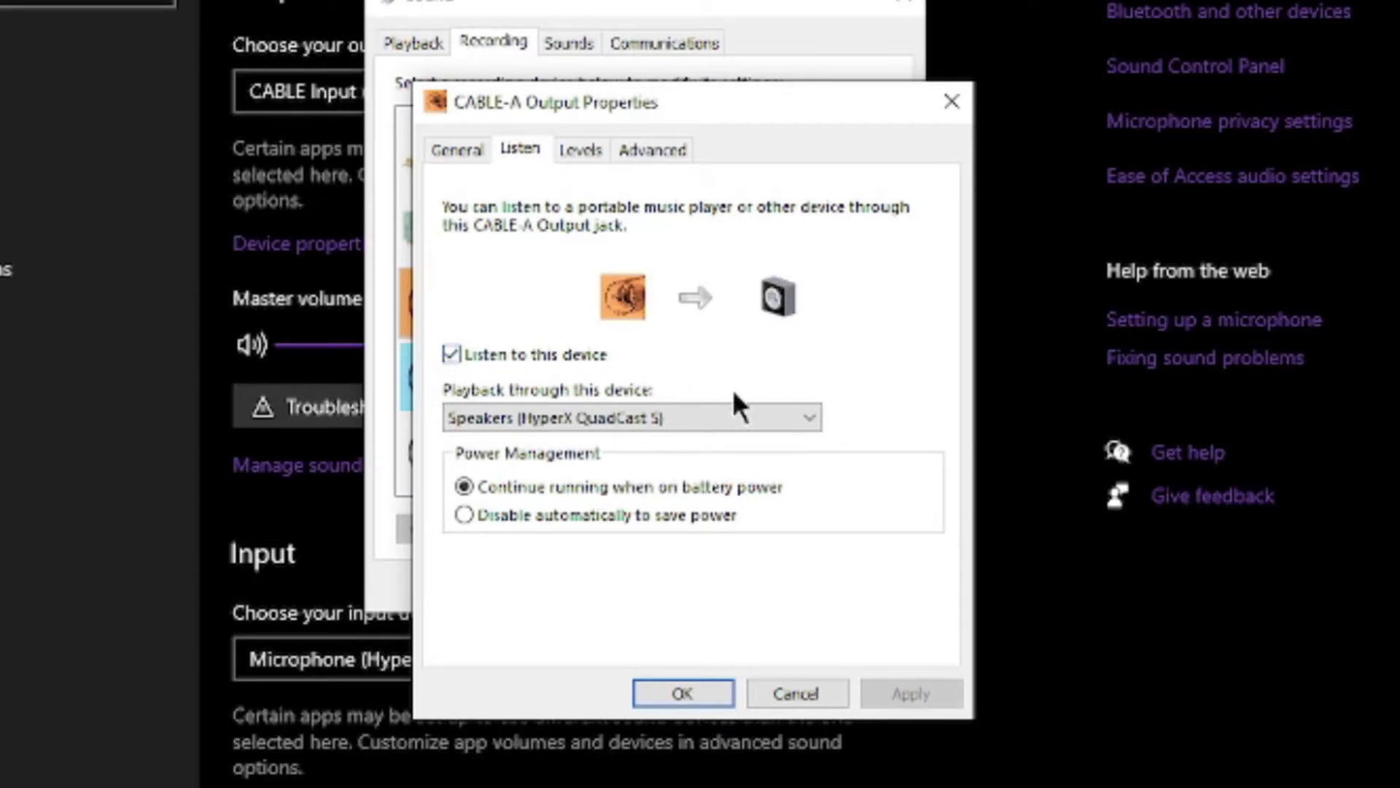
{"action": "left_click", "coordinate": [726, 417]}
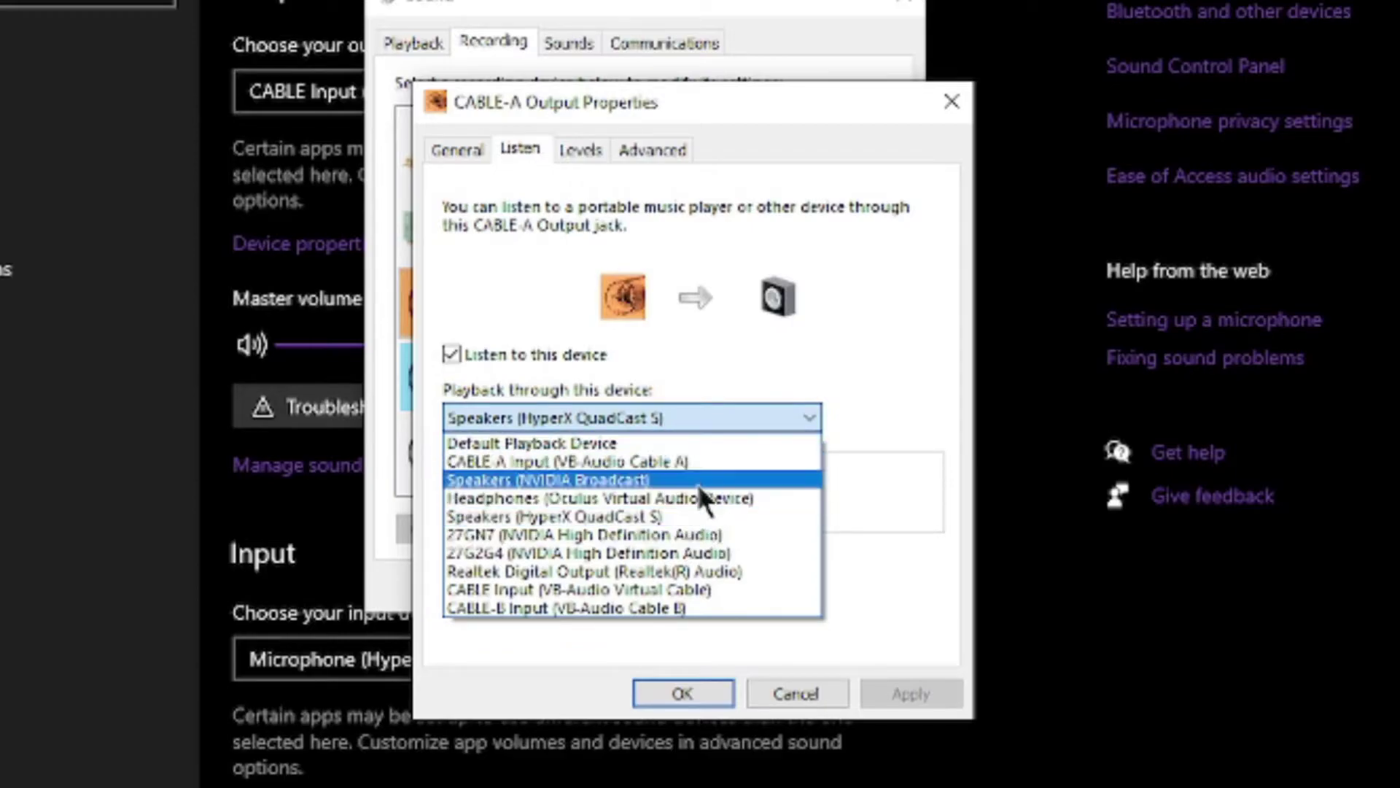
{"action": "left_click", "coordinate": [704, 517]}
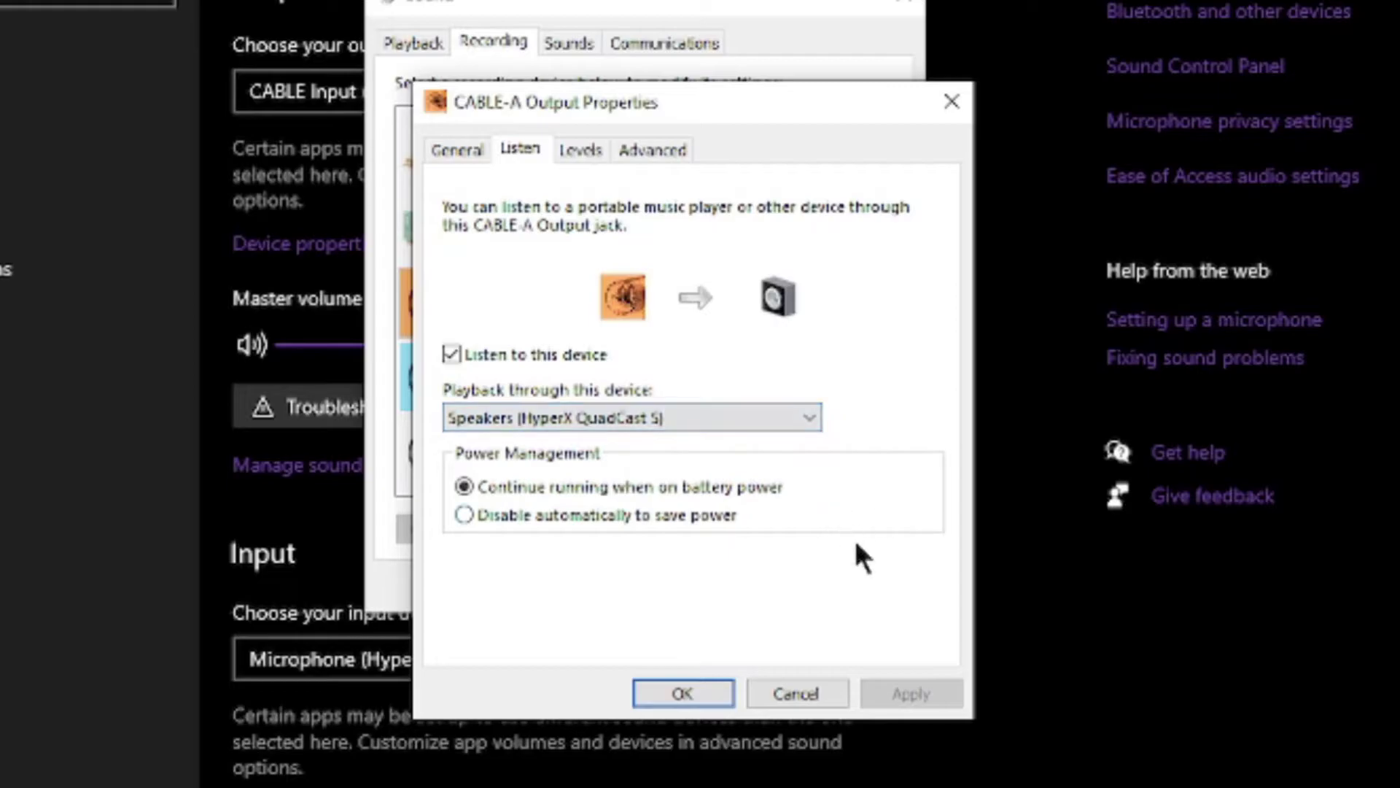
{"action": "left_click", "coordinate": [664, 697]}
Step: Check the Listen settings of CABLE-B Output and CABLE Output, then close the Sound dialog
{"action": "left_click", "coordinate": [552, 376]}
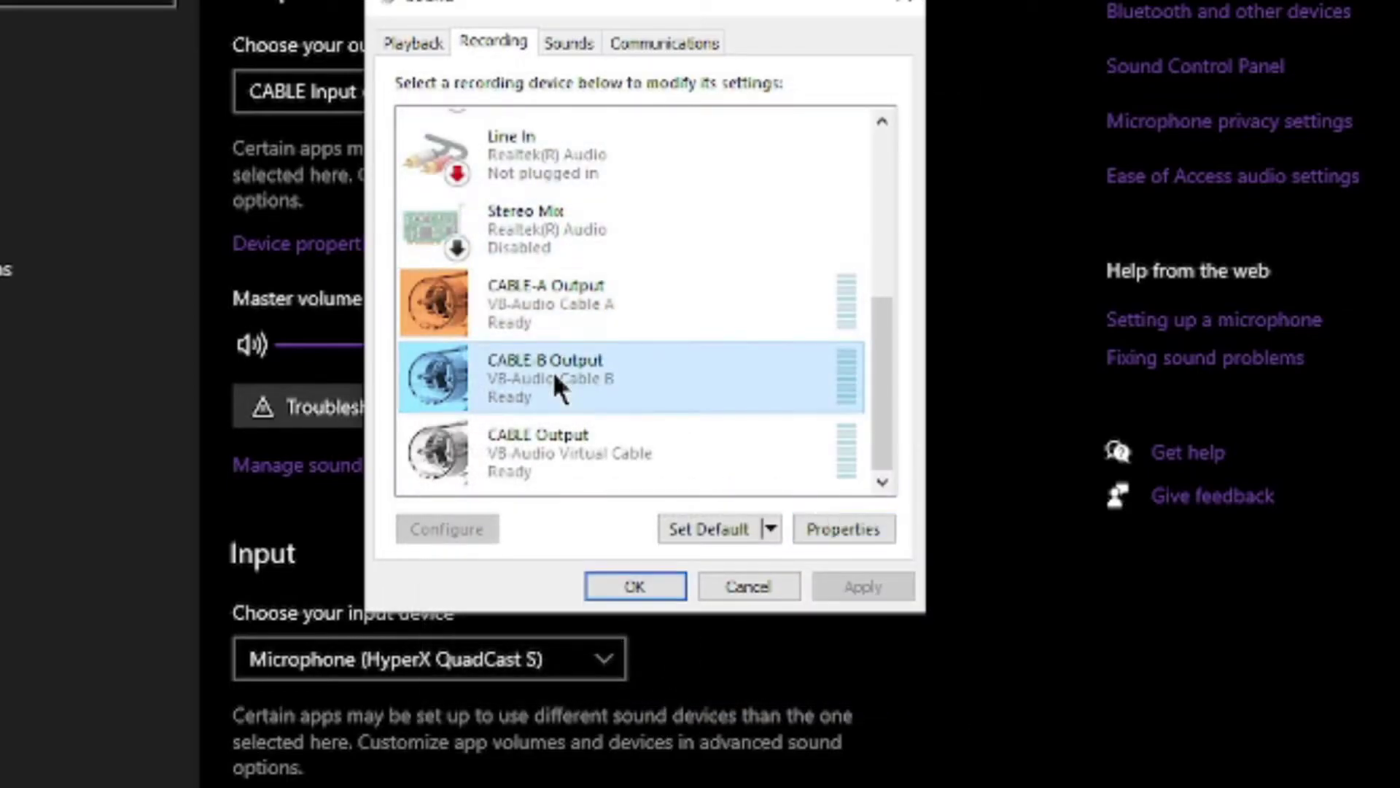
{"action": "left_click", "coordinate": [854, 531]}
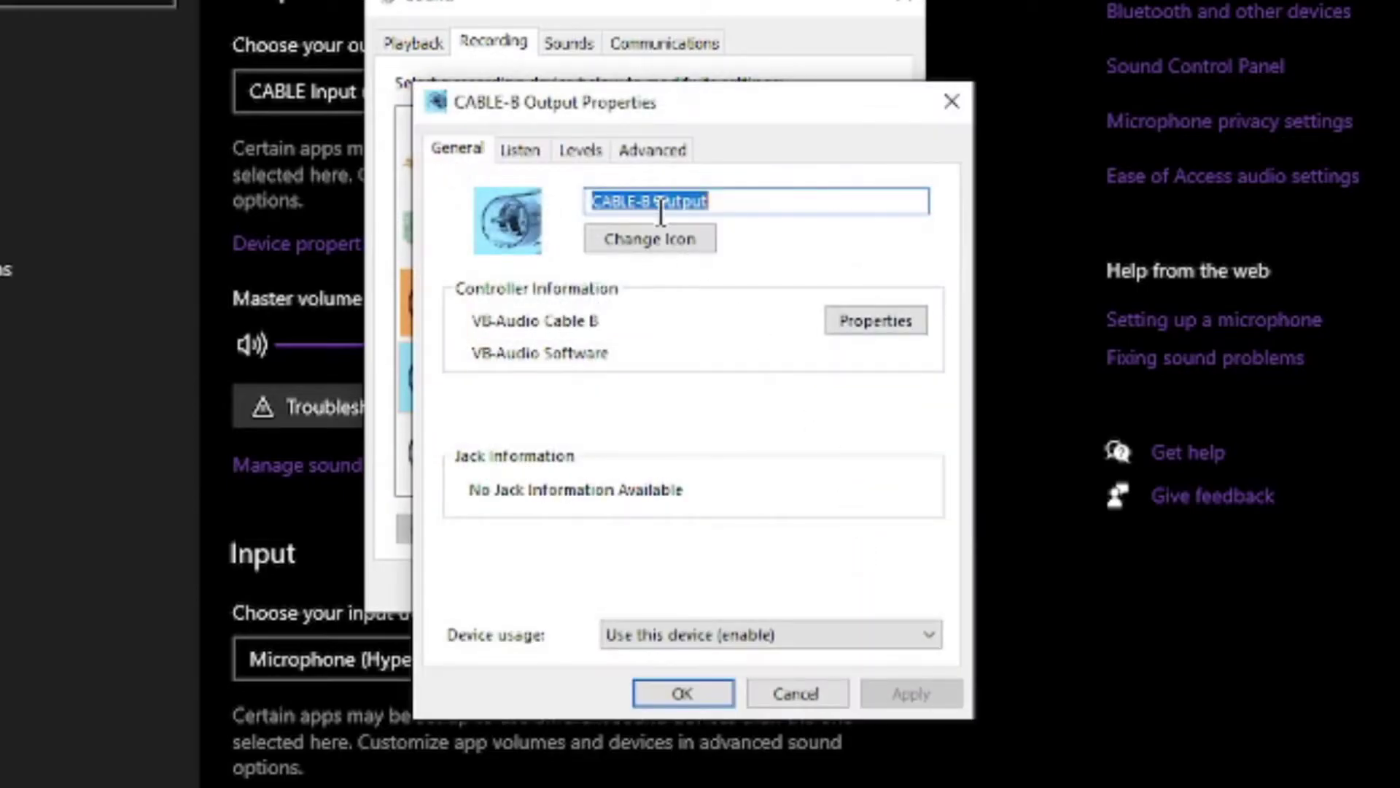
{"action": "left_click", "coordinate": [515, 150]}
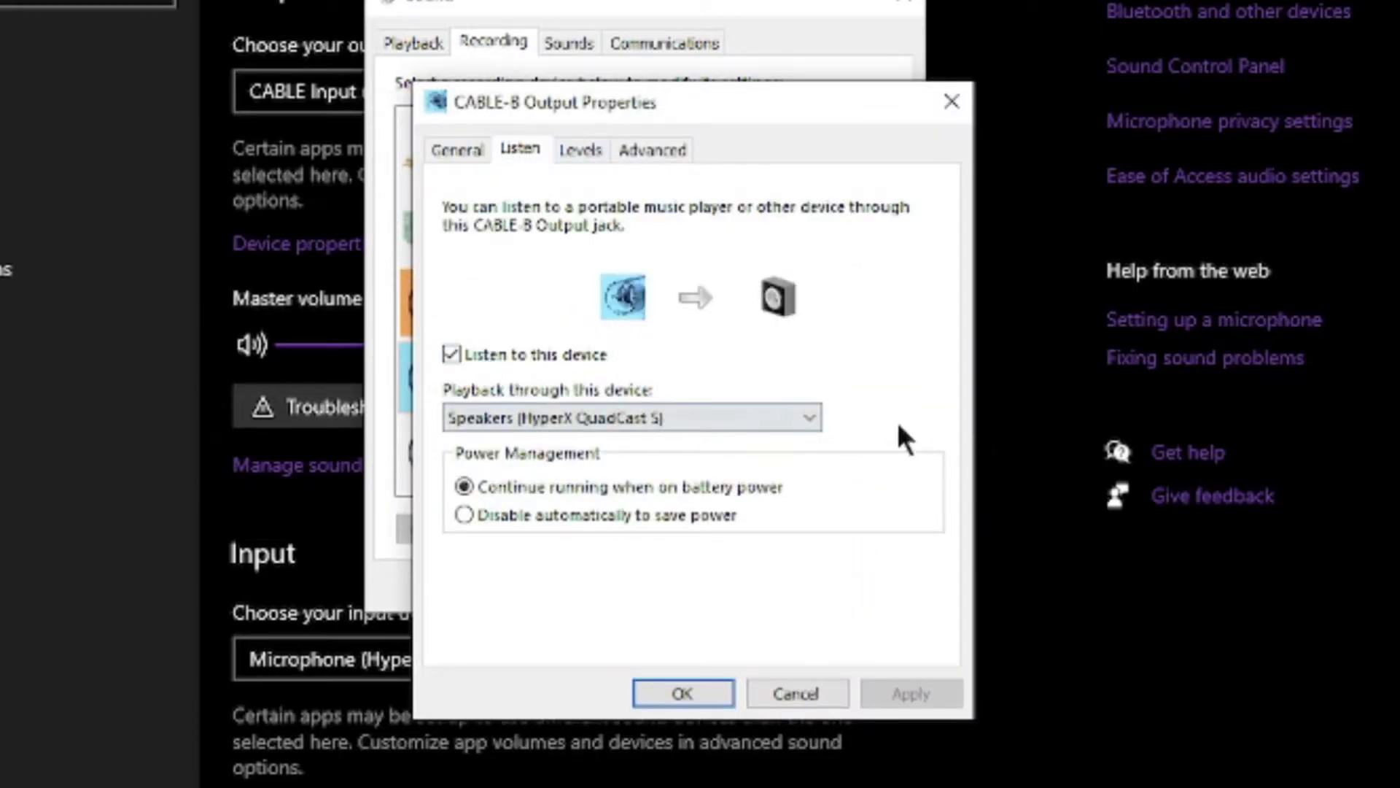
{"action": "left_click", "coordinate": [713, 697]}
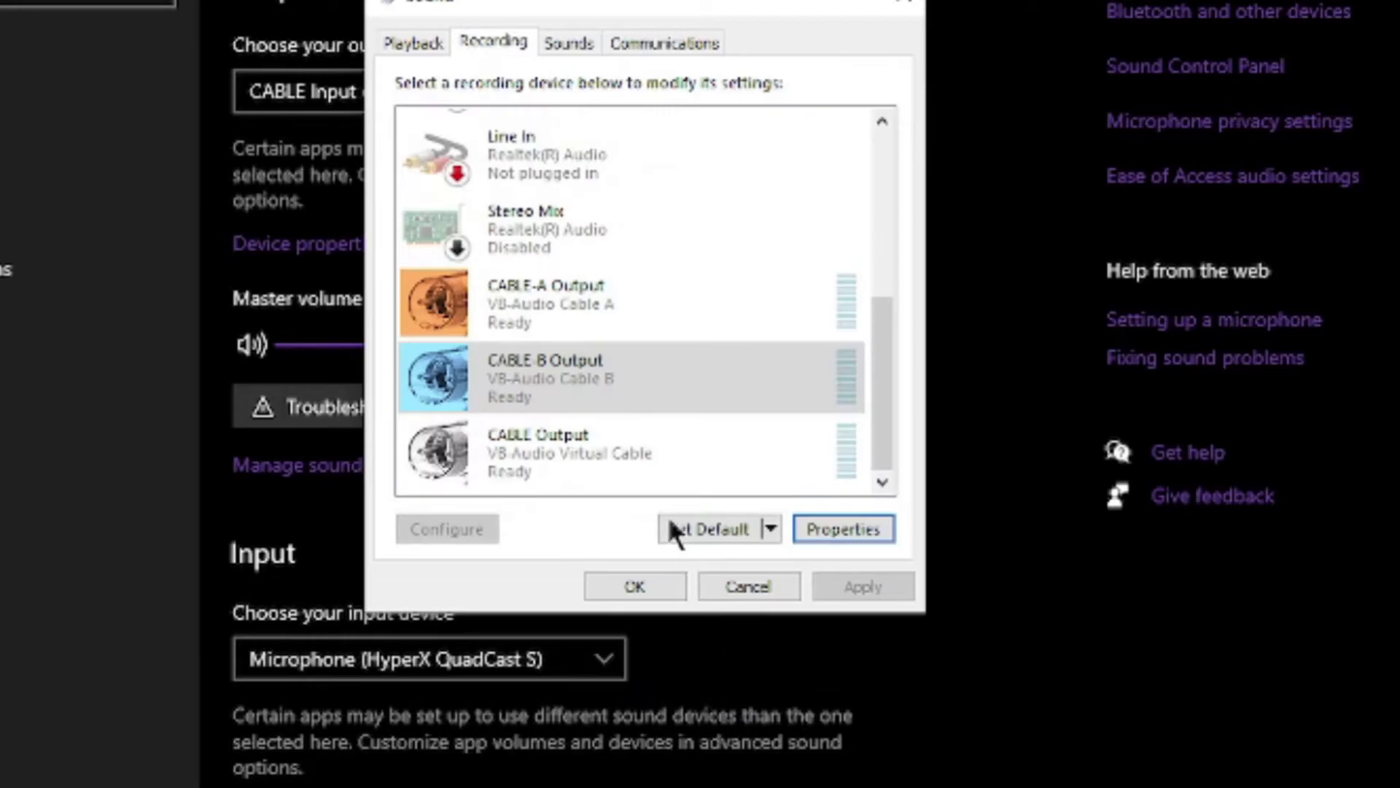
{"action": "left_click", "coordinate": [578, 475]}
{"action": "left_click", "coordinate": [866, 527]}
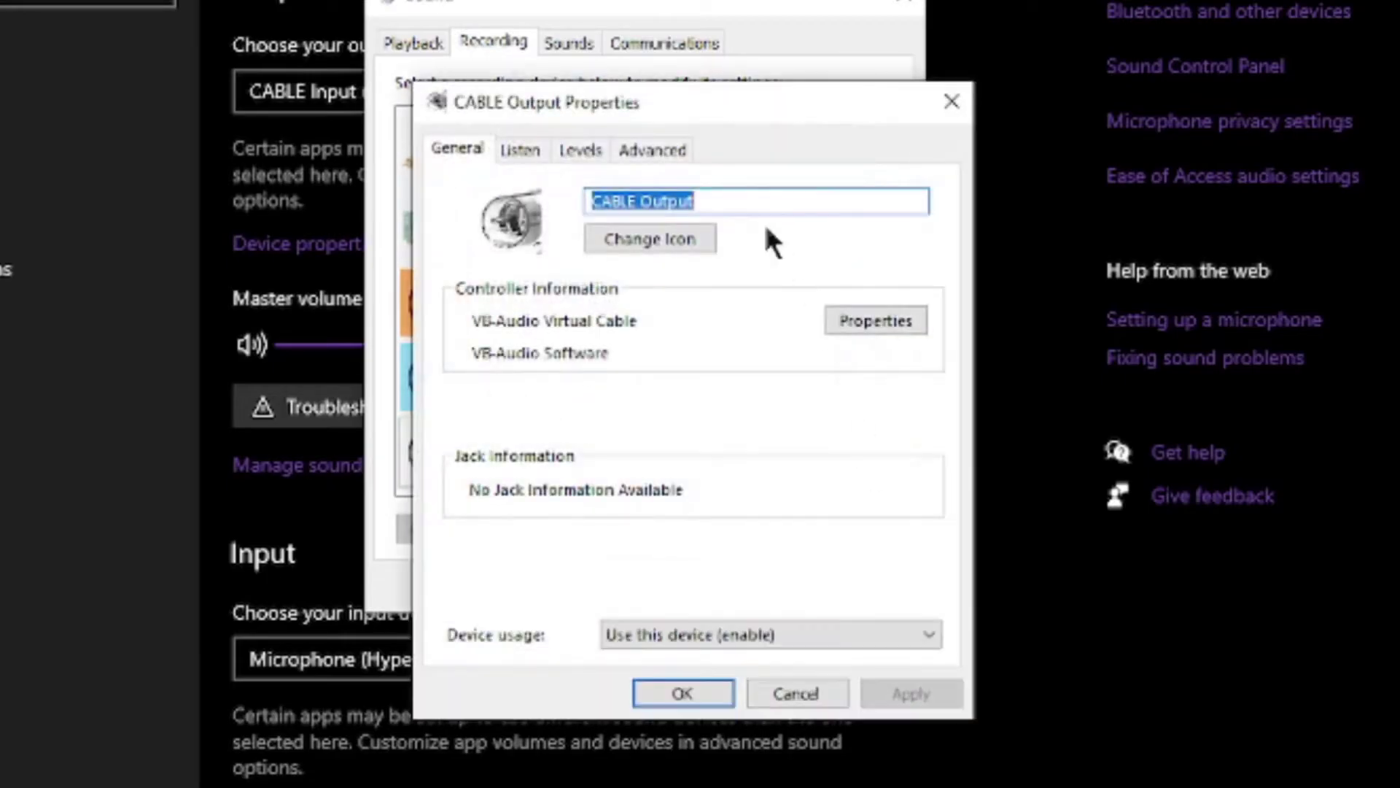
{"action": "left_click", "coordinate": [532, 145]}
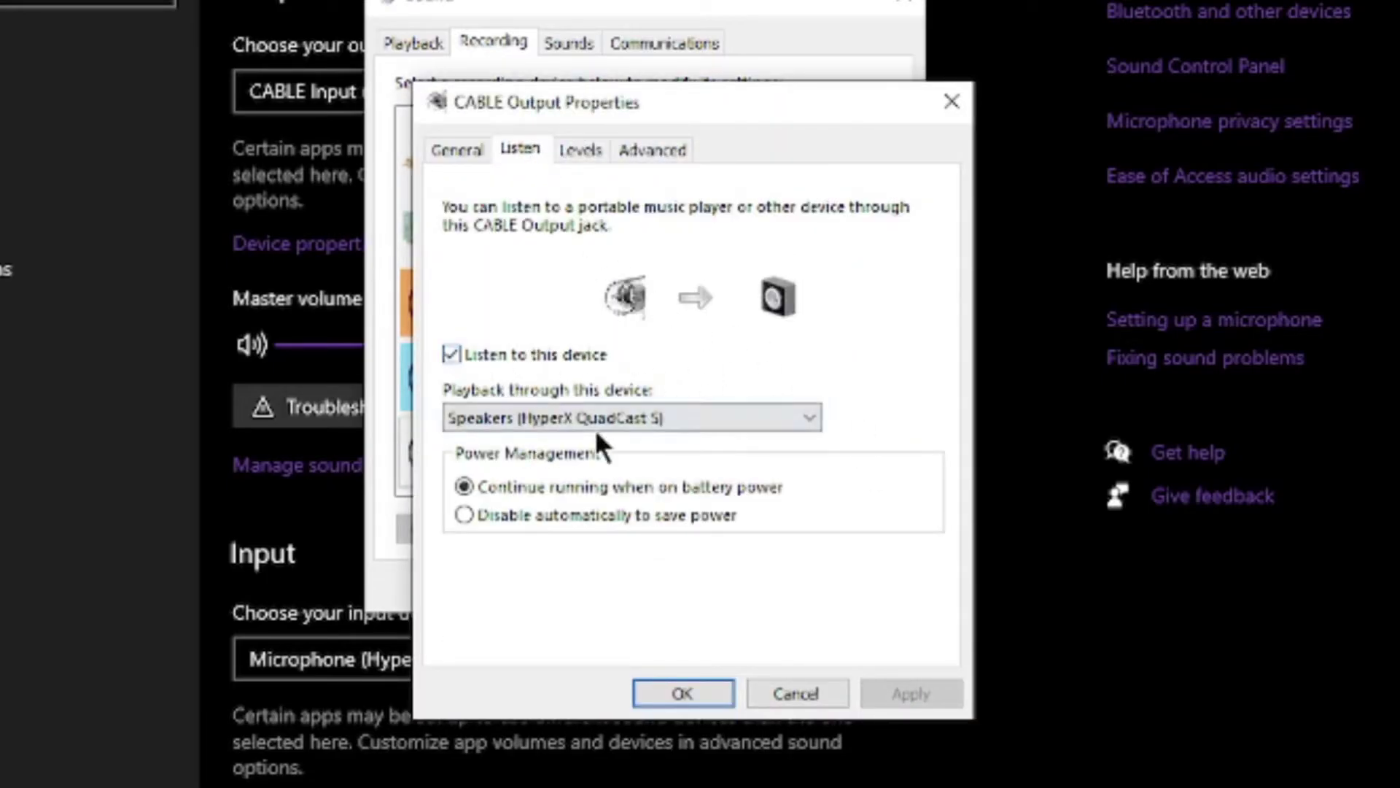
{"action": "left_click", "coordinate": [688, 694]}
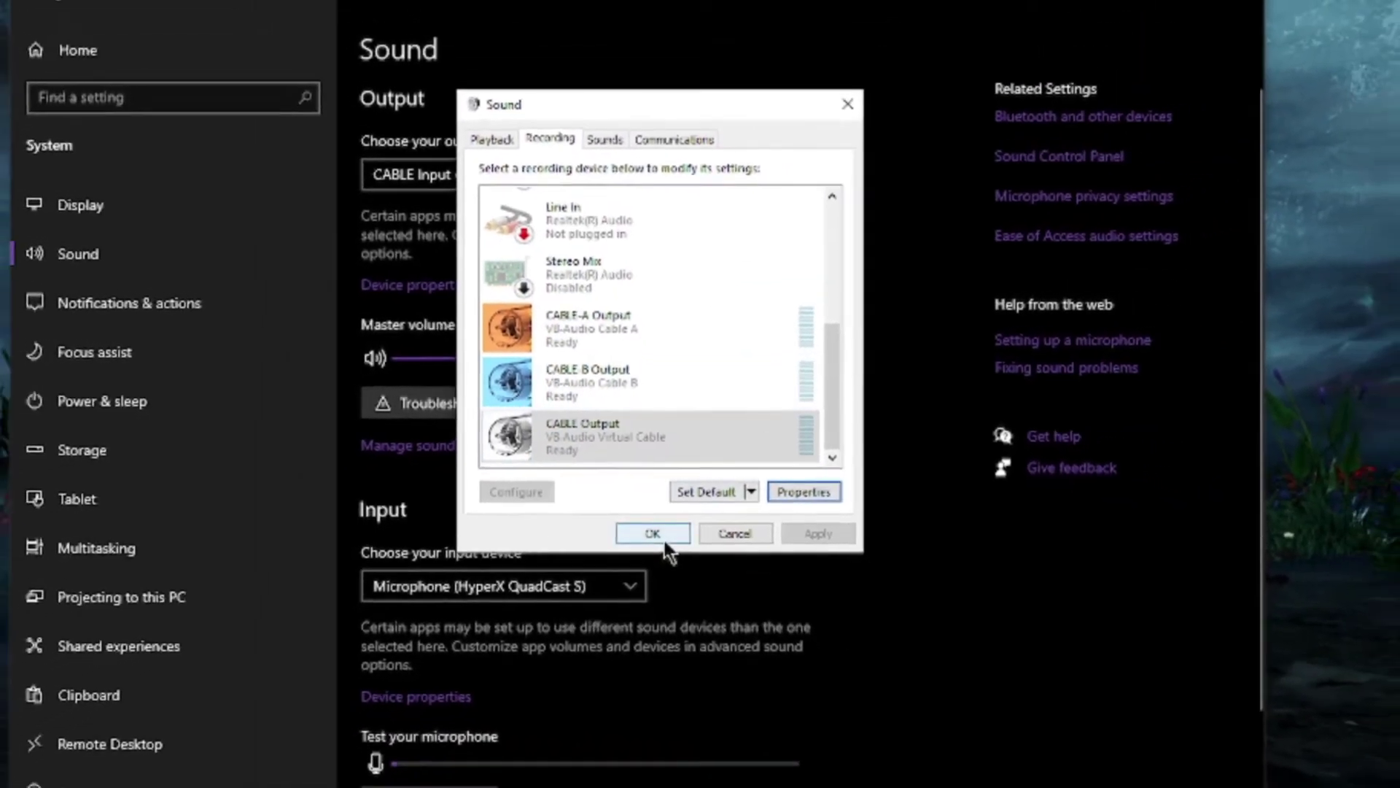
{"action": "left_click", "coordinate": [649, 542]}
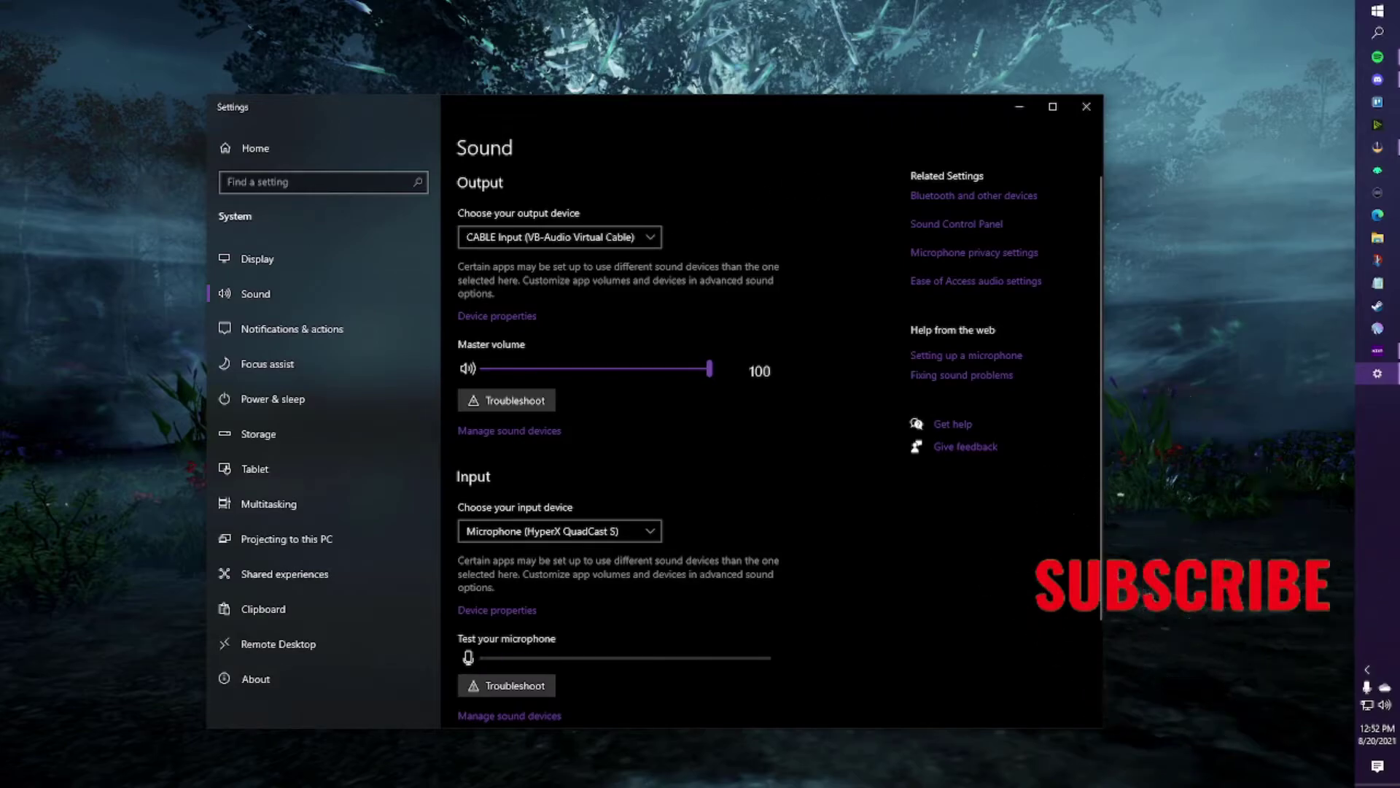
Step: Bring OBS forward and open its Settings on the Audio page, with all global devices Disabled
{"action": "left_click", "coordinate": [1377, 147]}
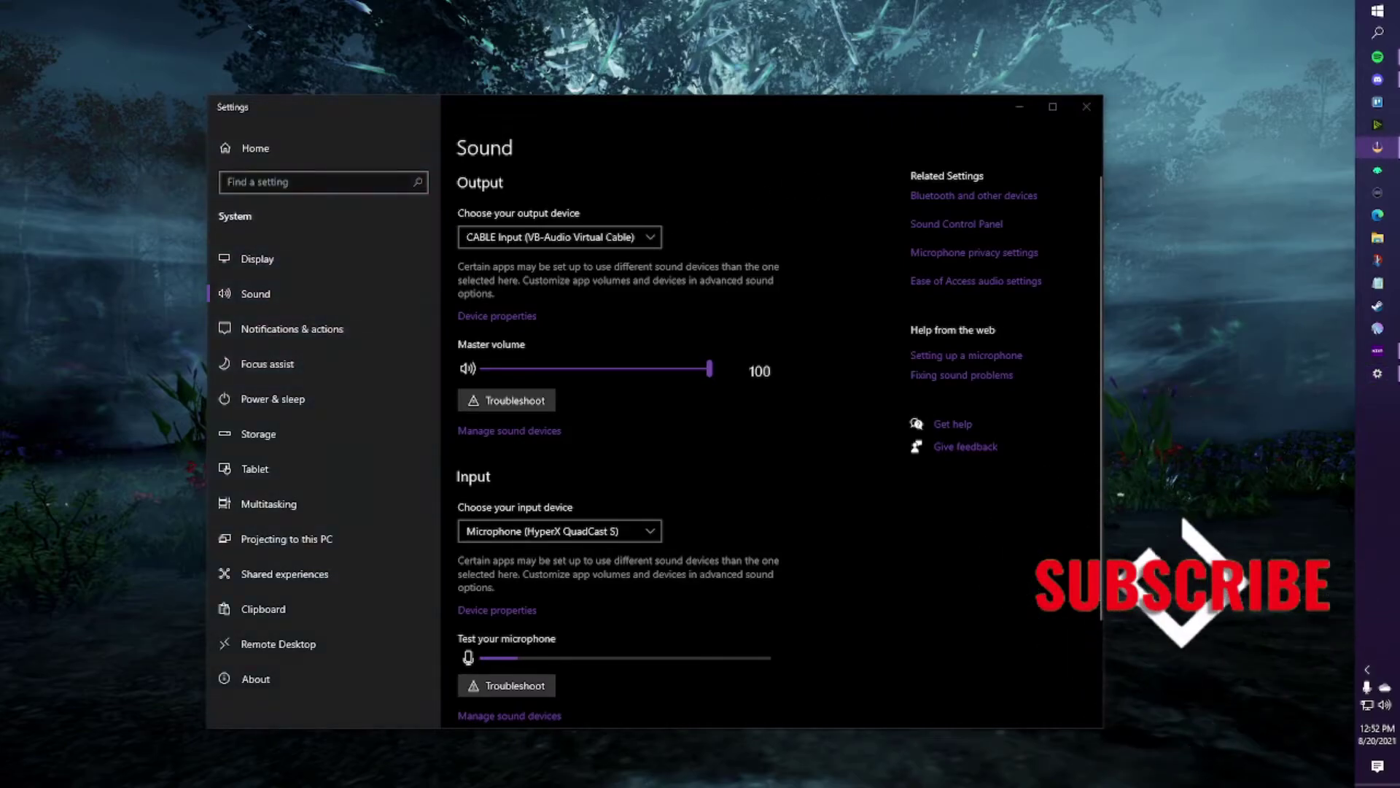
{"action": "left_click_drag", "start_coordinate": [0, 226], "coordinate": [779, 0]}
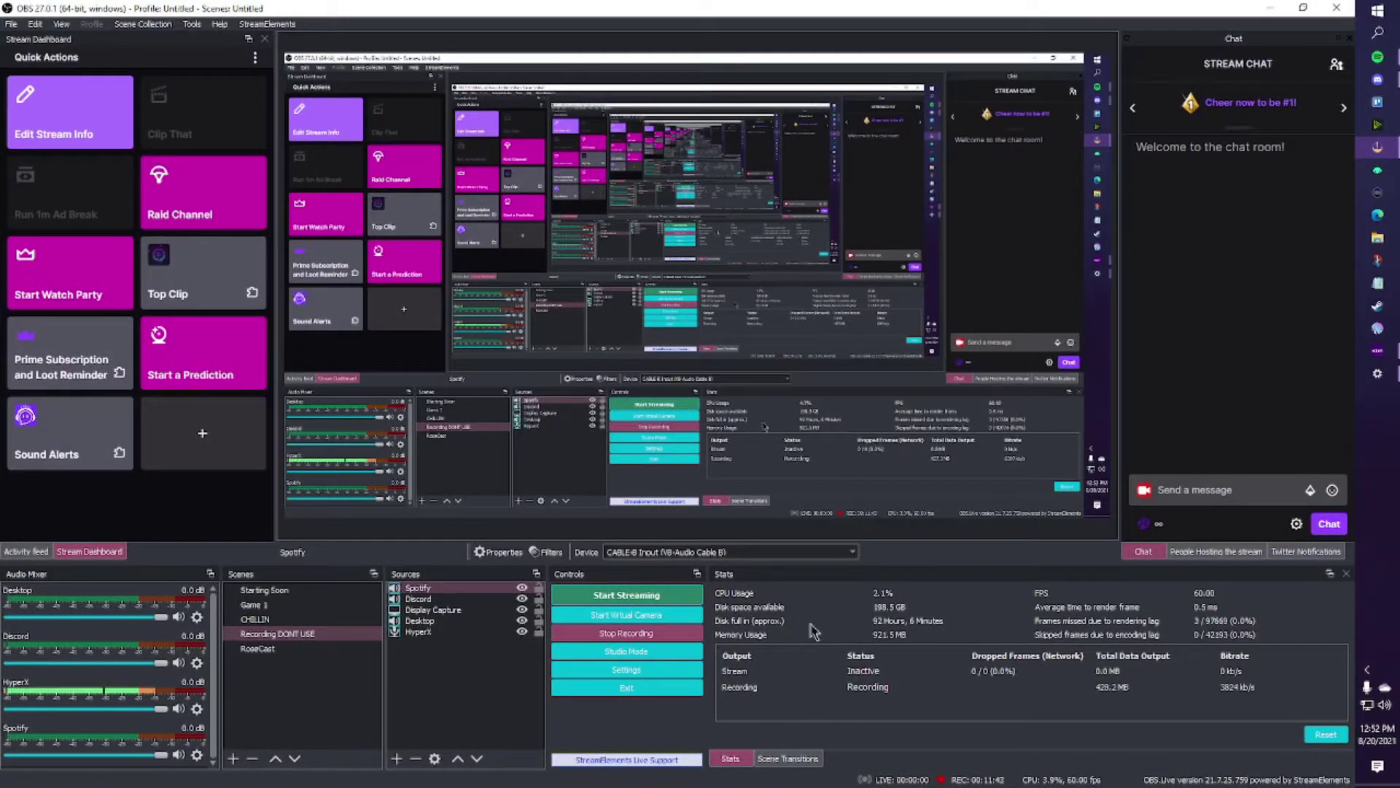
{"action": "left_click", "coordinate": [418, 600]}
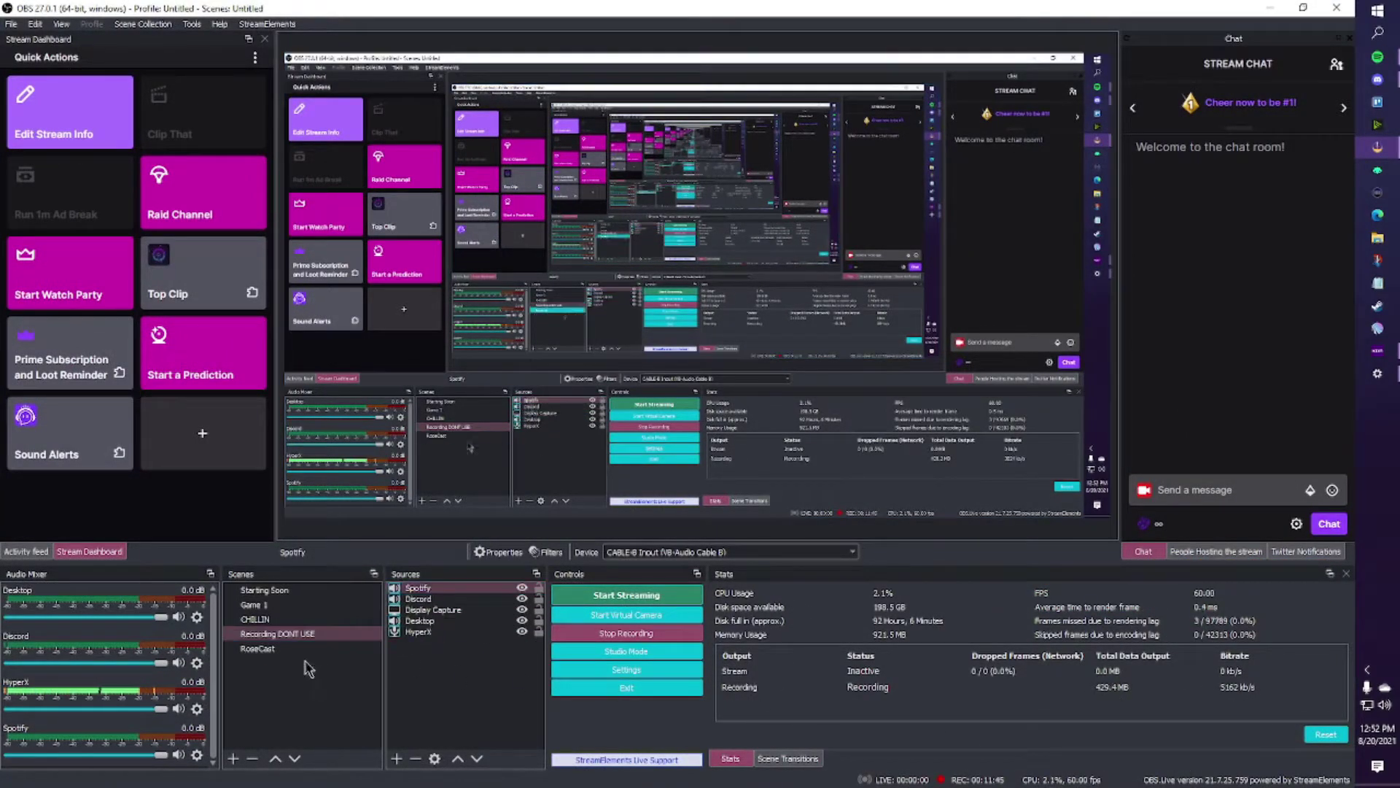
{"action": "left_click", "coordinate": [625, 676]}
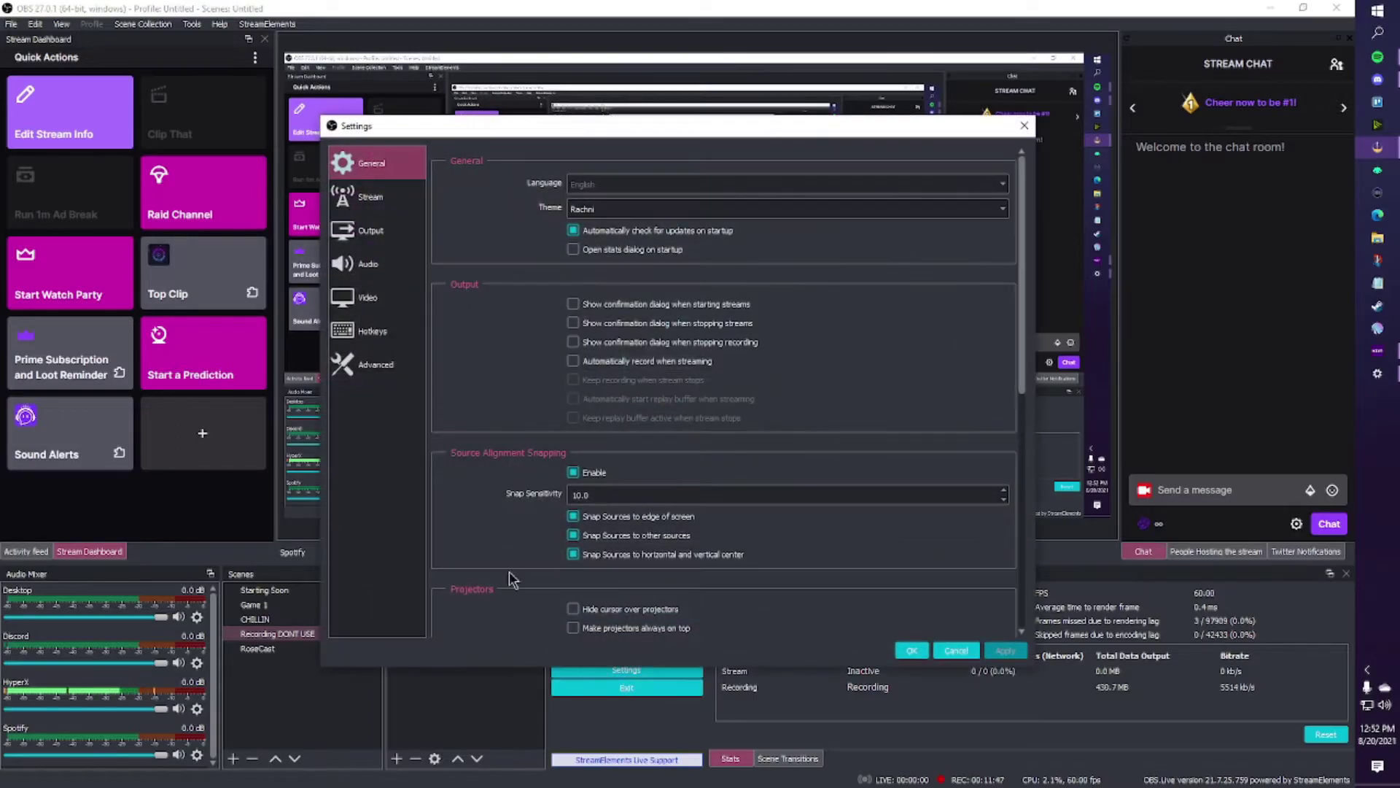
{"action": "left_click", "coordinate": [367, 264]}
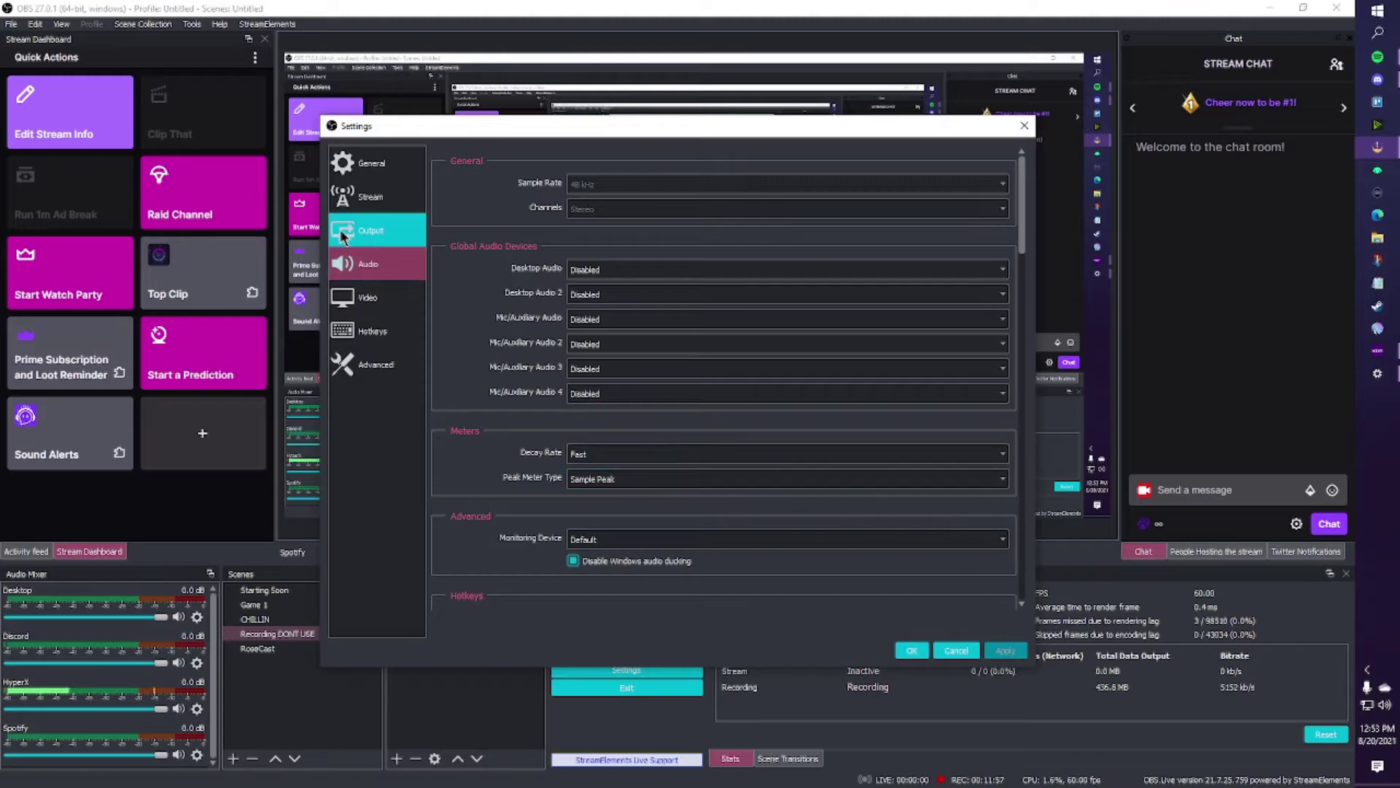
Step: Review the Output page's streaming Audio Track option, then close OBS Settings with OK
{"action": "left_click", "coordinate": [384, 243]}
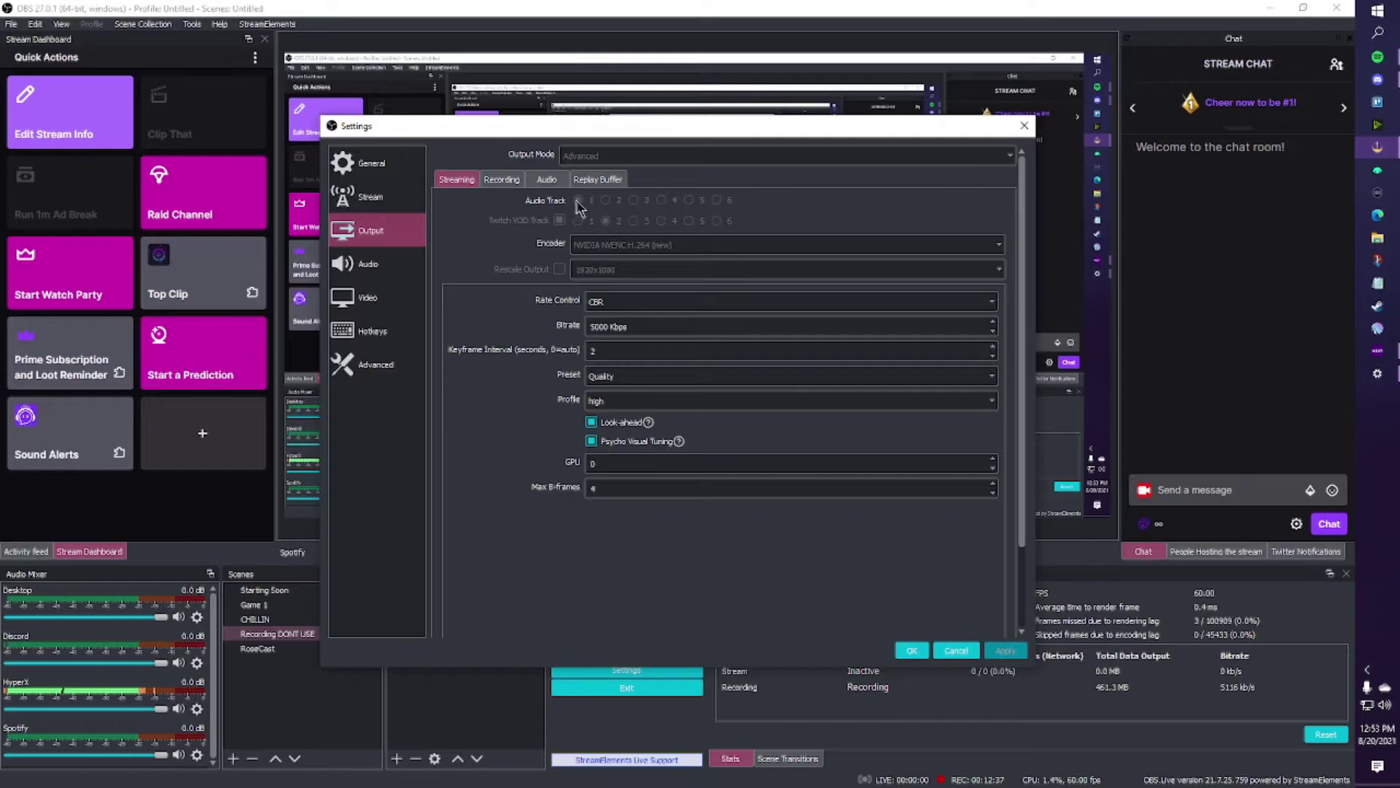
{"action": "left_click", "coordinate": [580, 204]}
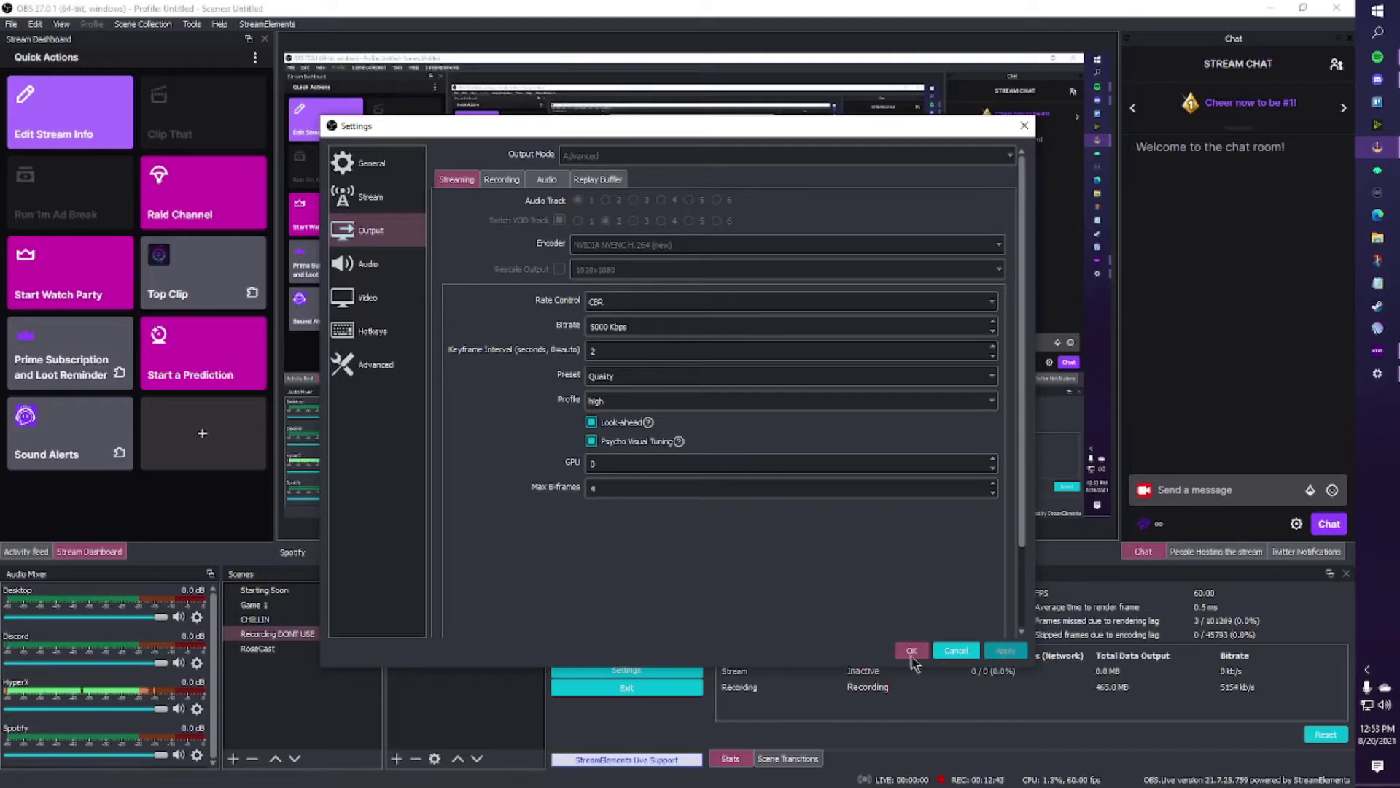
{"action": "left_click", "coordinate": [911, 650]}
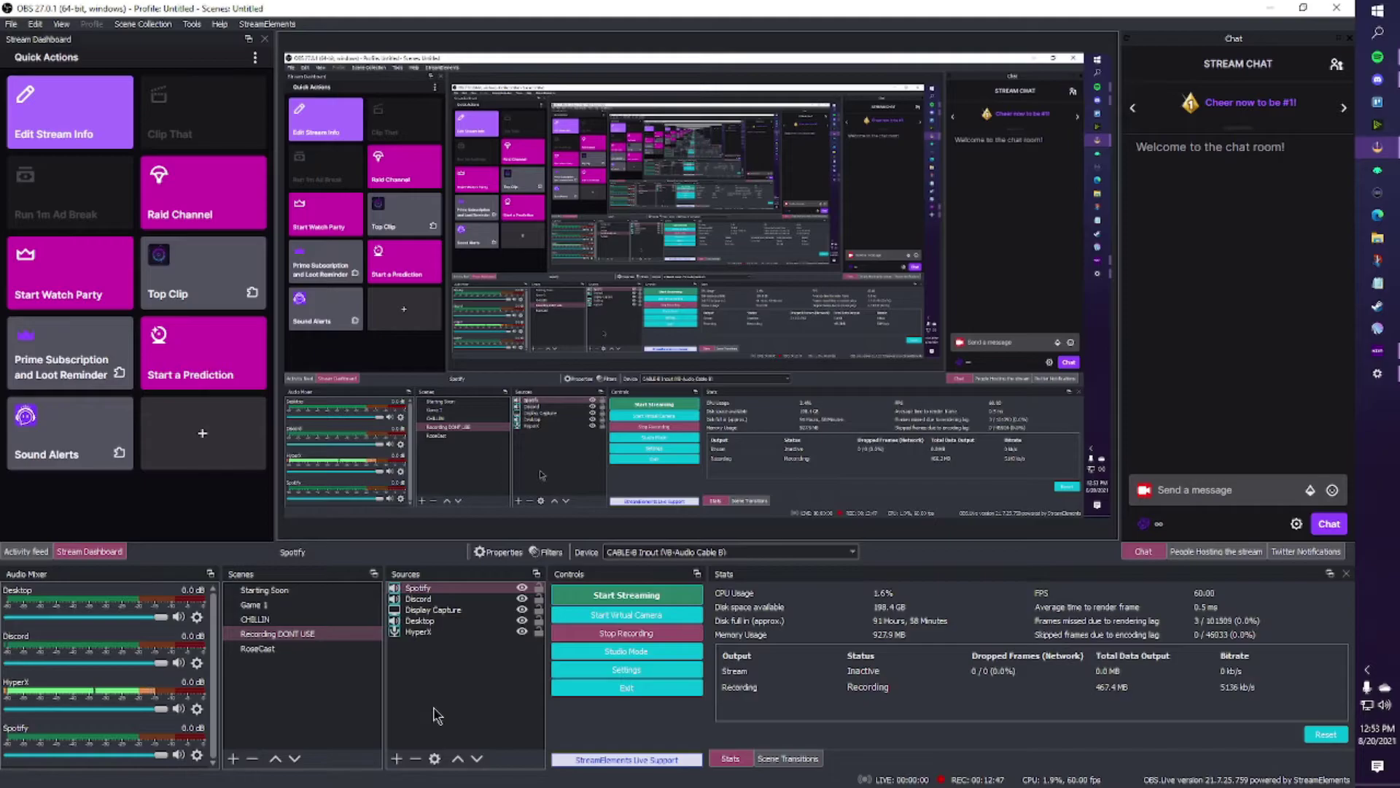
Step: Delete the Spotify source from the Recording DONT USE scene, then open the add-source list
{"action": "left_click", "coordinate": [436, 633]}
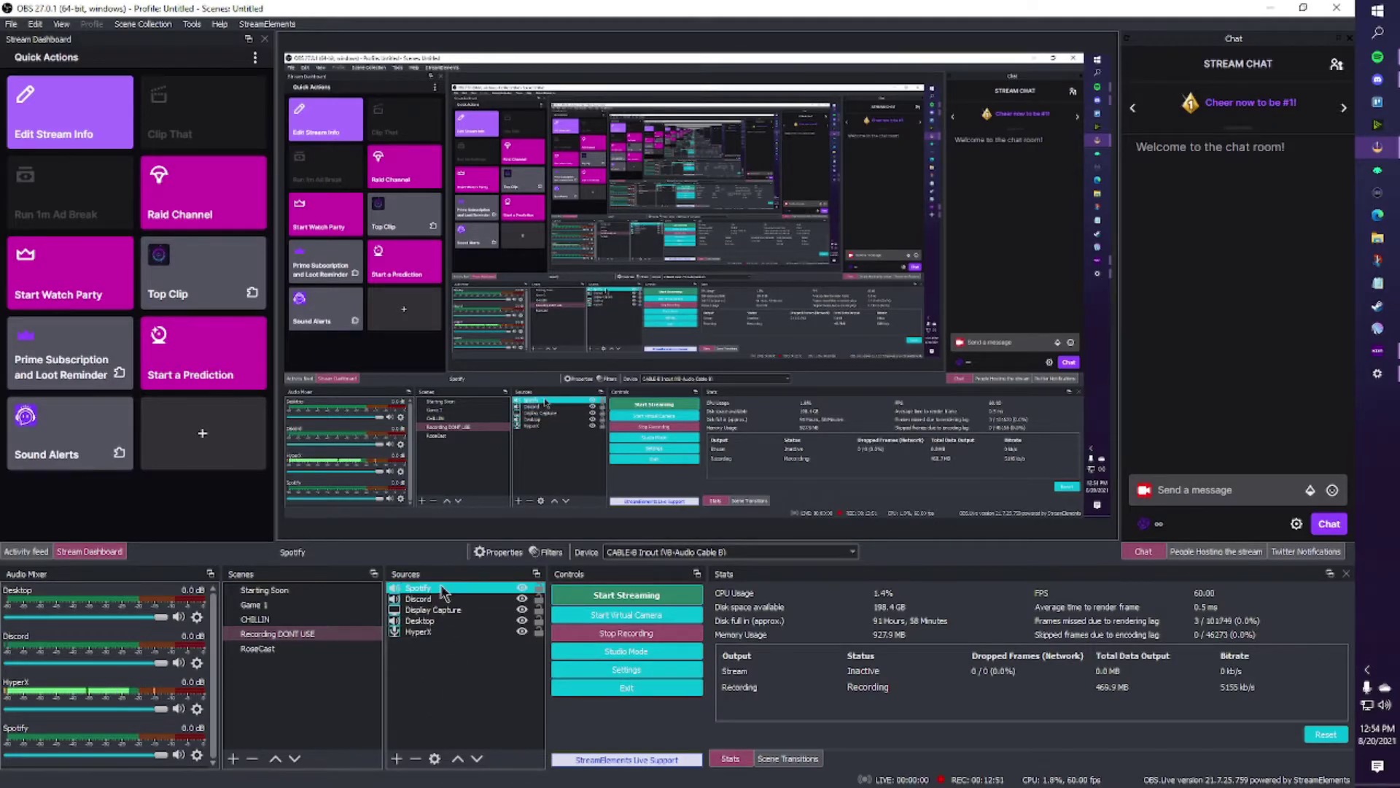
{"action": "left_click", "coordinate": [416, 759]}
{"action": "left_click", "coordinate": [703, 417]}
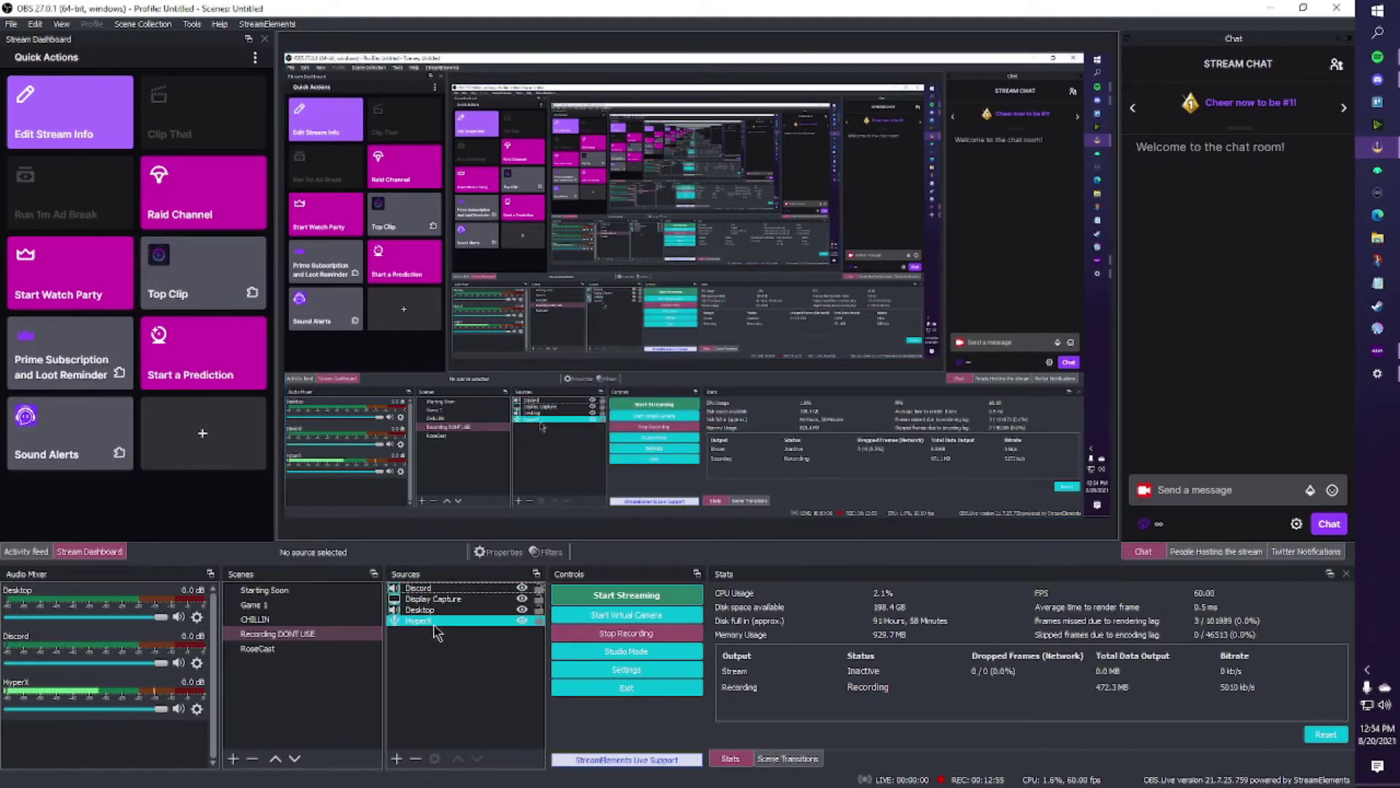
{"action": "left_click", "coordinate": [397, 760]}
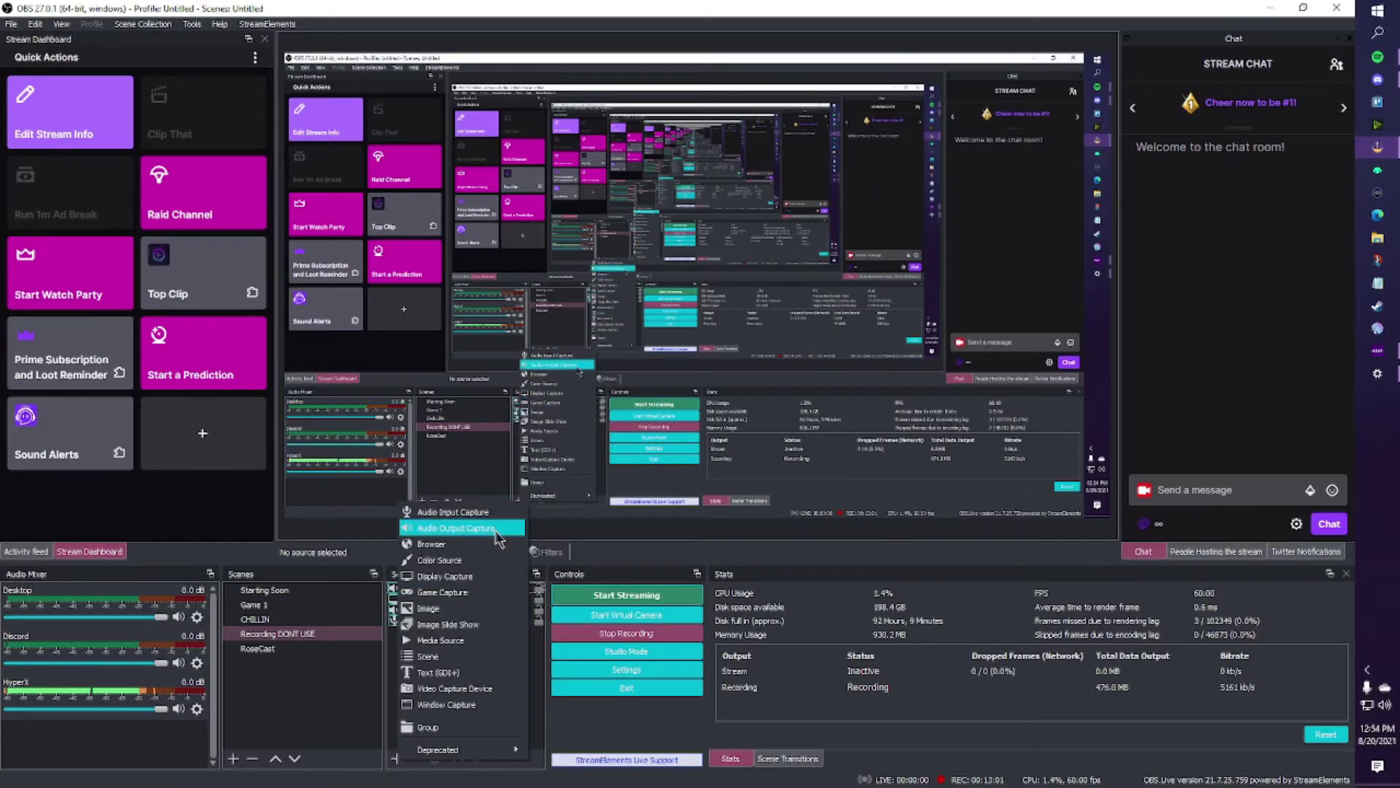
Step: Add an Audio Output Capture source named 'Sound Test - Spotify'
{"action": "left_click", "coordinate": [454, 534]}
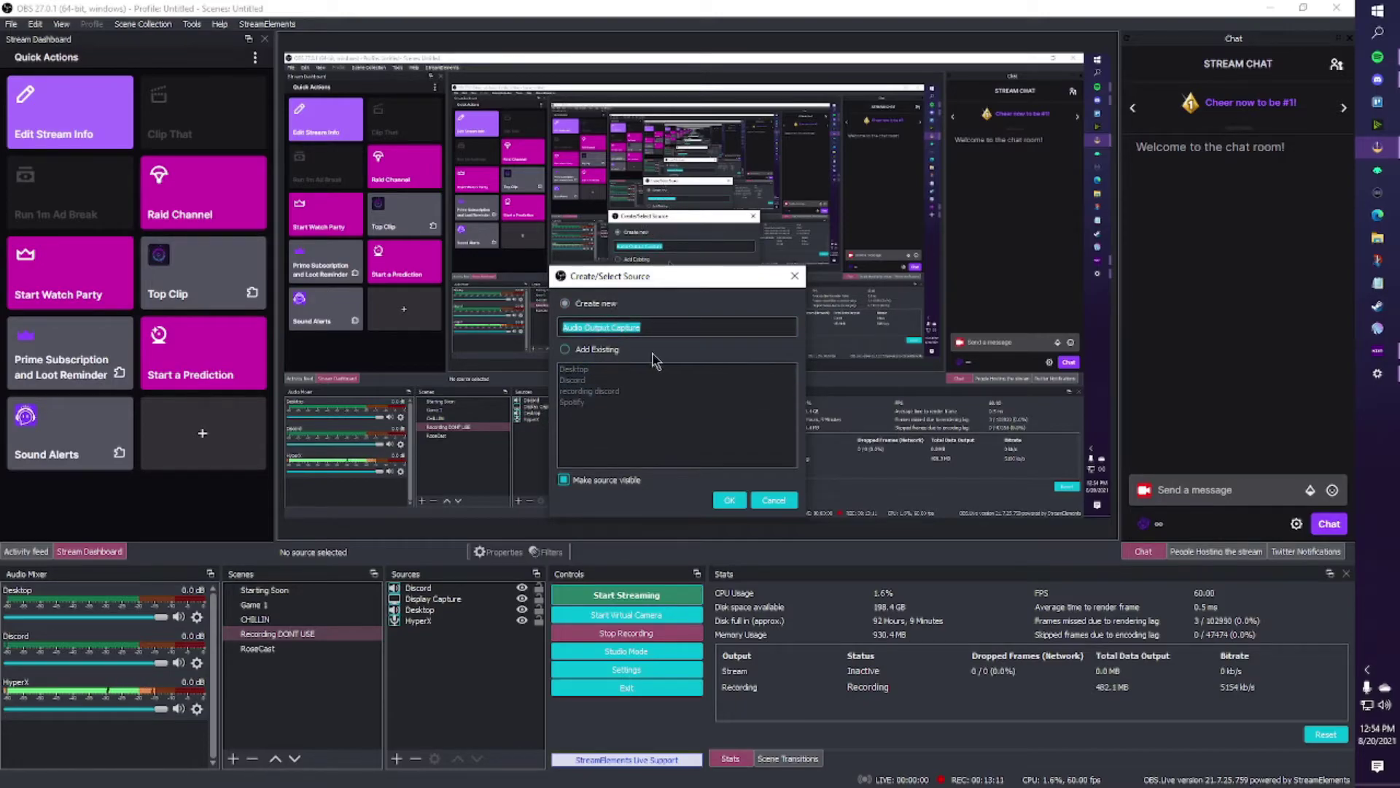
{"action": "type", "text": "Sound Test - Spotify"}
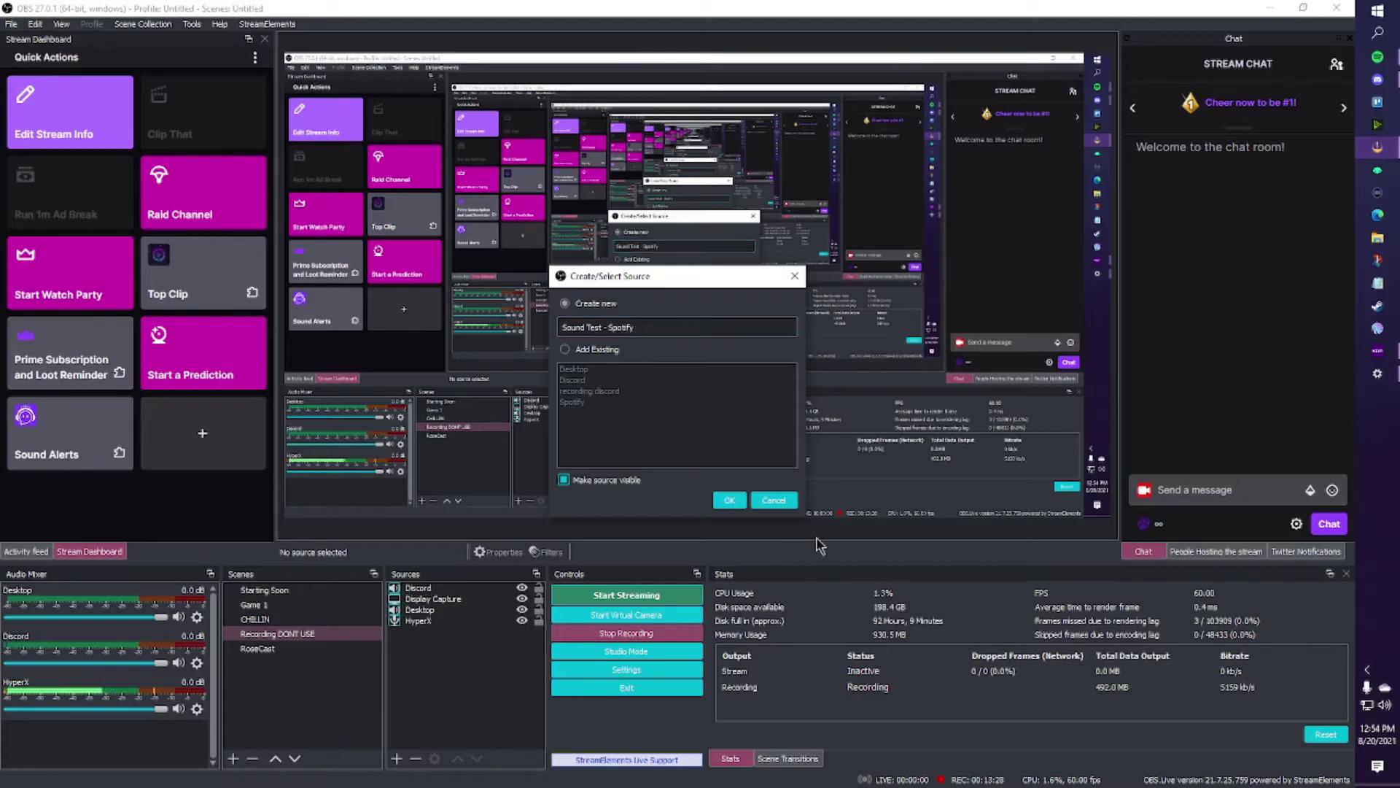
{"action": "left_click", "coordinate": [727, 501]}
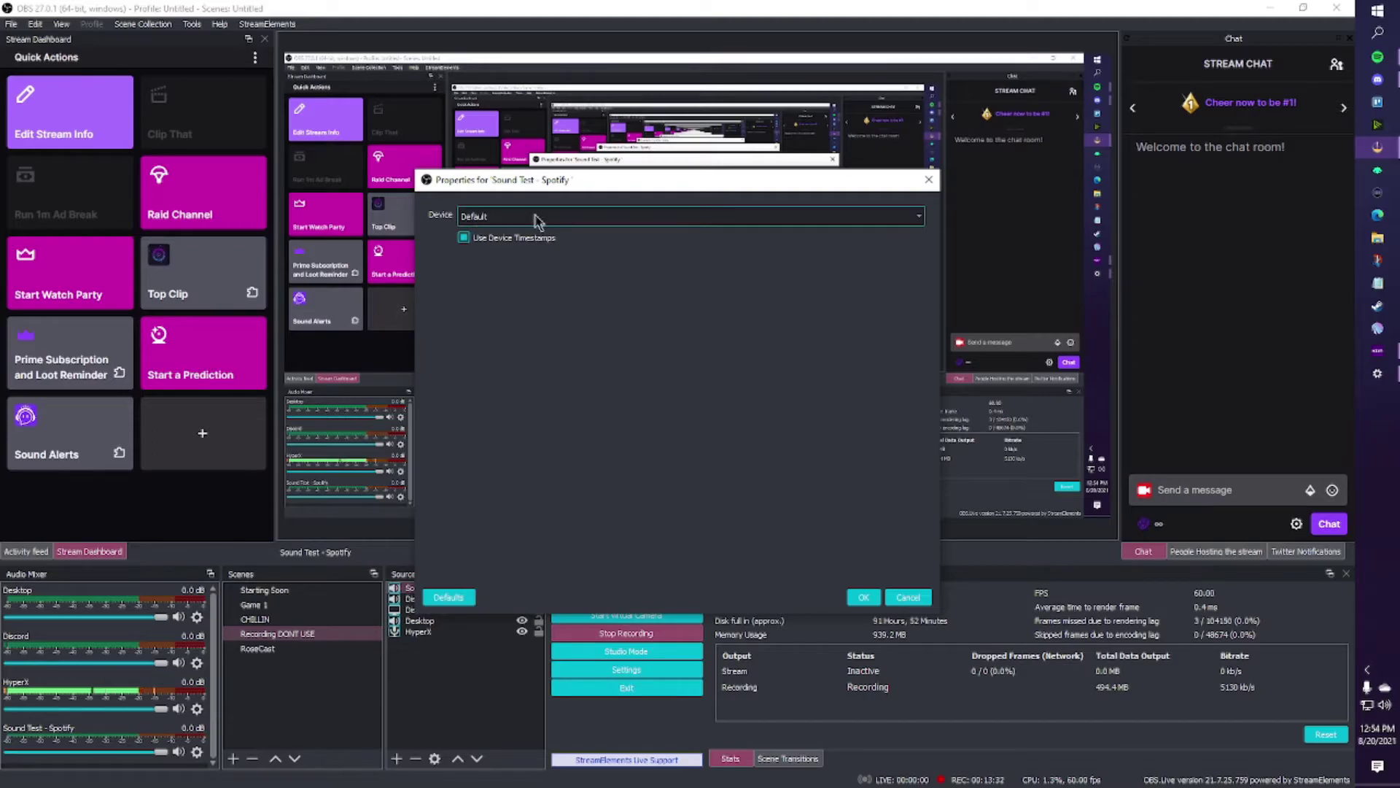
Step: Open Windows Sound's App volume and device preferences showing Spotify Premium on CABLE-B
{"action": "left_click", "coordinate": [1377, 374]}
{"action": "scroll", "coordinate": [730, 438], "scroll_direction": "down", "scroll_amount": 3}
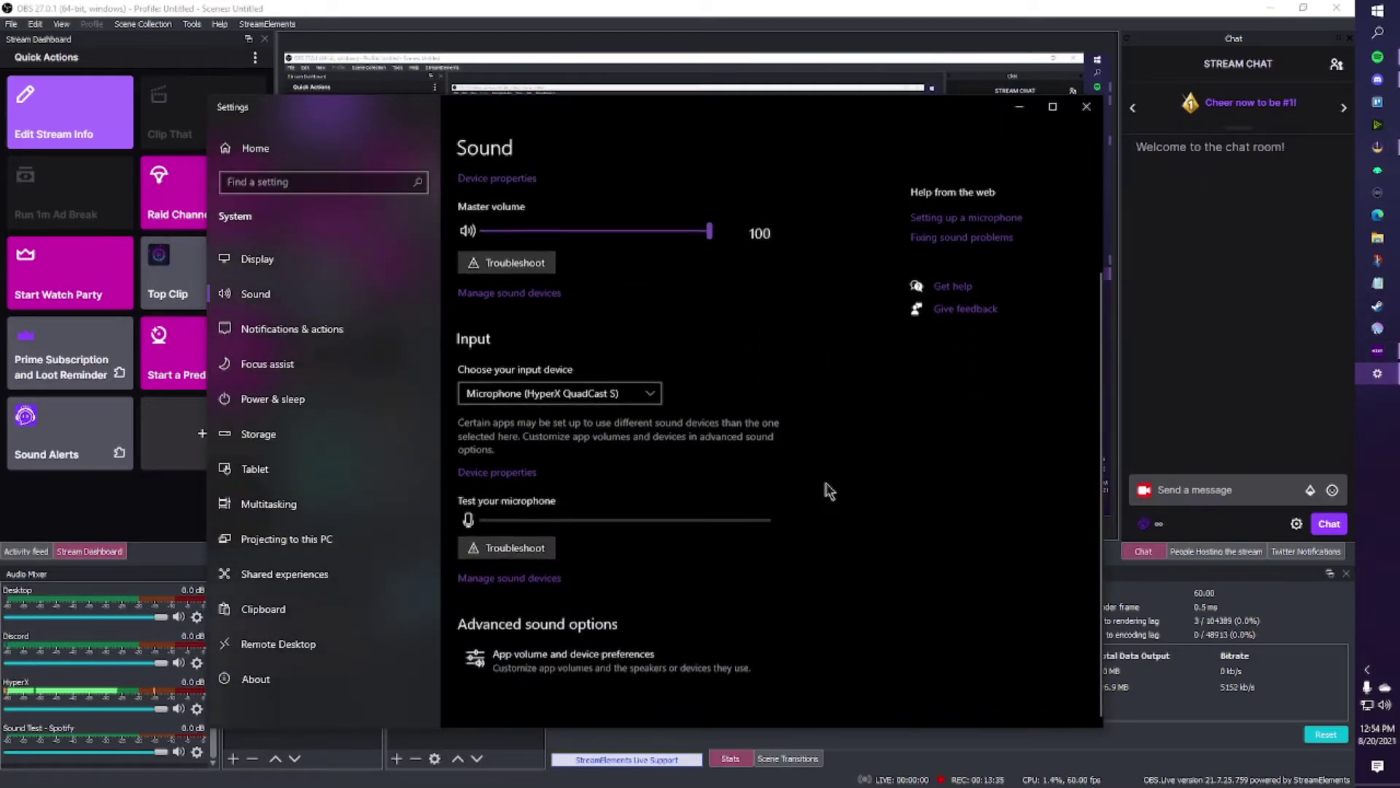
{"action": "left_click", "coordinate": [650, 666]}
{"action": "scroll", "coordinate": [832, 453], "scroll_direction": "down", "scroll_amount": 5}
{"action": "scroll", "coordinate": [682, 466], "scroll_direction": "down", "scroll_amount": 5}
{"action": "scroll", "coordinate": [482, 490], "scroll_direction": "down", "scroll_amount": 2}
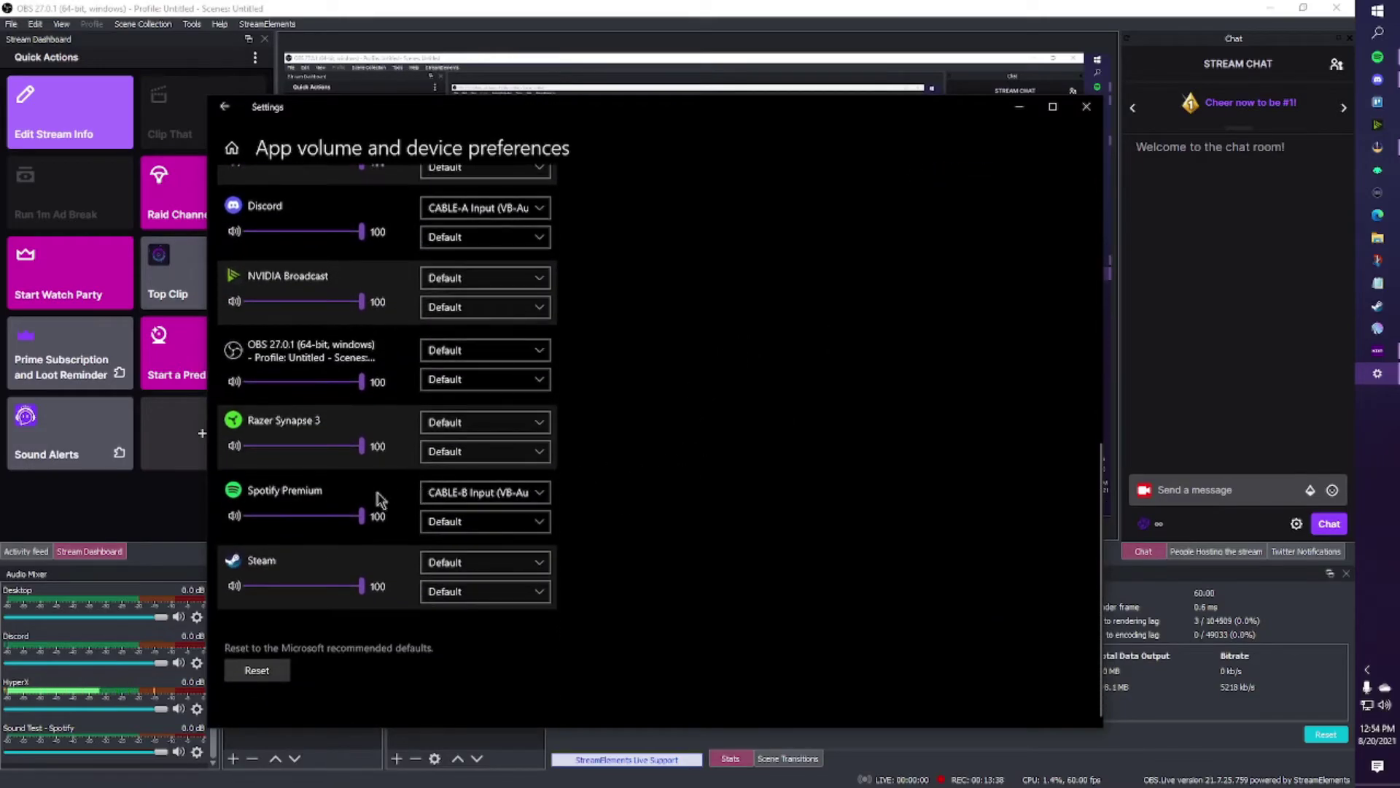
Step: Set the Sound Test - Spotify source's device to CABLE-B Input (VB-Audio Cable B)
{"action": "left_click", "coordinate": [1019, 106]}
{"action": "left_click", "coordinate": [575, 218]}
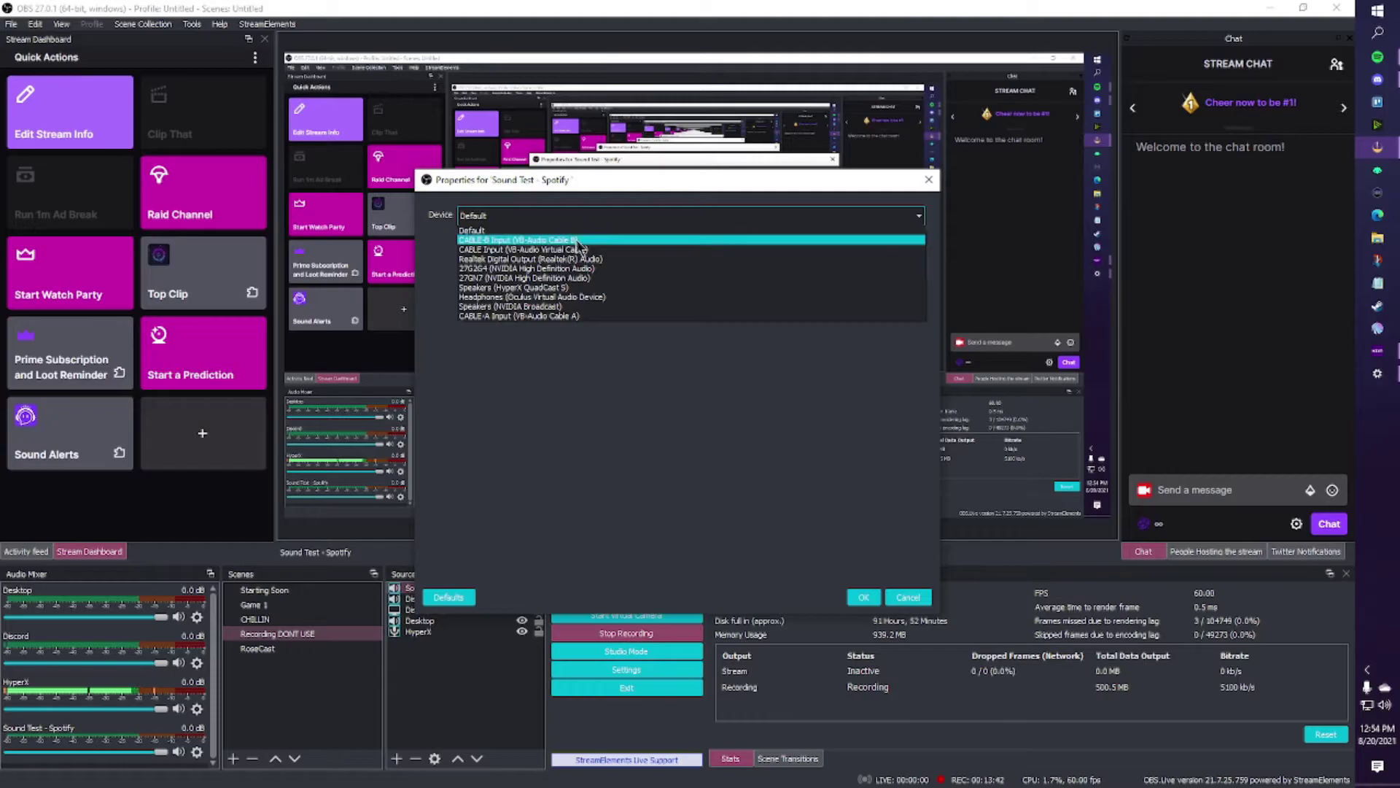
{"action": "left_click", "coordinate": [505, 244]}
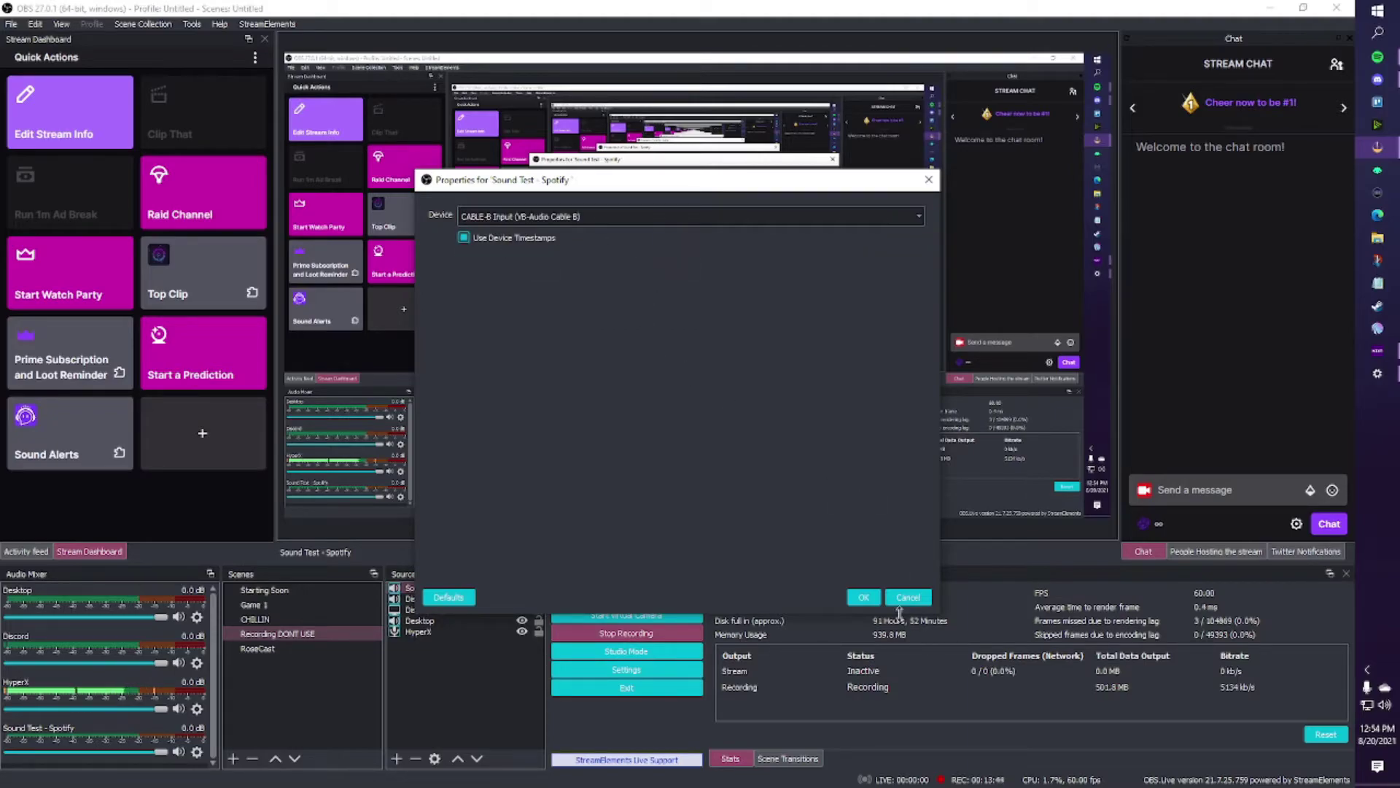
{"action": "left_click", "coordinate": [864, 597]}
Step: Reorder Sound Test - Spotify in the Sources list, then select Desktop and Discord
{"action": "left_click", "coordinate": [478, 588]}
{"action": "mouse_move", "coordinate": [483, 599]}
{"action": "left_mouse_down"}
{"action": "mouse_move", "coordinate": [483, 627]}
{"action": "mouse_move", "coordinate": [479, 594]}
{"action": "mouse_move", "coordinate": [467, 610]}
{"action": "left_mouse_up"}
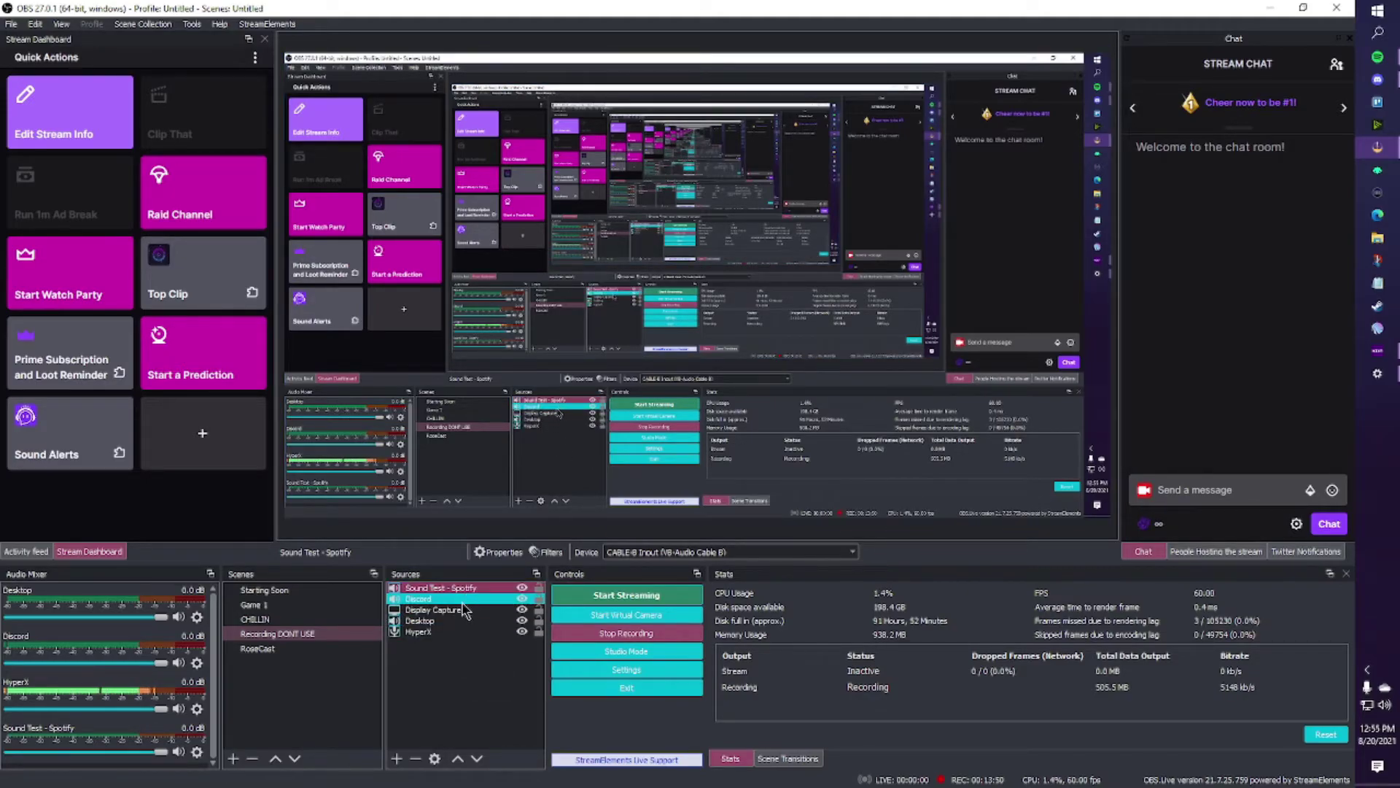
{"action": "left_click", "coordinate": [471, 621]}
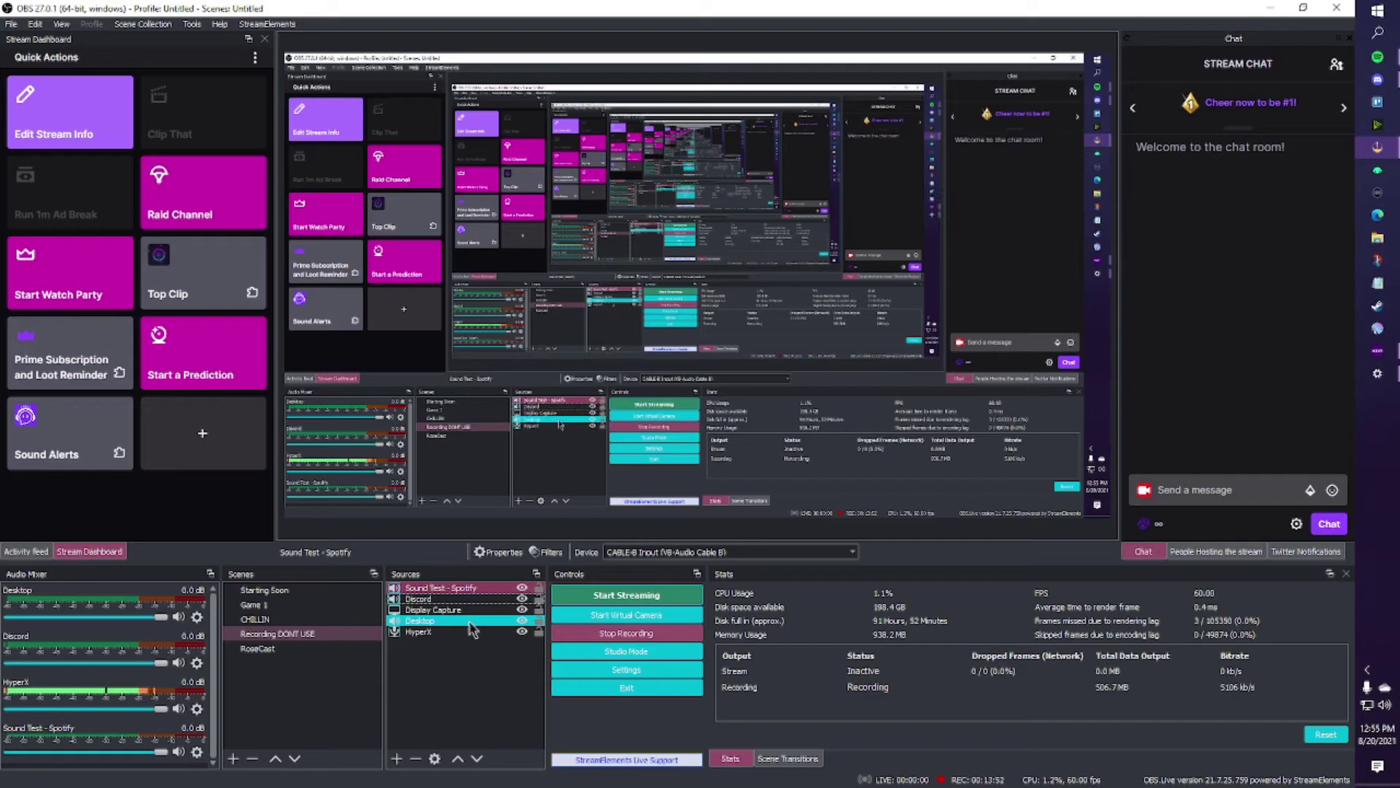
{"action": "left_click", "coordinate": [455, 601]}
{"action": "left_click", "coordinate": [1378, 373]}
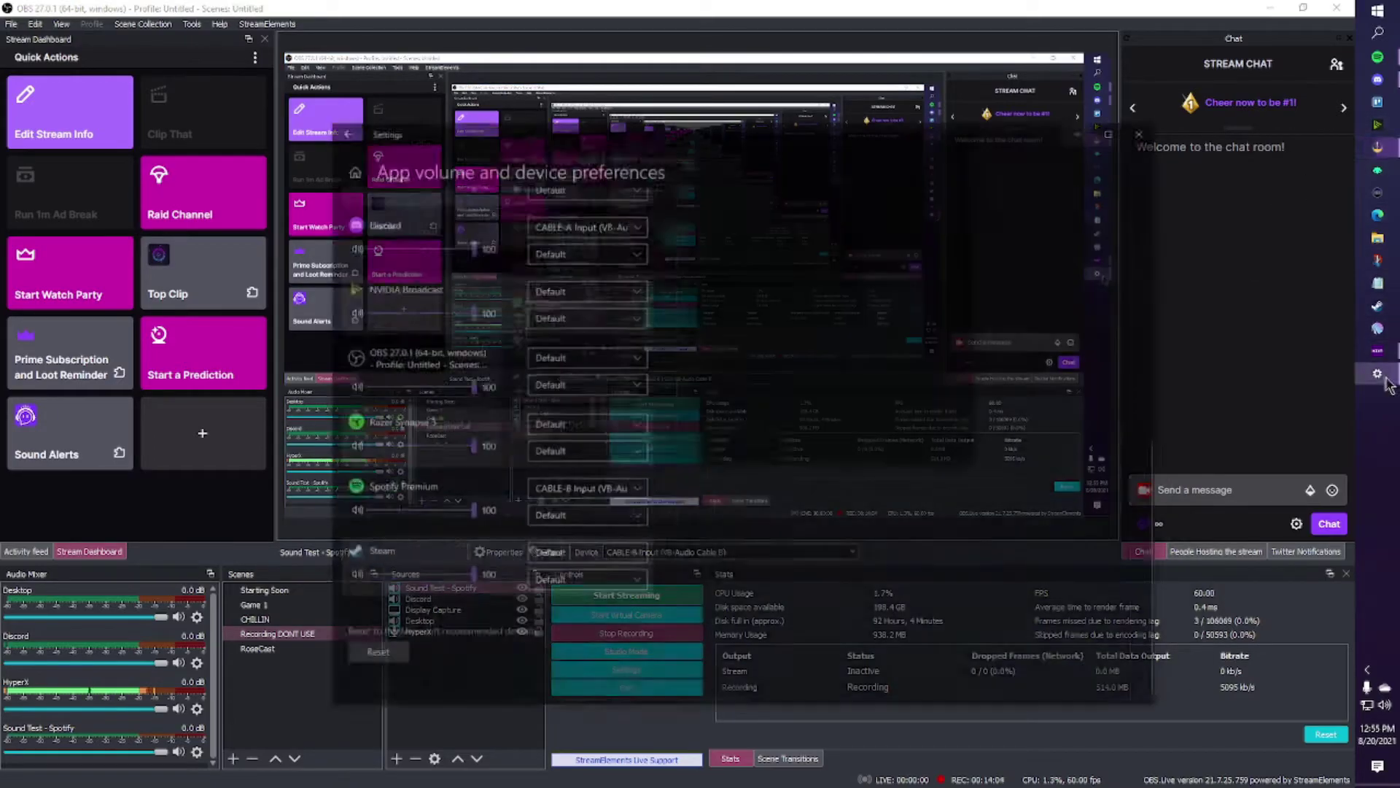
{"action": "scroll", "coordinate": [681, 369], "scroll_direction": "up", "scroll_amount": 8}
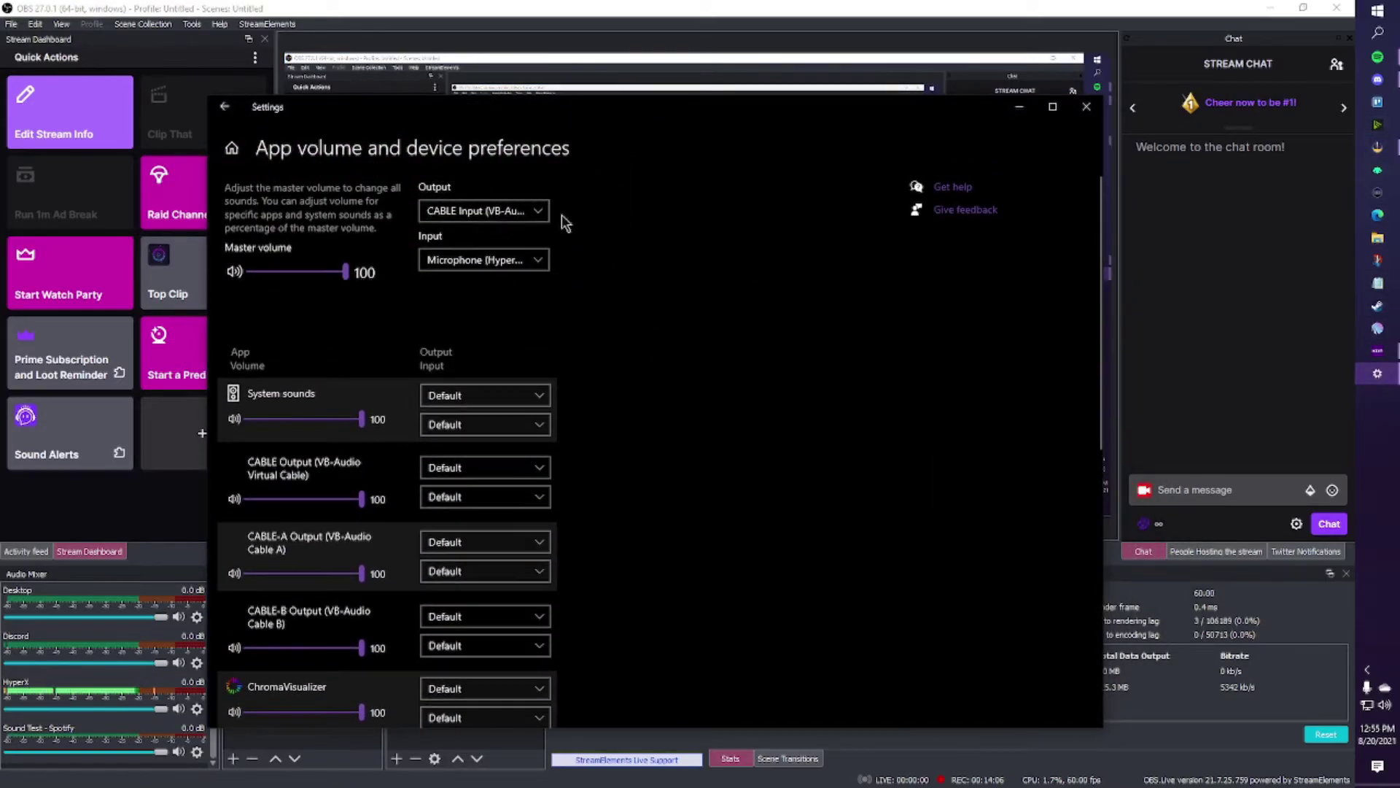
{"action": "left_click", "coordinate": [1086, 106]}
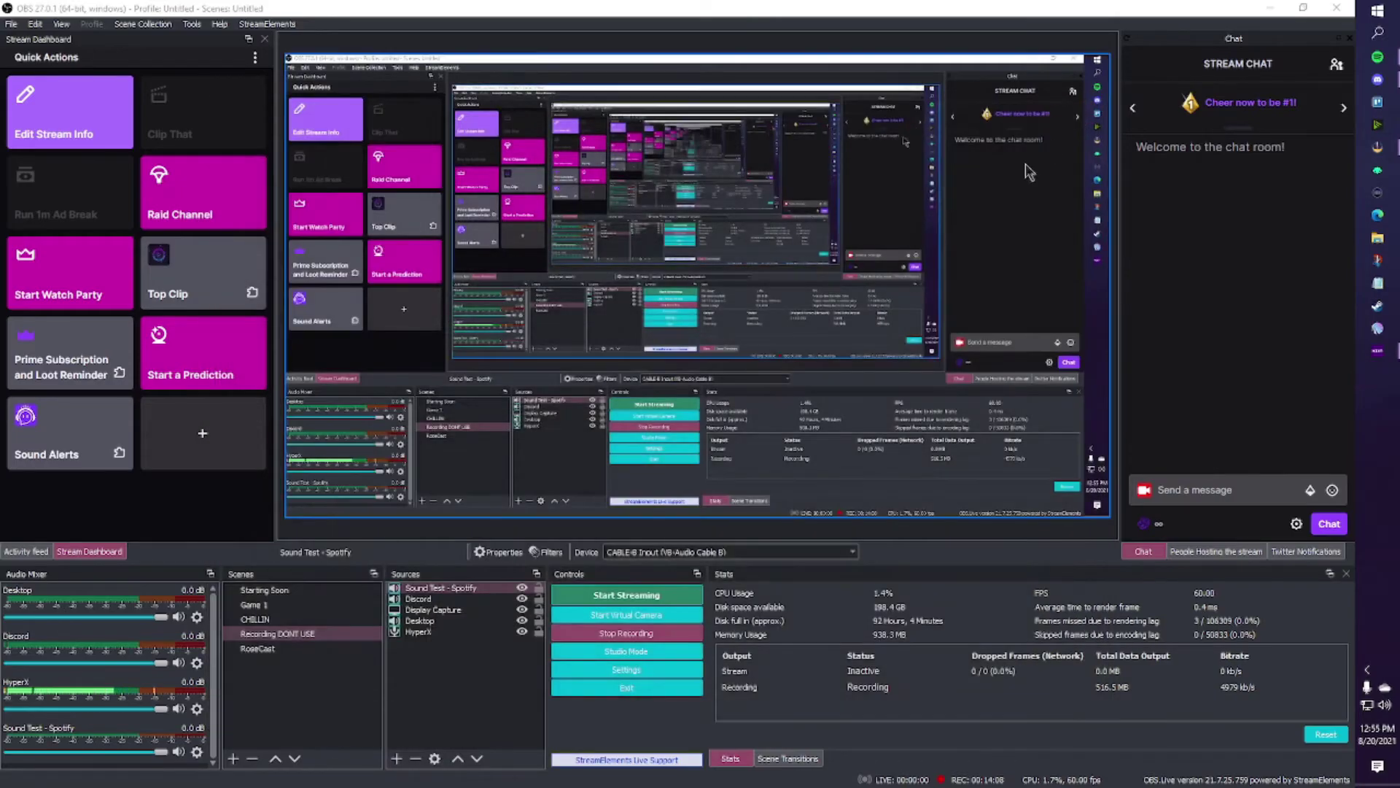
{"action": "left_click", "coordinate": [475, 678]}
{"action": "left_click", "coordinate": [438, 610]}
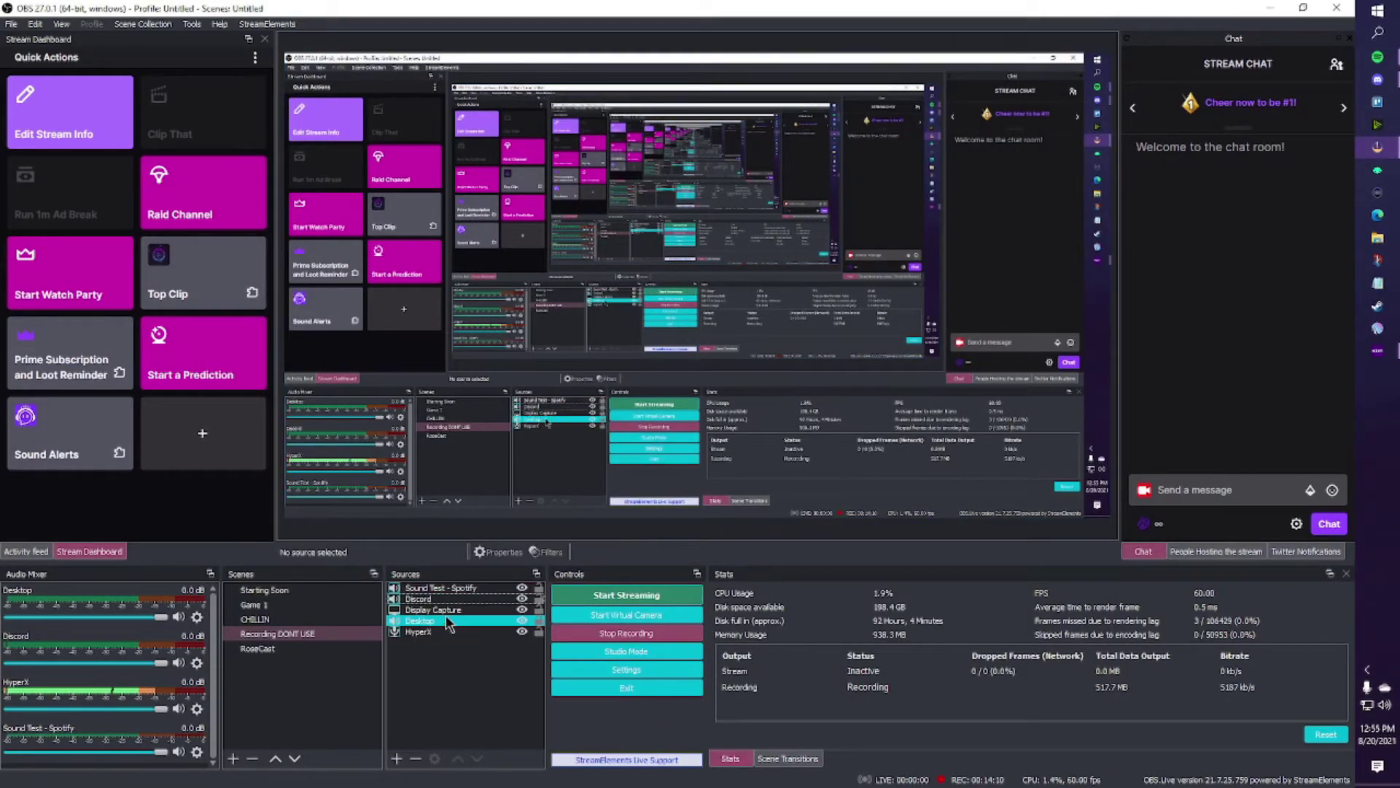
{"action": "left_click", "coordinate": [469, 643]}
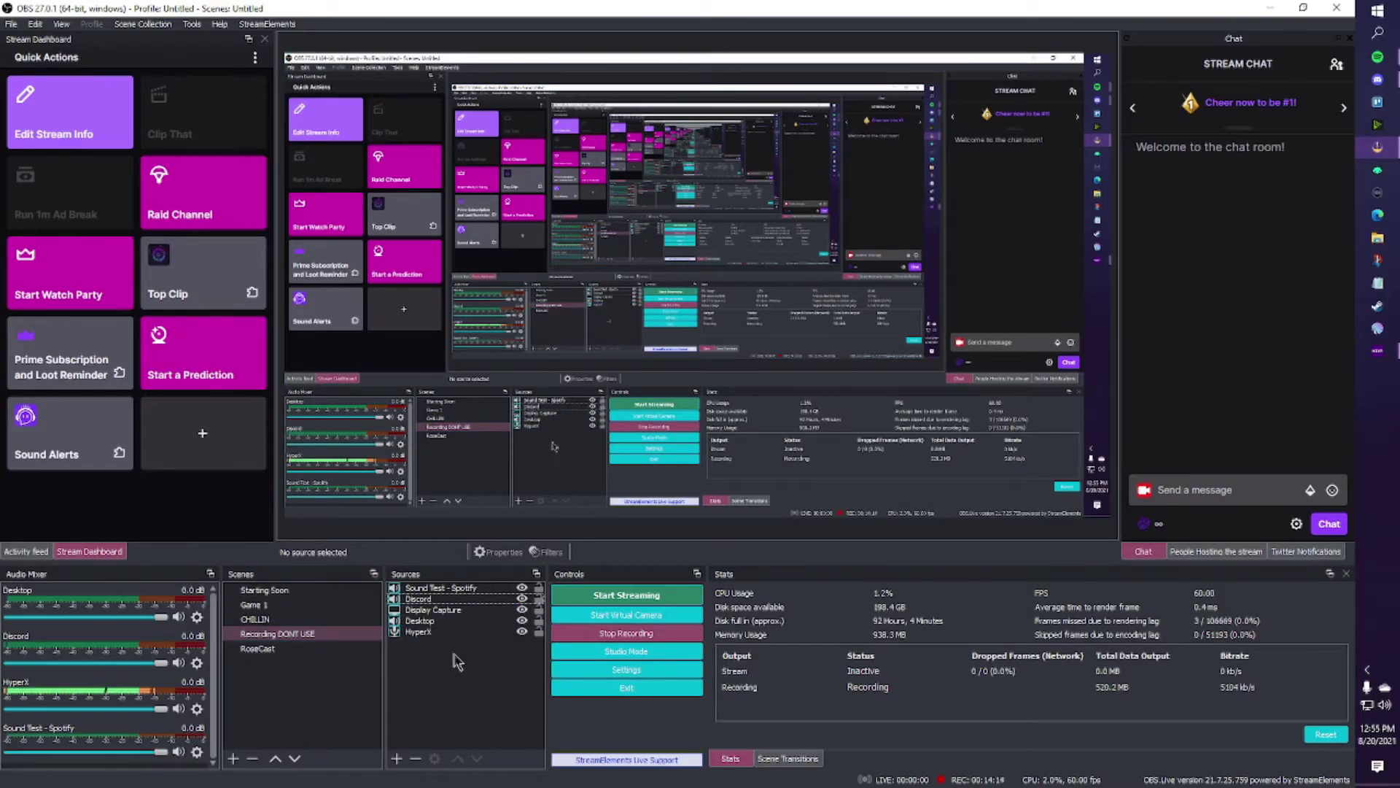
{"action": "left_click", "coordinate": [348, 635]}
{"action": "left_click", "coordinate": [320, 605]}
{"action": "left_click", "coordinate": [332, 633]}
{"action": "left_click", "coordinate": [318, 605]}
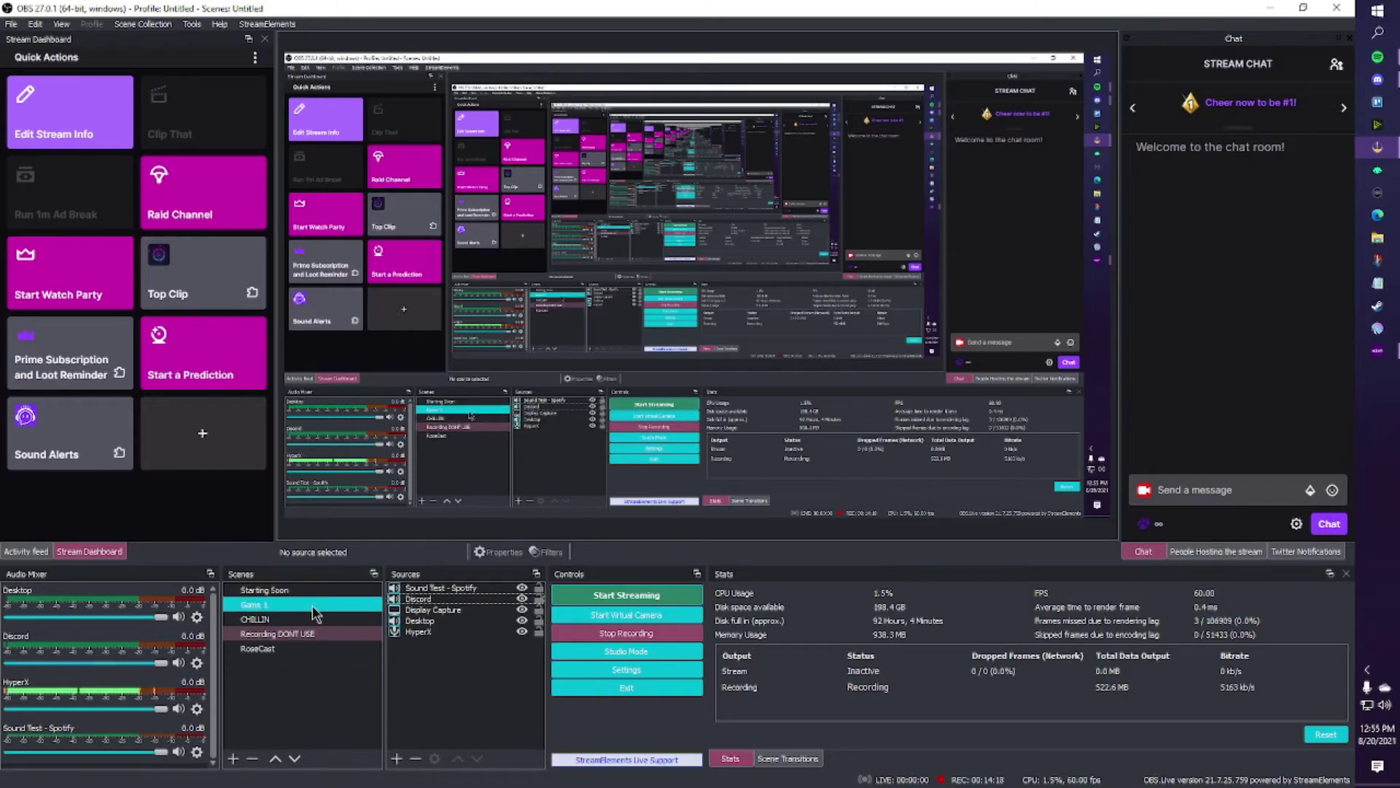
{"action": "left_click", "coordinate": [454, 703]}
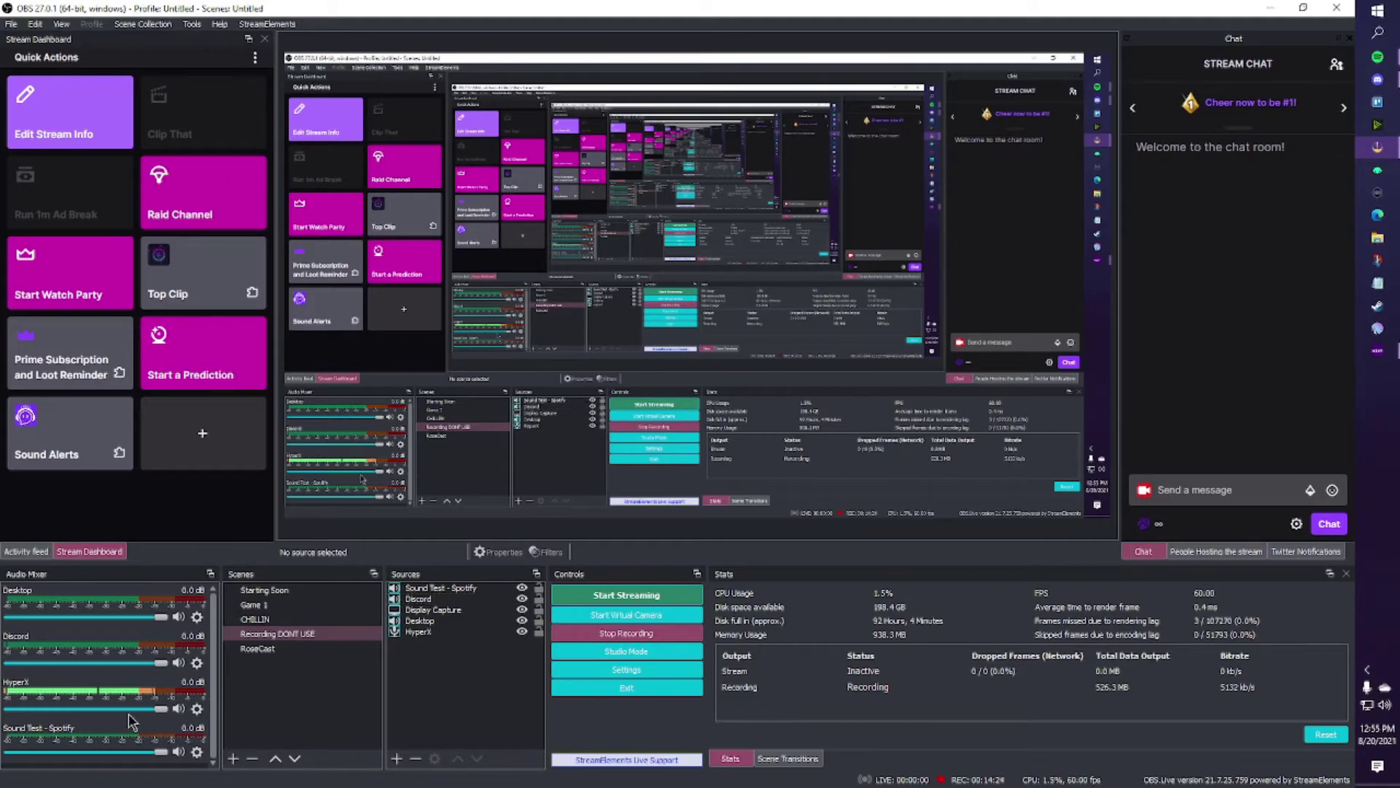
Step: In Advanced Audio Properties, uncheck tracks 2–5 for Sound Test - Spotify, keeping only track 1
{"action": "right_click", "coordinate": [135, 729]}
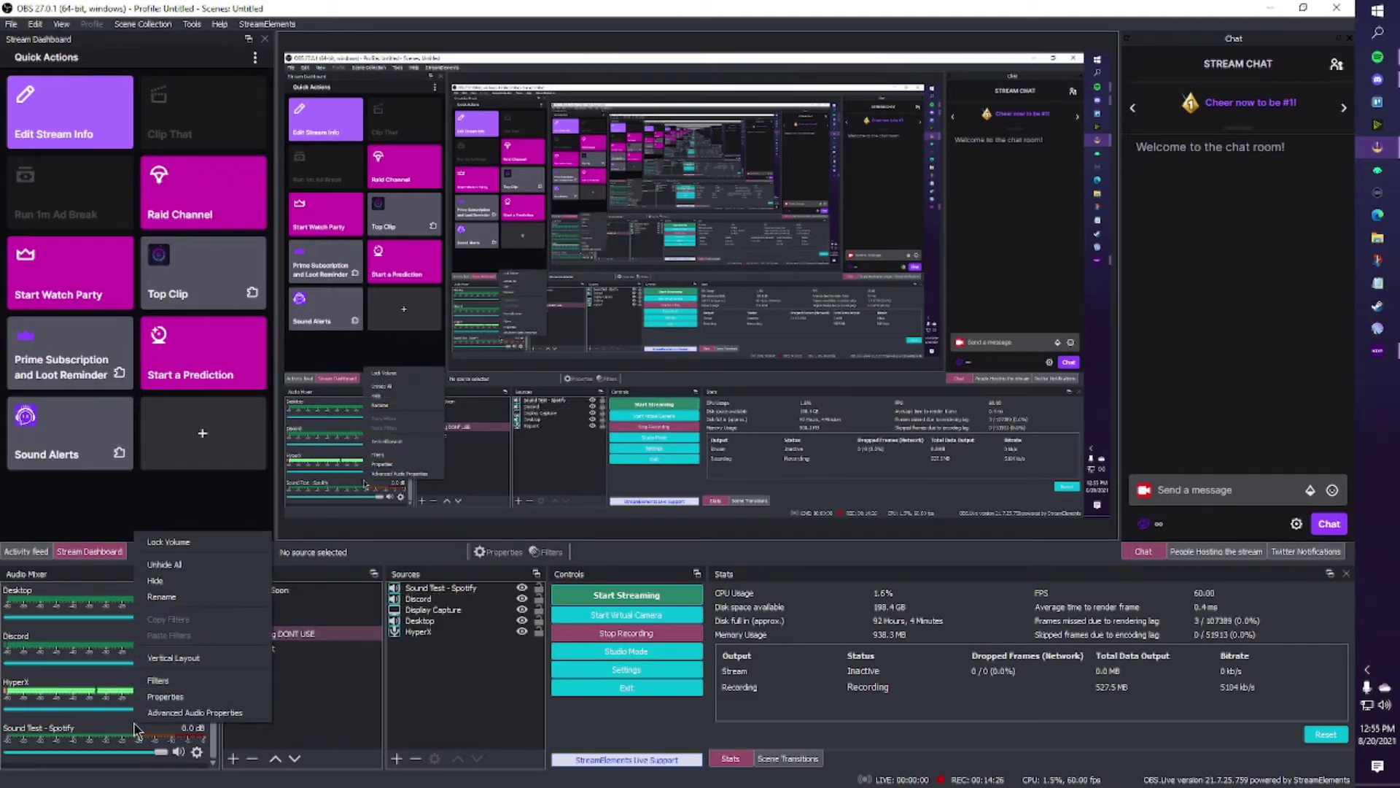
{"action": "left_click", "coordinate": [197, 714]}
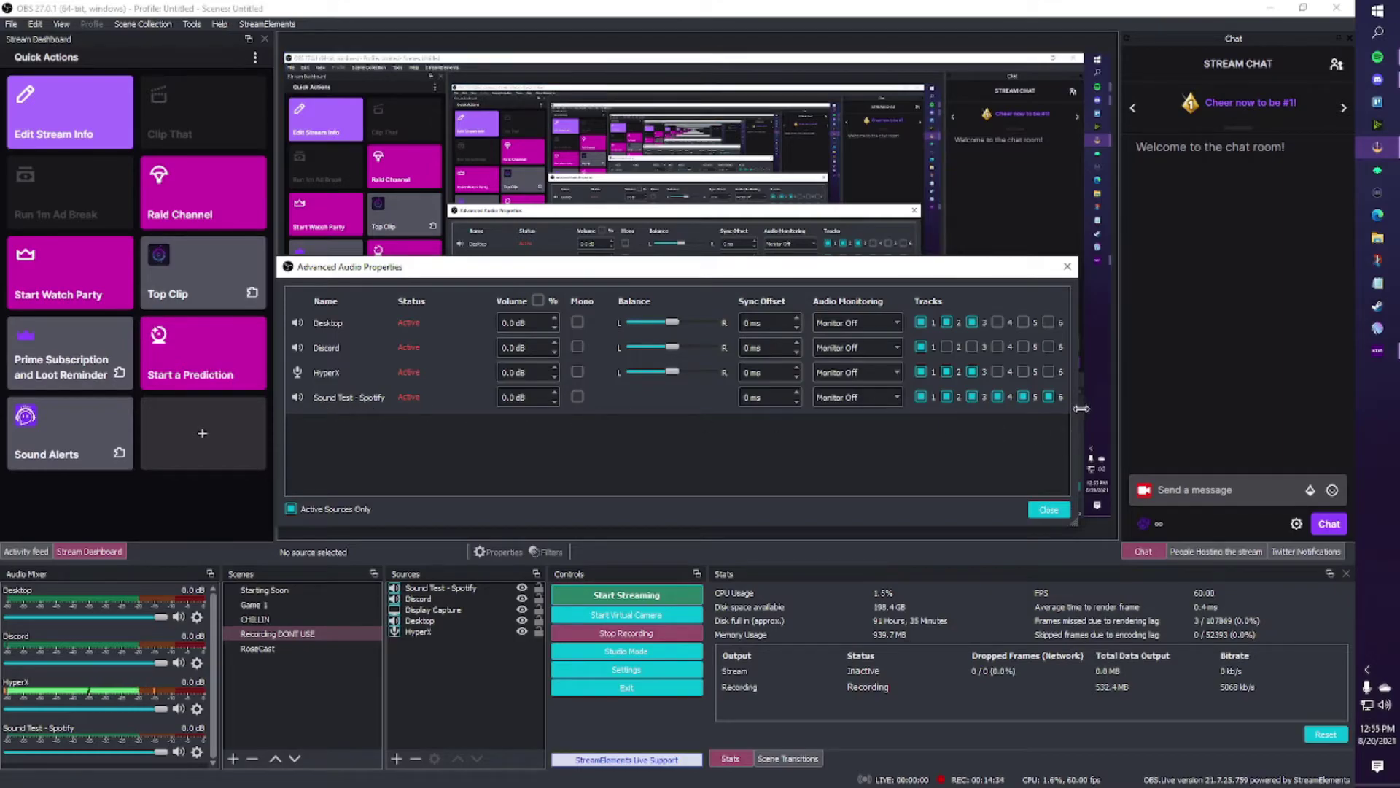
{"action": "left_click_drag", "start_coordinate": [1082, 409], "coordinate": [1131, 409]}
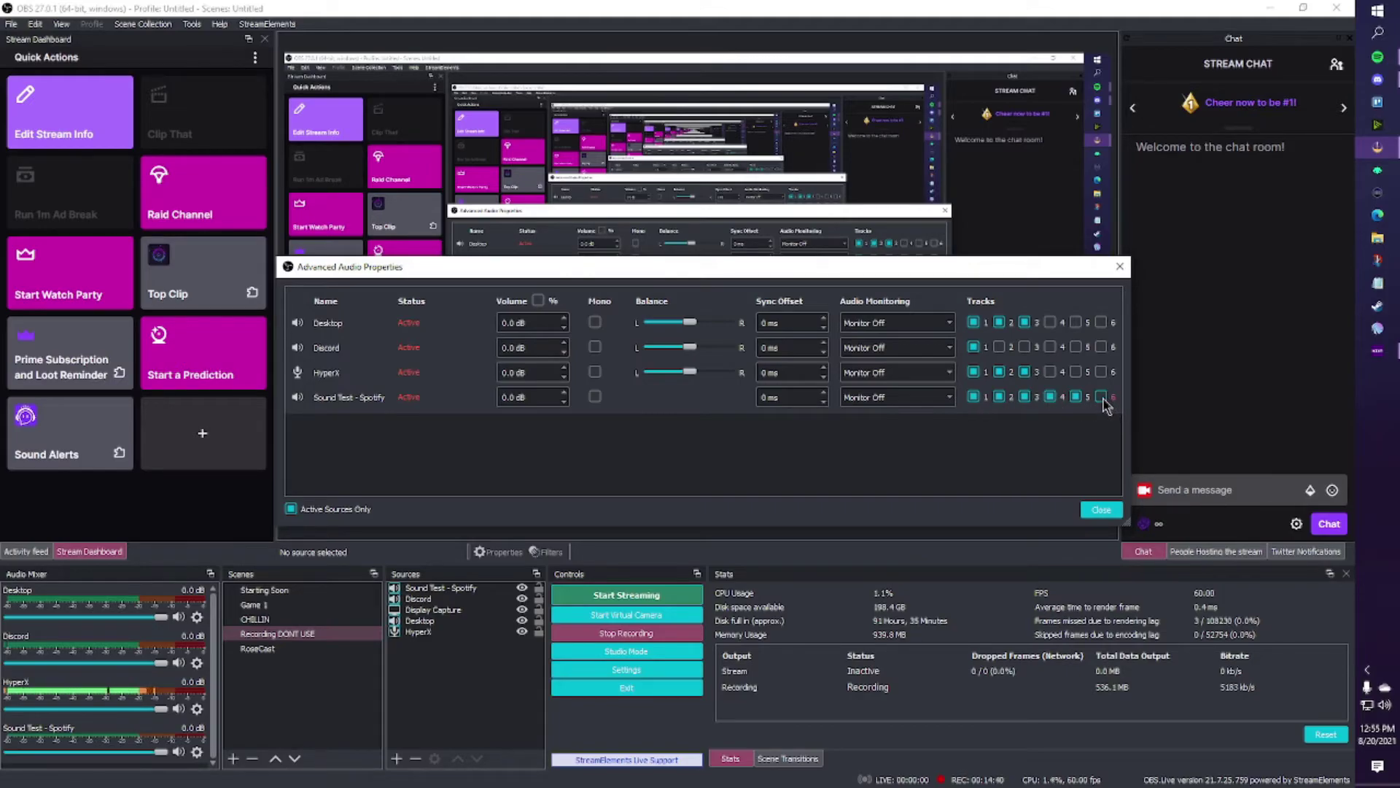
{"action": "left_click", "coordinate": [1082, 400]}
{"action": "left_click", "coordinate": [1000, 396]}
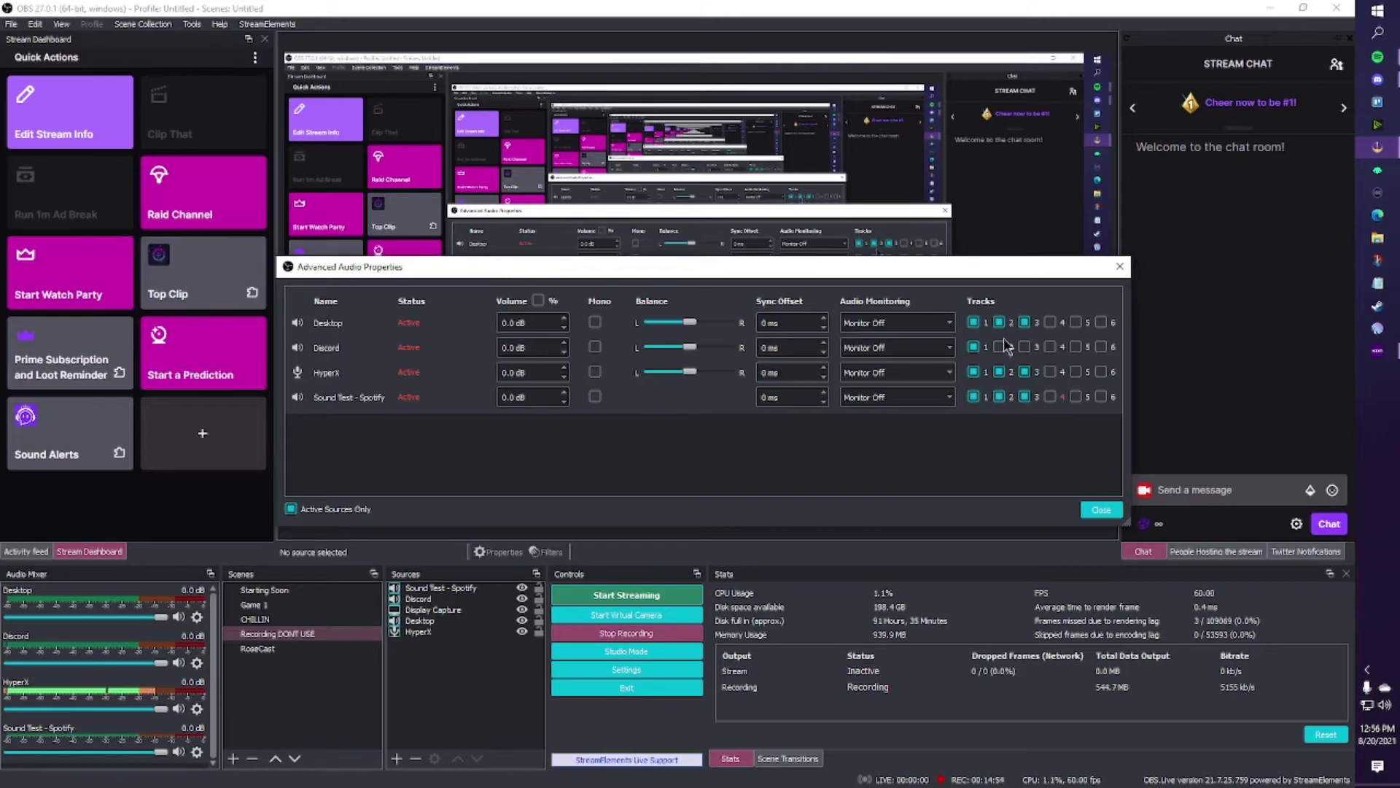
{"action": "left_click", "coordinate": [1000, 396]}
{"action": "left_click", "coordinate": [1026, 399]}
{"action": "left_click", "coordinate": [1090, 511]}
Step: Close Advanced Audio Properties and test muting Discord in the Audio Mixer
{"action": "left_click", "coordinate": [1103, 509]}
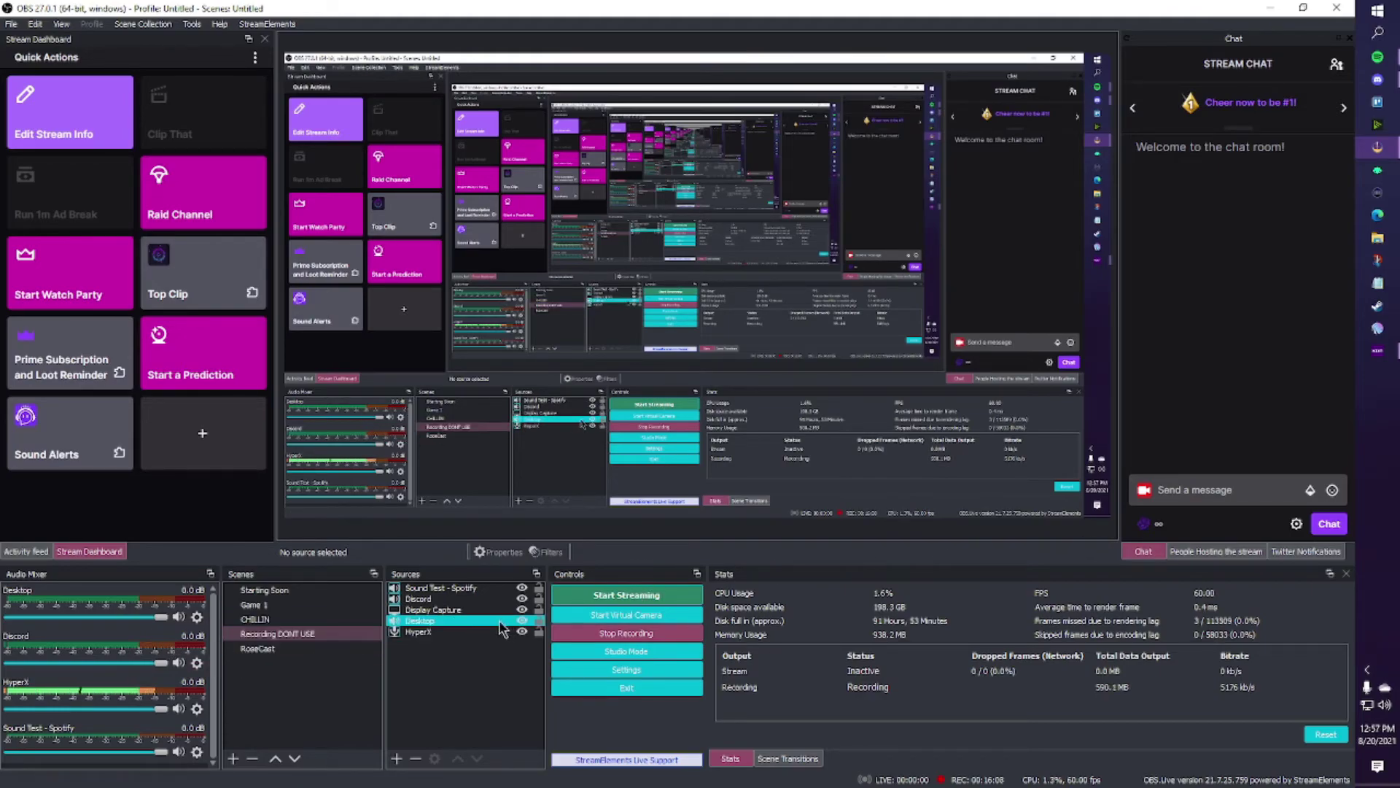
{"action": "left_click", "coordinate": [283, 605]}
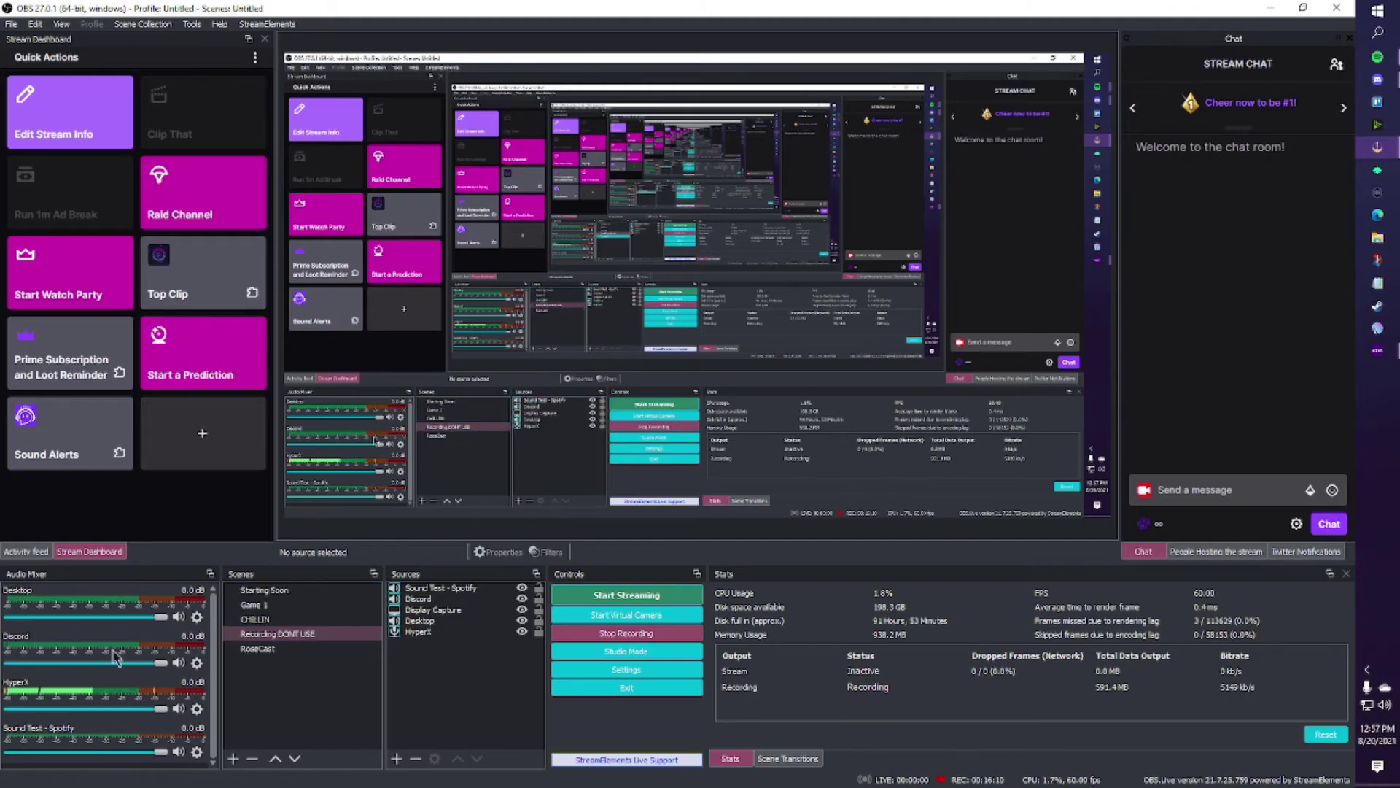
{"action": "left_click", "coordinate": [179, 662]}
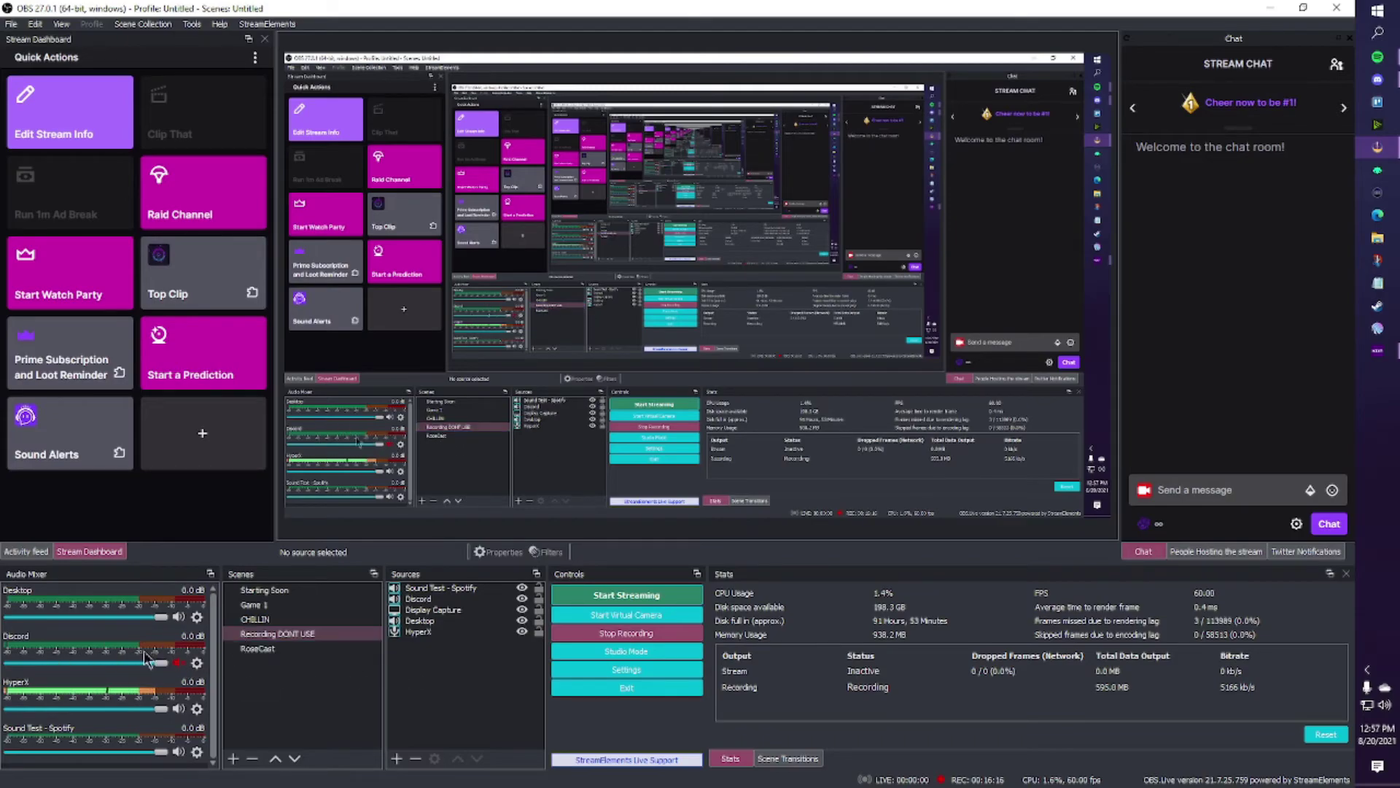
{"action": "left_click", "coordinate": [304, 652]}
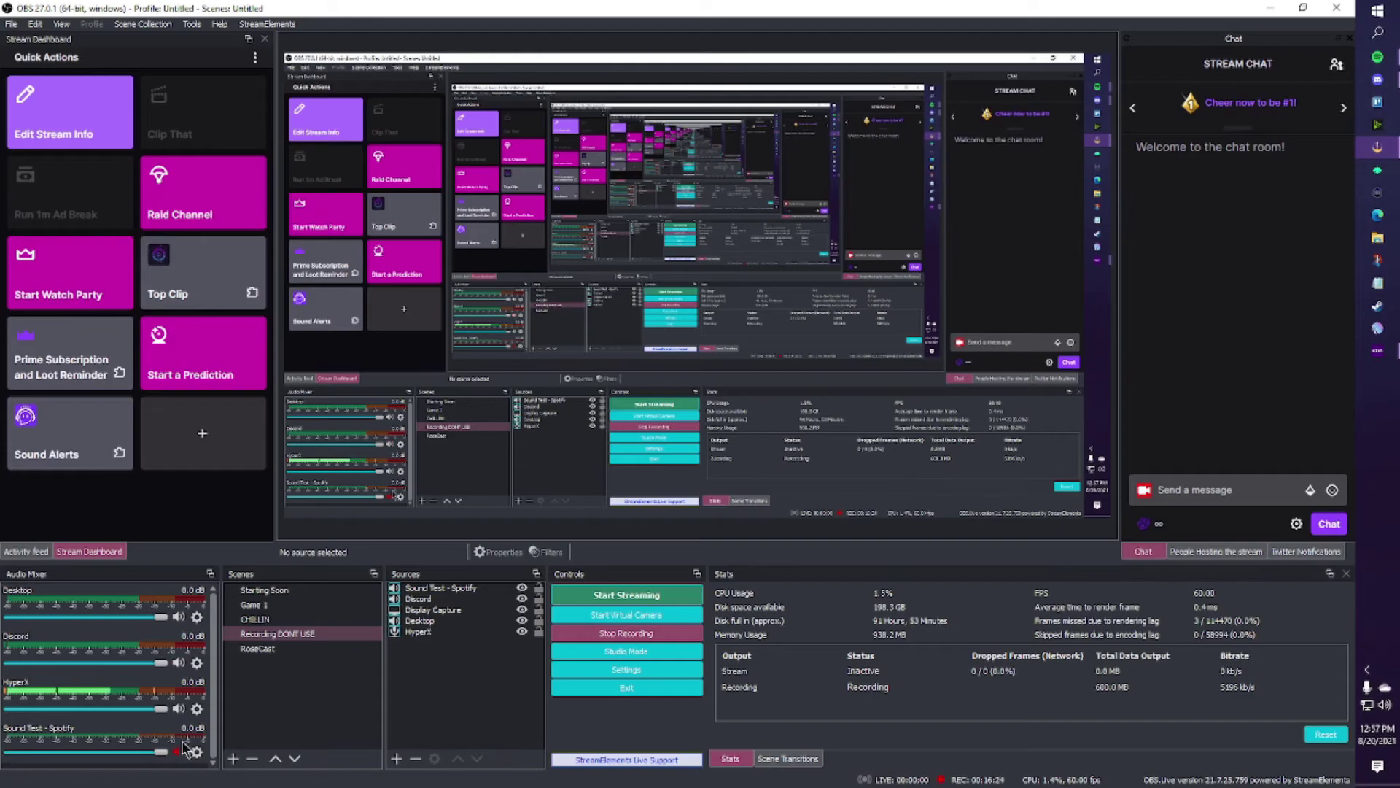
Step: Launch Stream Deck from Windows search and select the Discord key on the parent page
{"action": "left_click", "coordinate": [1373, 38]}
{"action": "type", "text": "stre"}
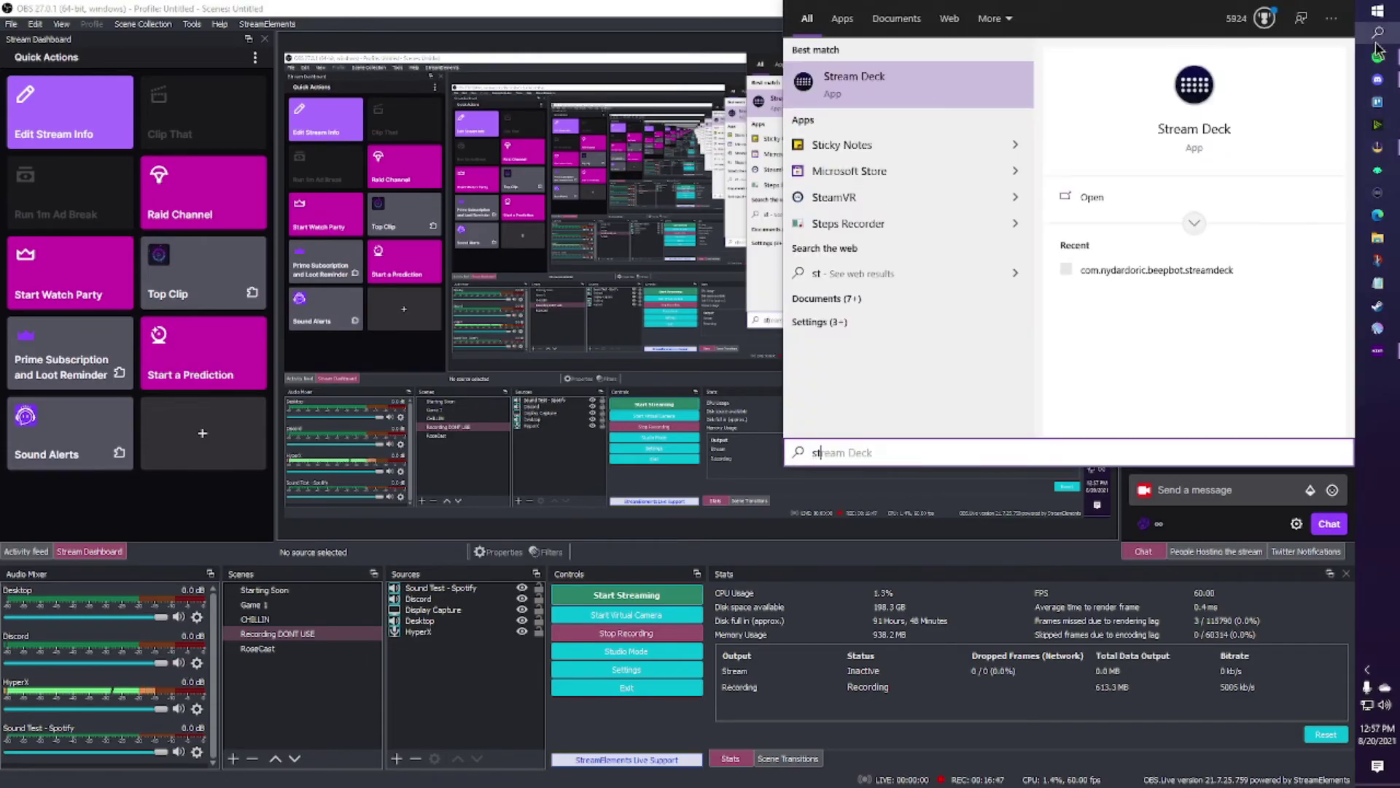
{"action": "key", "text": "Return"}
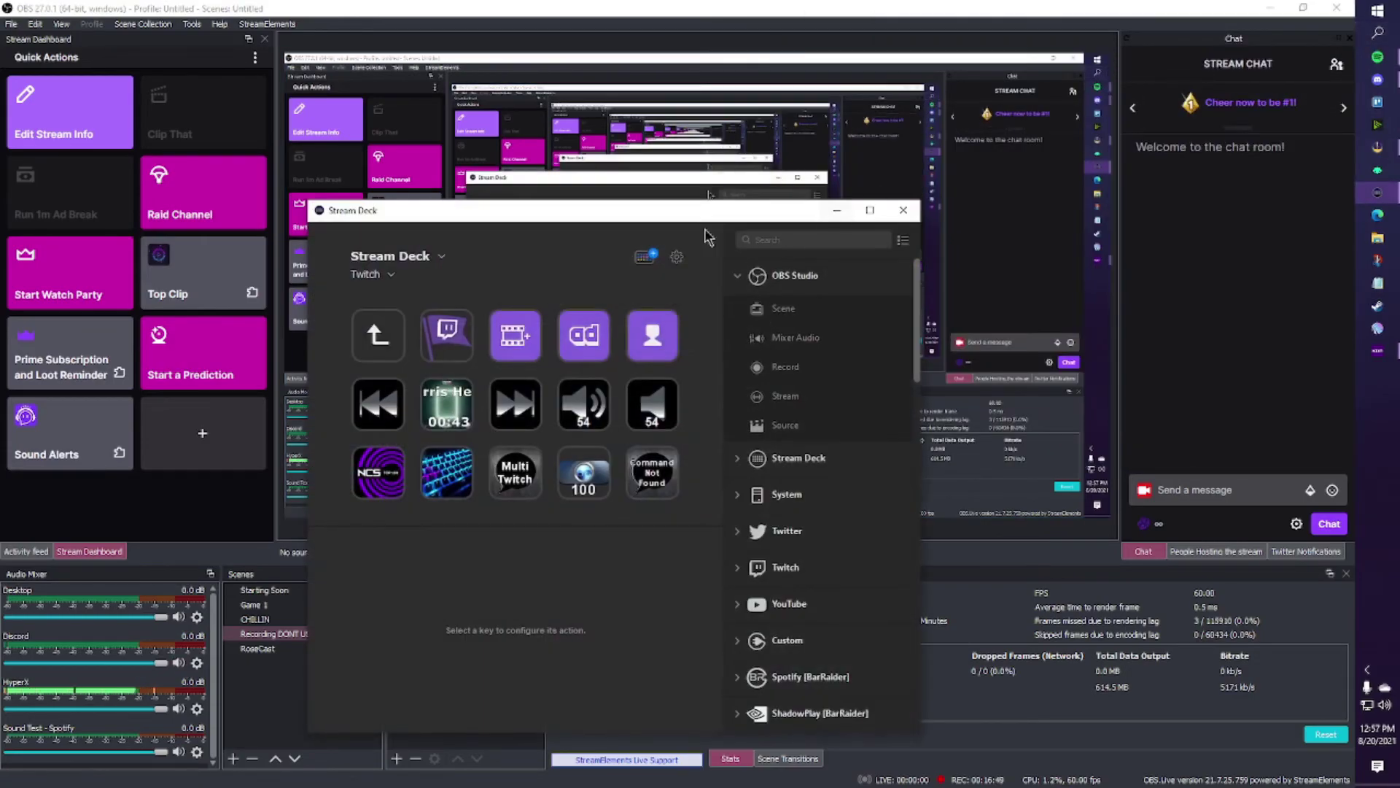
{"action": "left_click_drag", "start_coordinate": [611, 213], "coordinate": [947, 168]}
{"action": "double_click", "coordinate": [714, 291]}
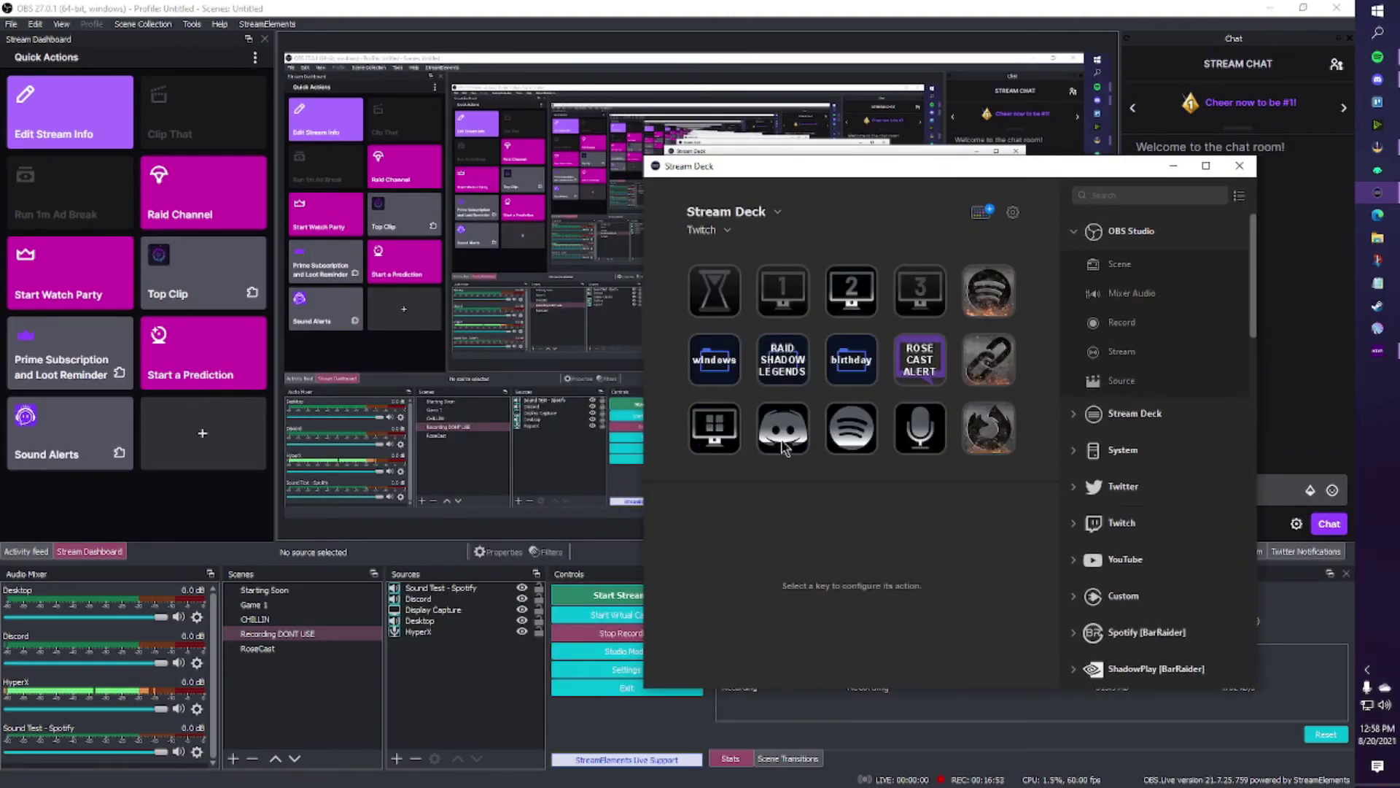
{"action": "left_click", "coordinate": [783, 431]}
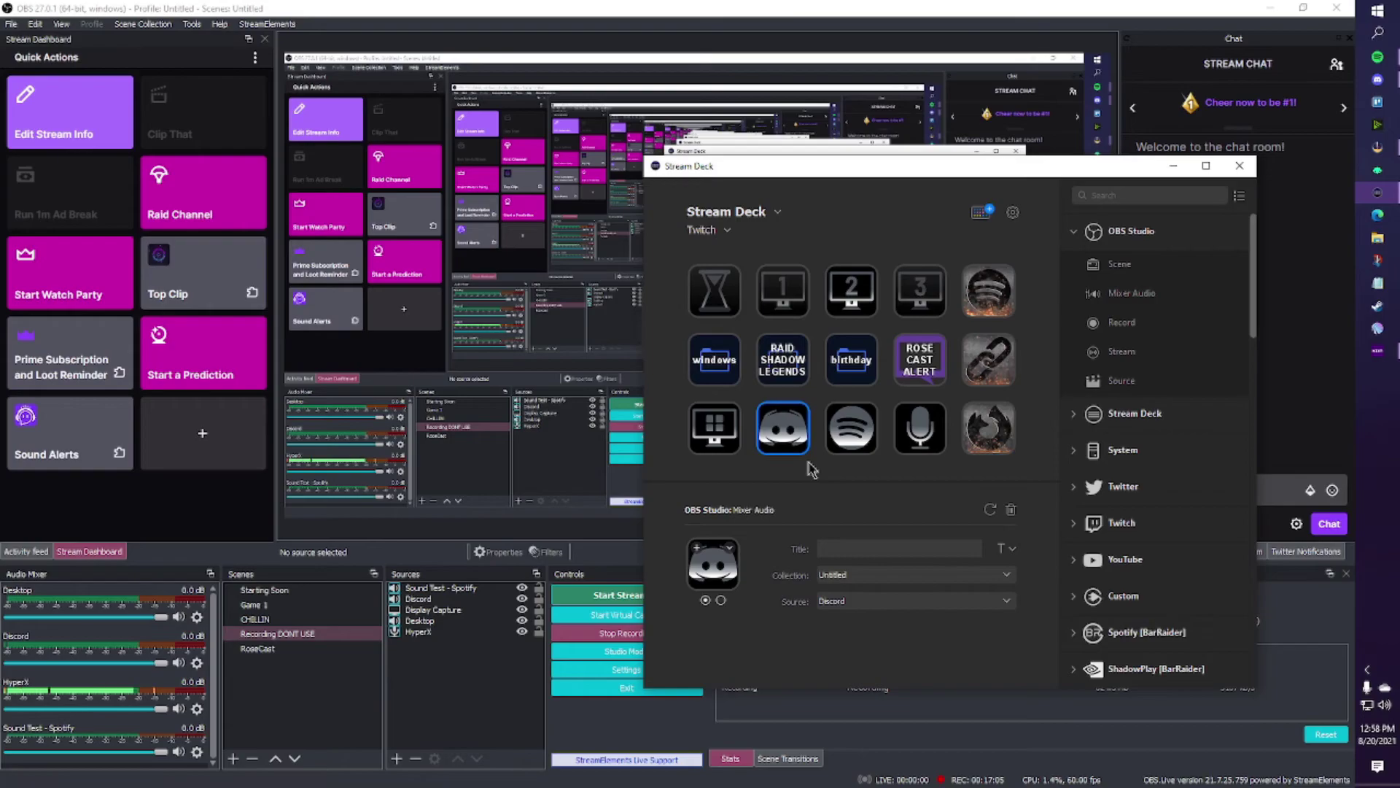
Step: Replace the Discord key's action with a new OBS Studio Mixer Audio action using source Discord
{"action": "left_click", "coordinate": [1010, 509]}
{"action": "left_click", "coordinate": [957, 469]}
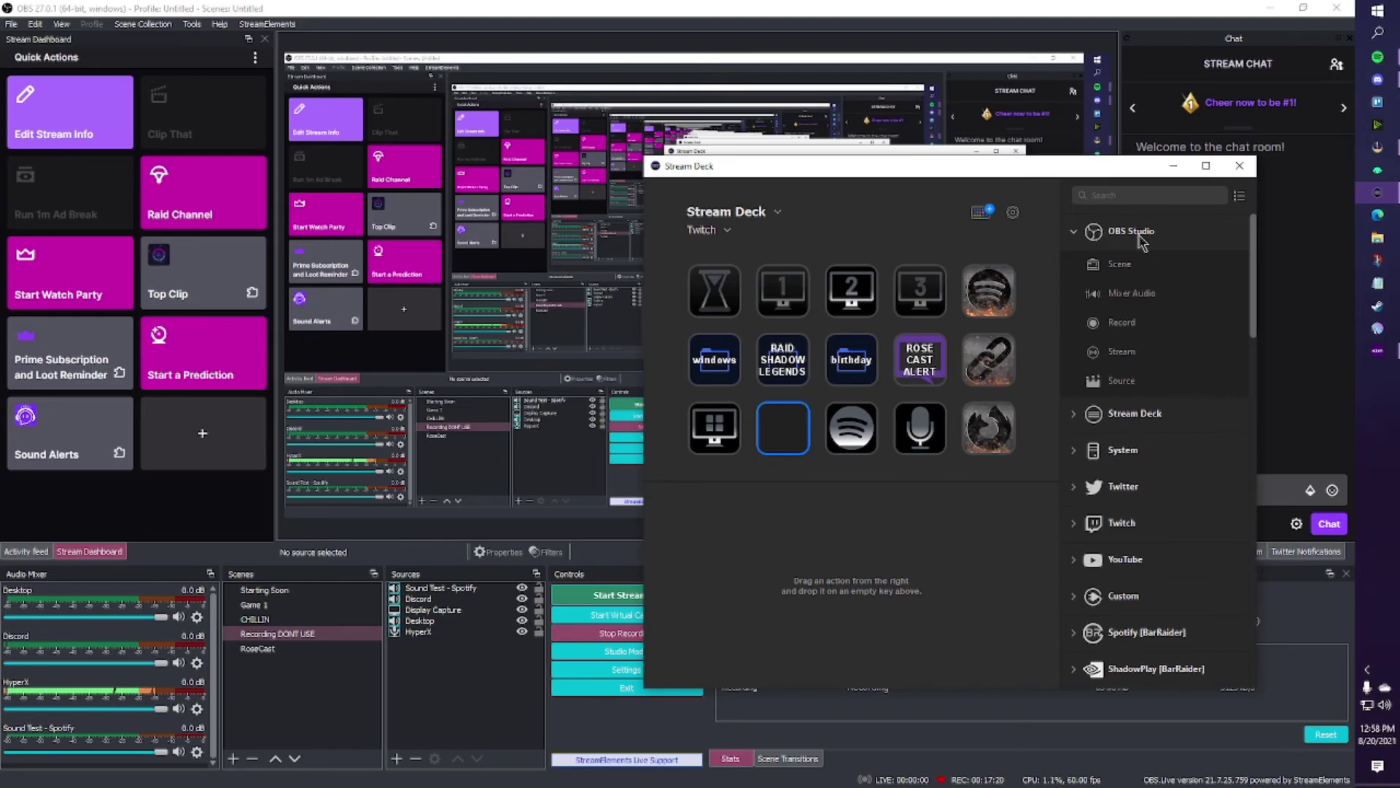
{"action": "left_click_drag", "start_coordinate": [1129, 297], "coordinate": [779, 445]}
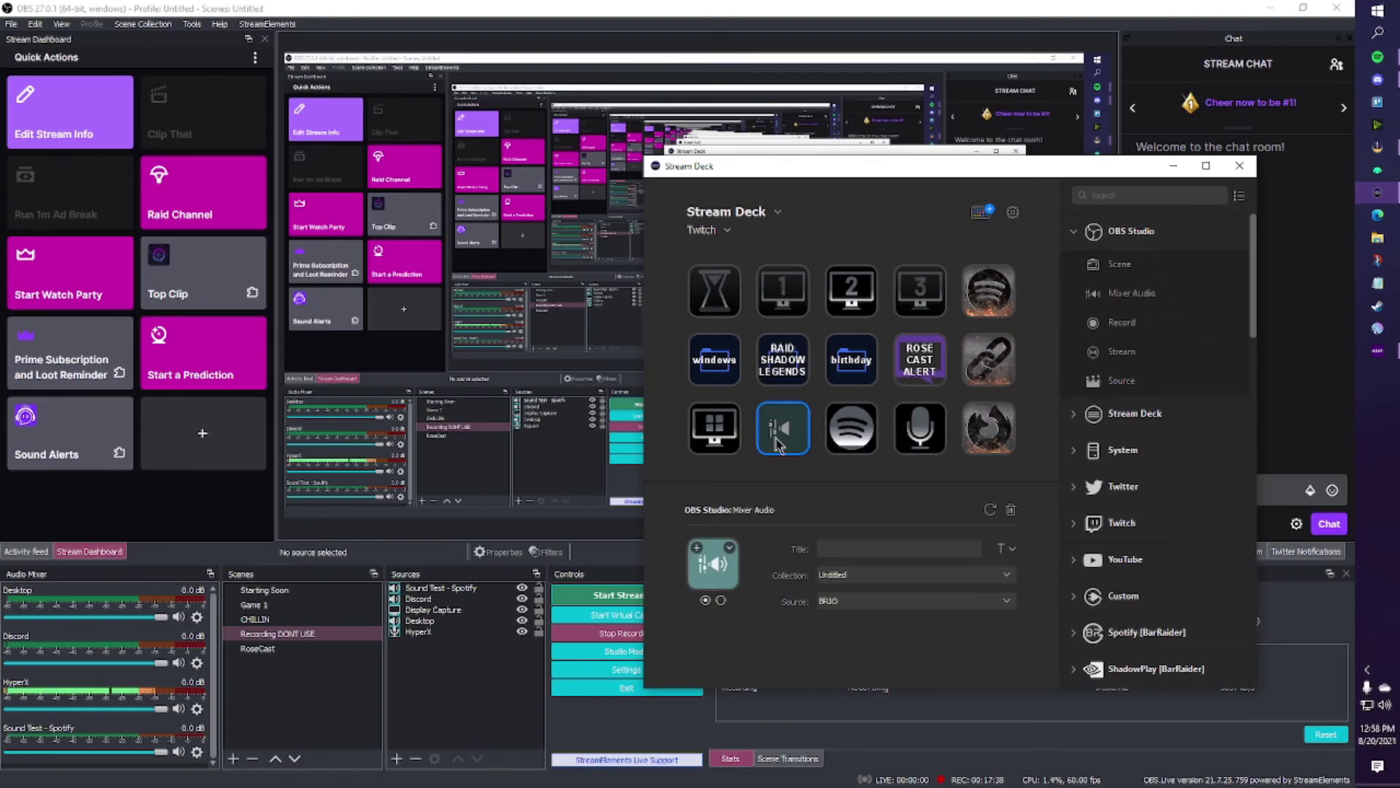
{"action": "left_click", "coordinate": [857, 606]}
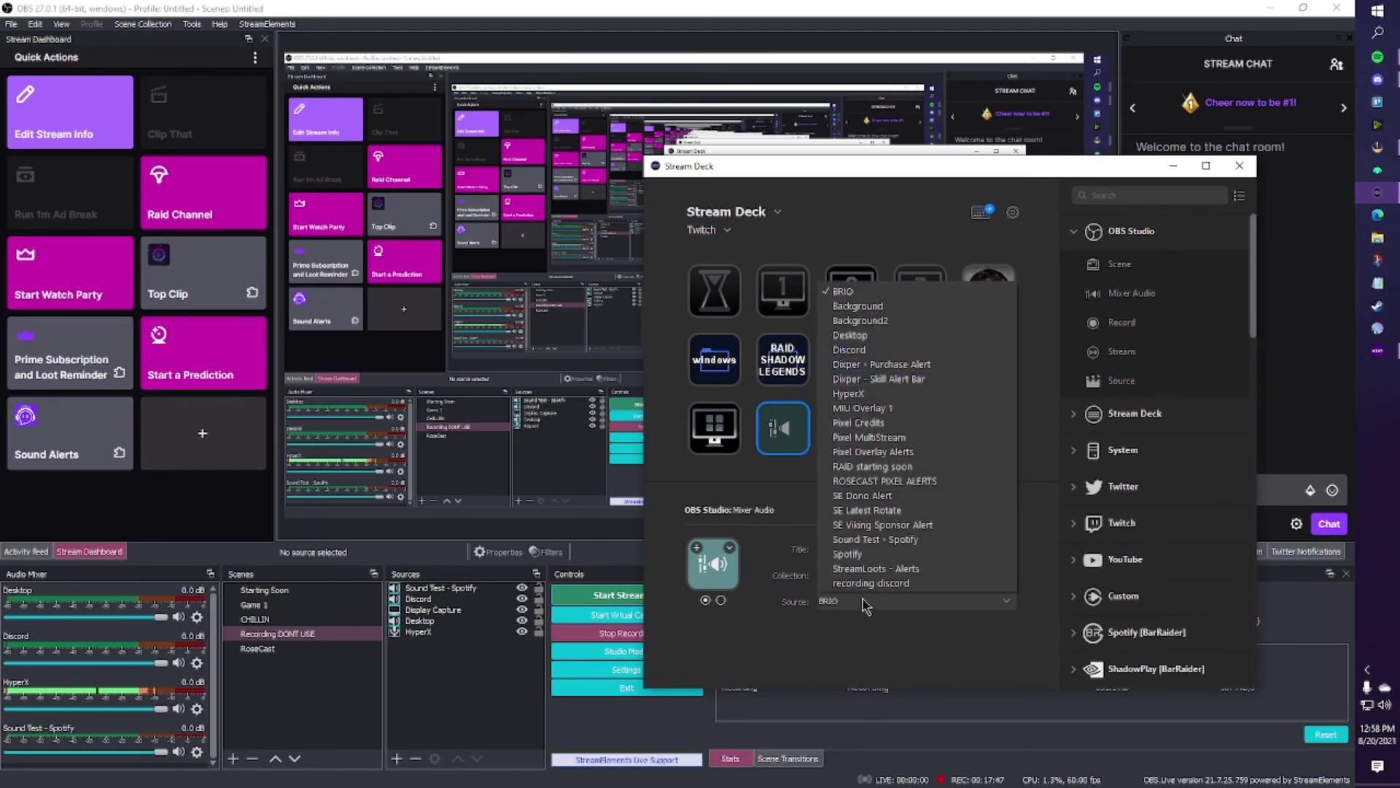
{"action": "left_click", "coordinate": [866, 350]}
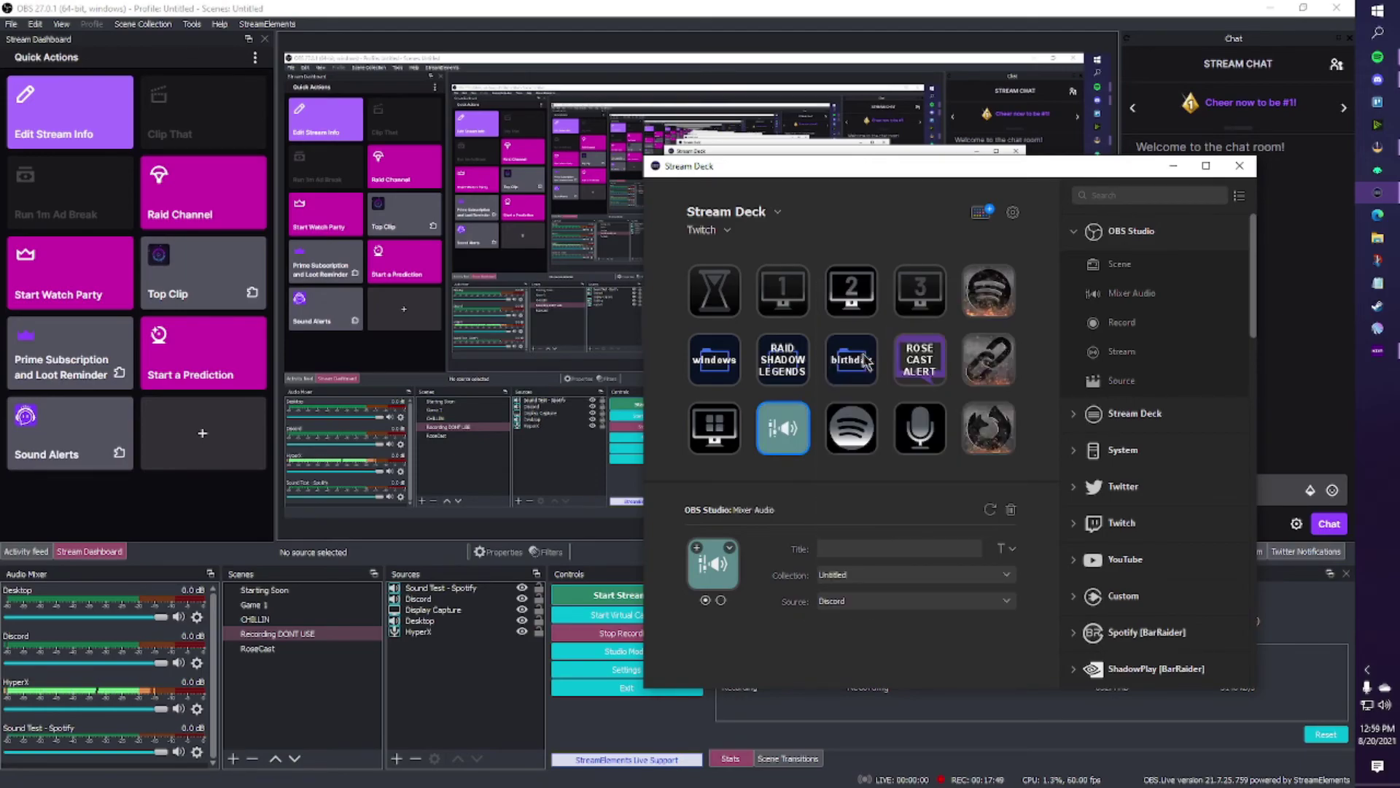
{"action": "left_click", "coordinate": [729, 547]}
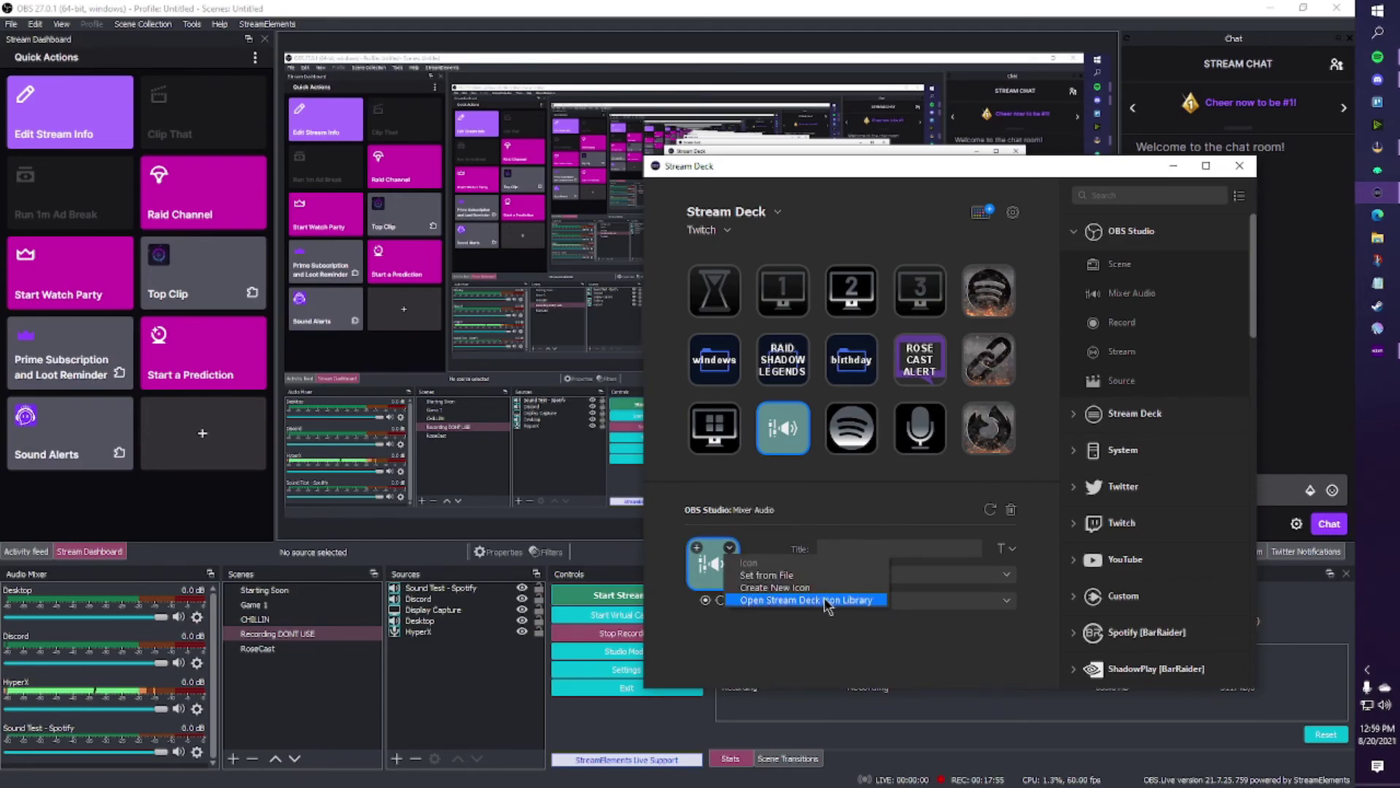
Step: Give the key the Discord icon from the Icon Library's Metal Armor pack
{"action": "left_click", "coordinate": [846, 600]}
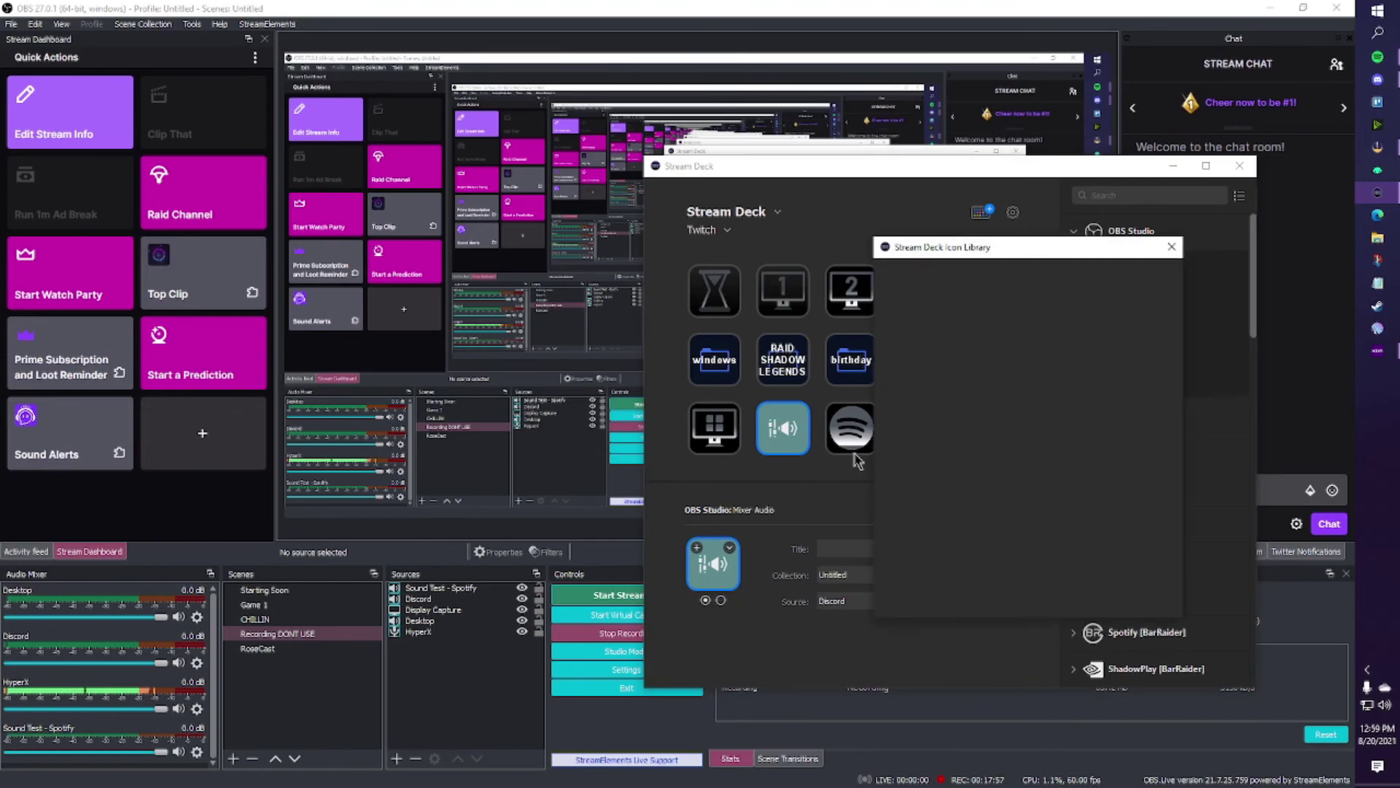
{"action": "left_click_drag", "start_coordinate": [1025, 250], "coordinate": [984, 270]}
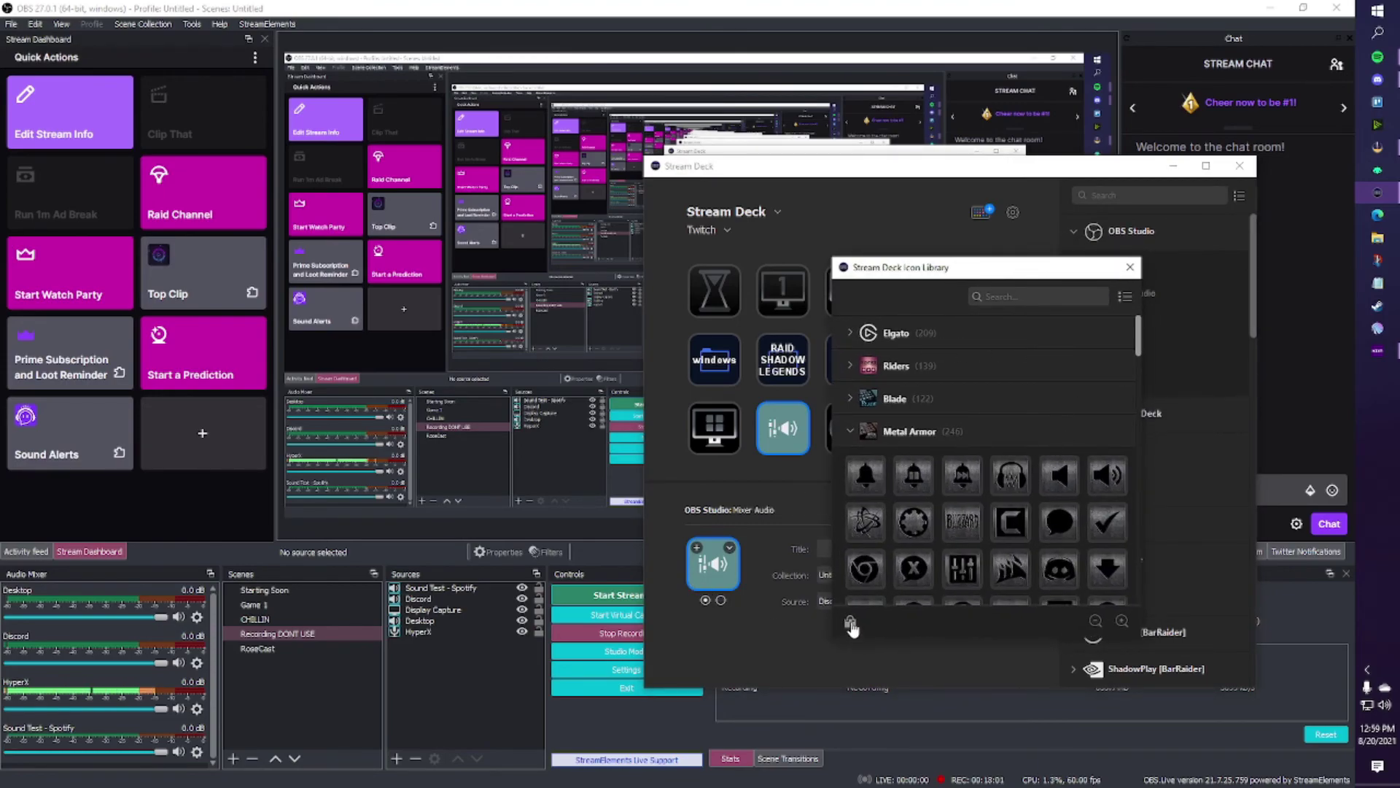
{"action": "left_click", "coordinate": [852, 399]}
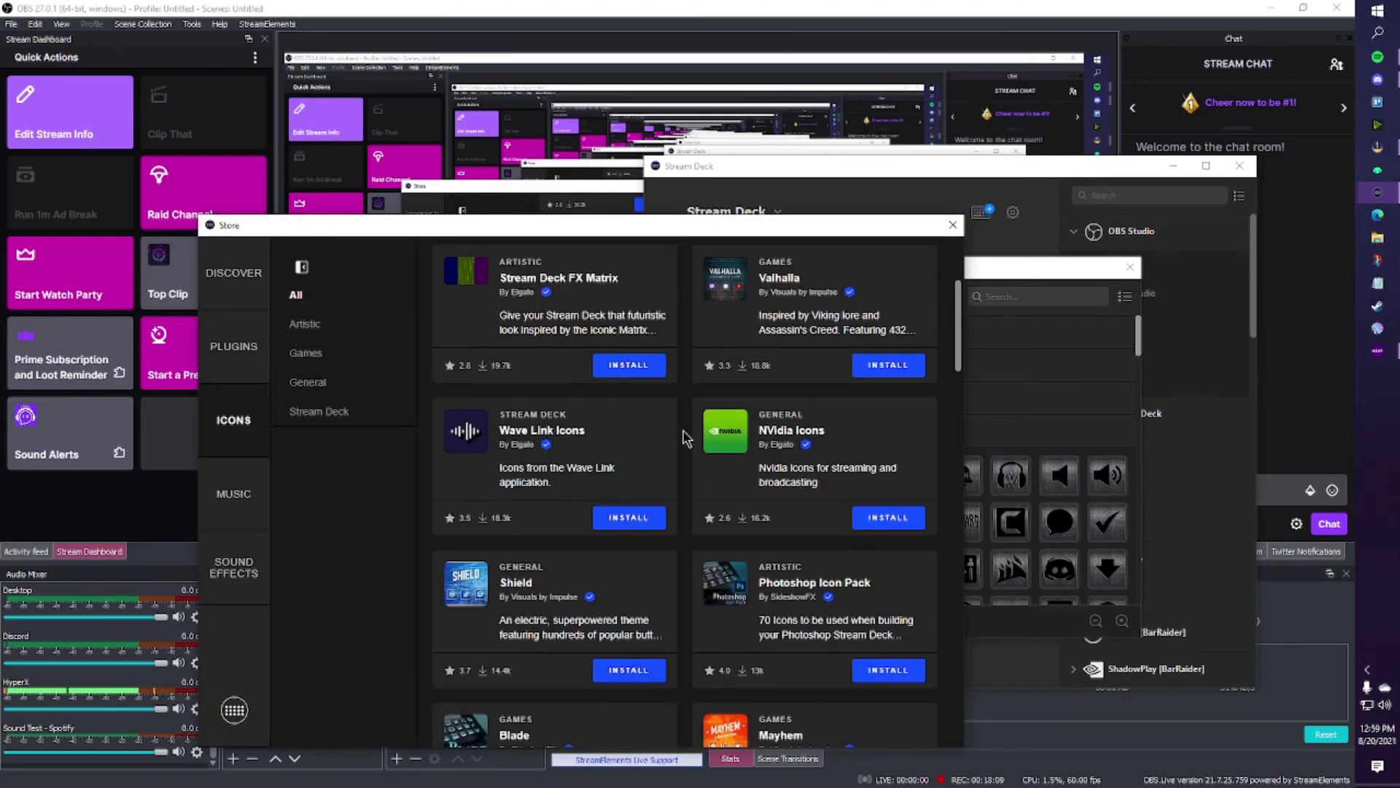
{"action": "scroll", "coordinate": [684, 445], "scroll_direction": "down", "scroll_amount": 3}
{"action": "left_click", "coordinate": [952, 225]}
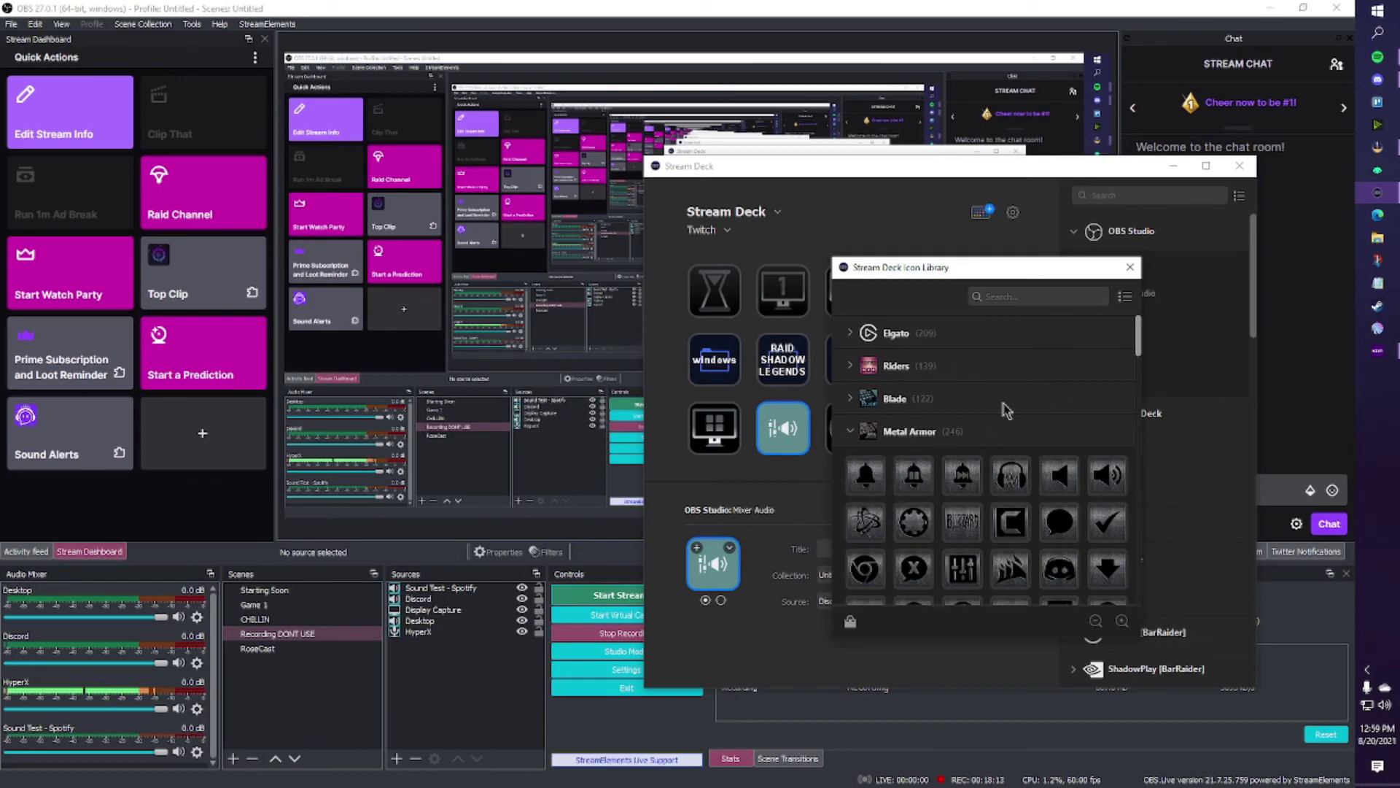
{"action": "scroll", "coordinate": [1056, 440], "scroll_direction": "down", "scroll_amount": 1}
{"action": "scroll", "coordinate": [1057, 439], "scroll_direction": "down", "scroll_amount": 1}
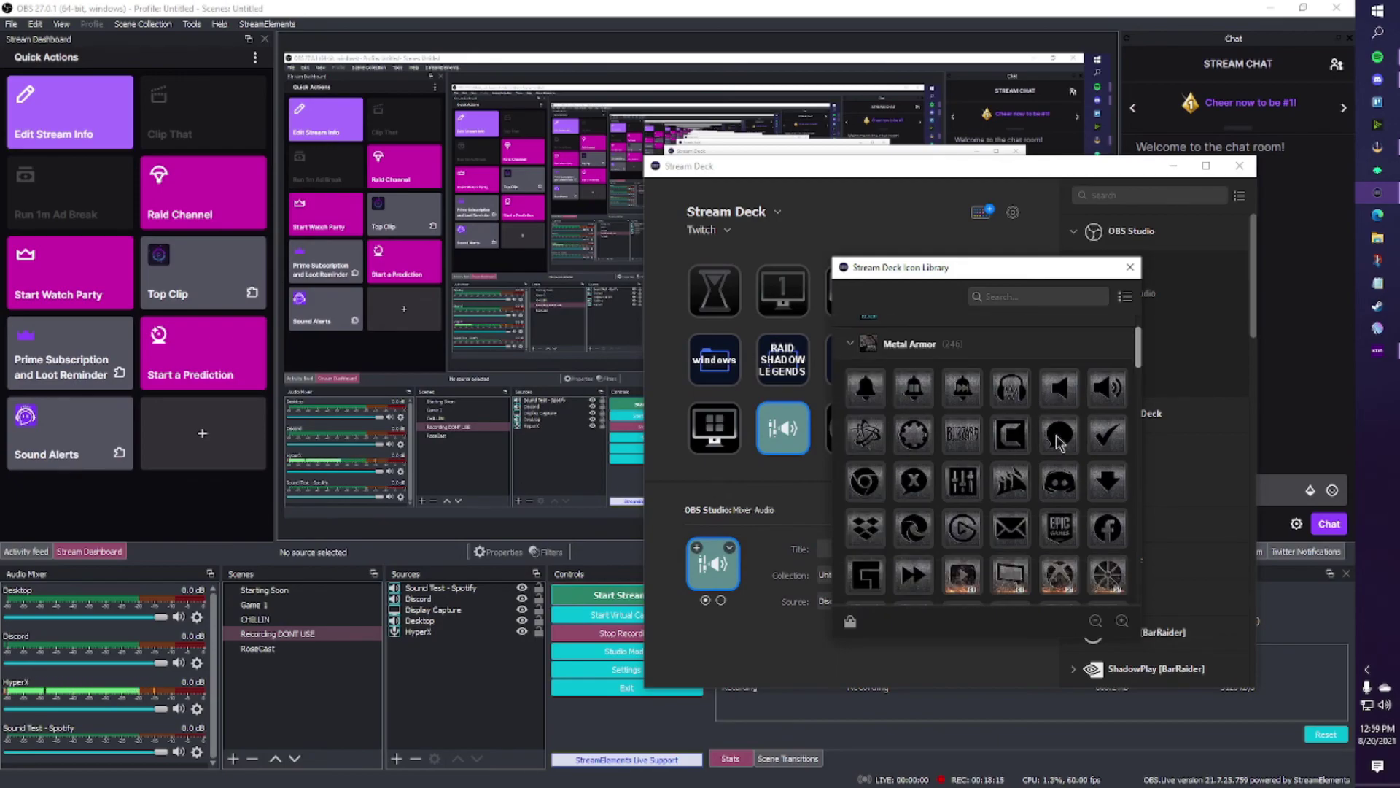
{"action": "scroll", "coordinate": [1064, 488], "scroll_direction": "down", "scroll_amount": 3}
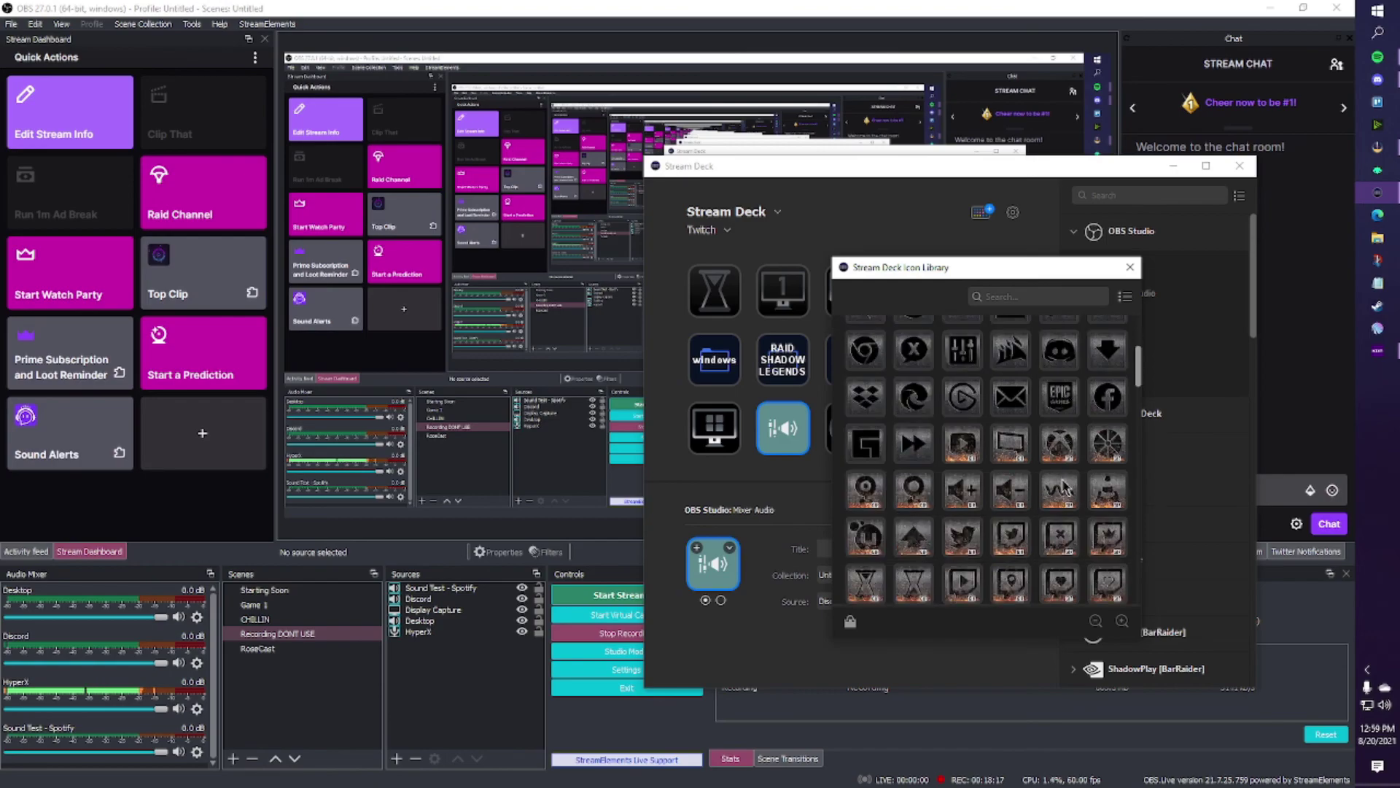
{"action": "left_click", "coordinate": [1069, 351]}
{"action": "left_click", "coordinate": [1130, 267]}
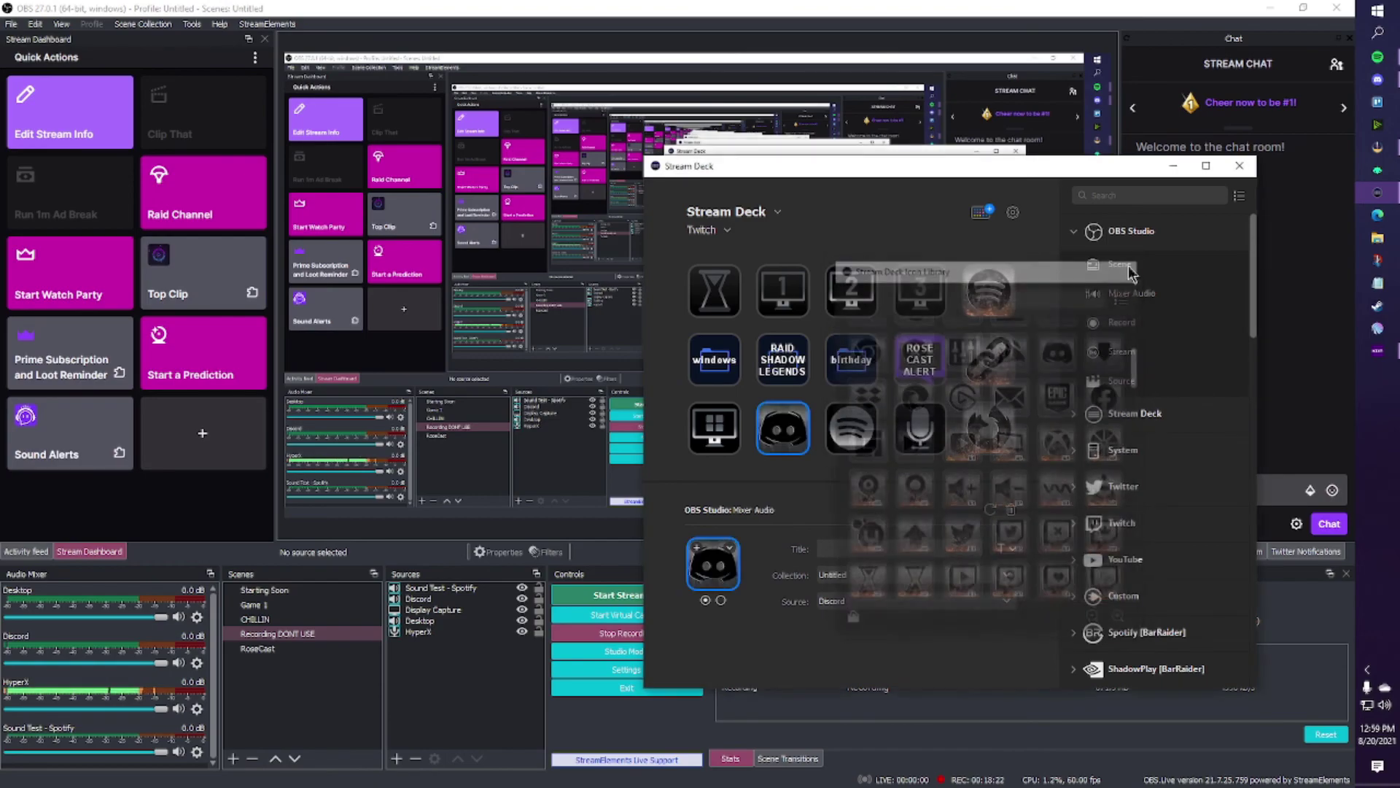
{"action": "left_click", "coordinate": [721, 601]}
{"action": "left_click", "coordinate": [705, 600]}
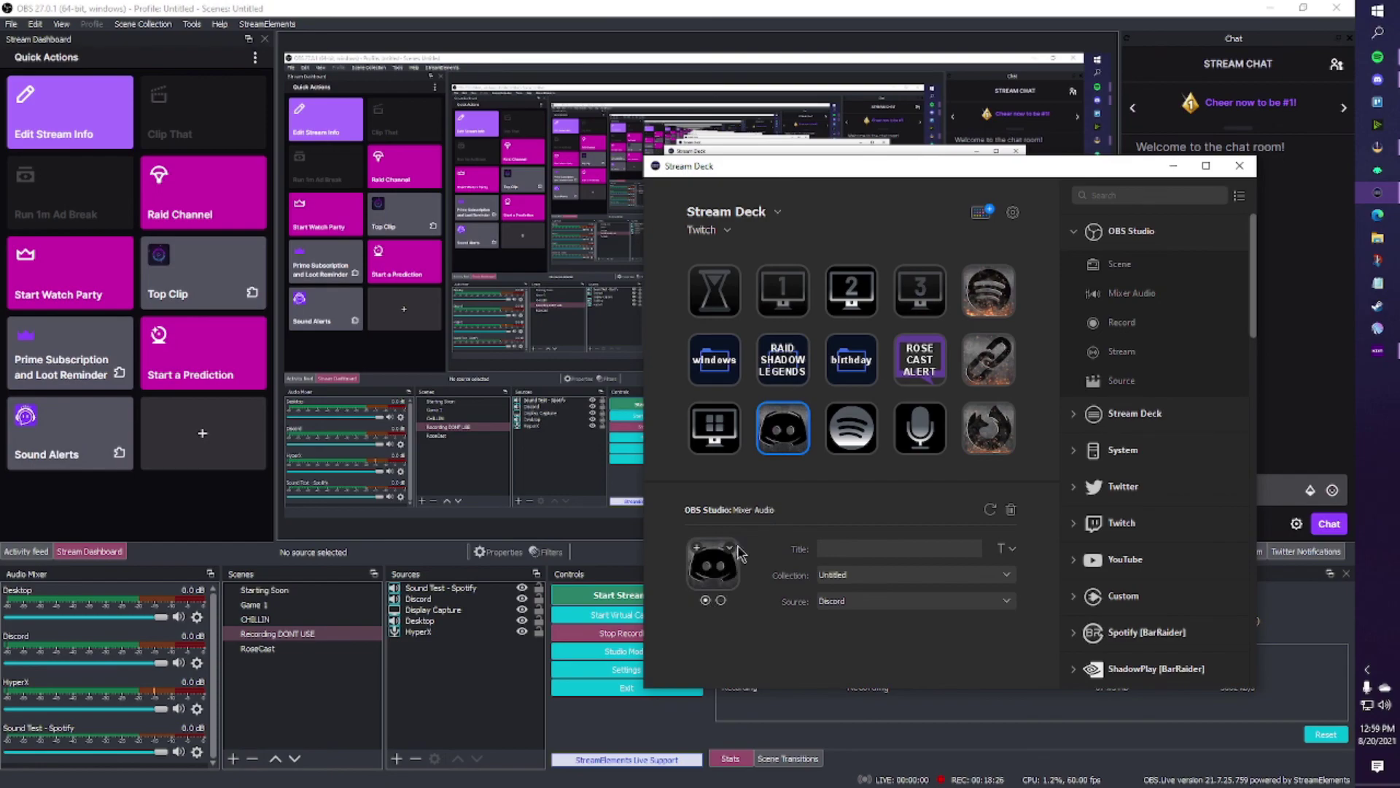